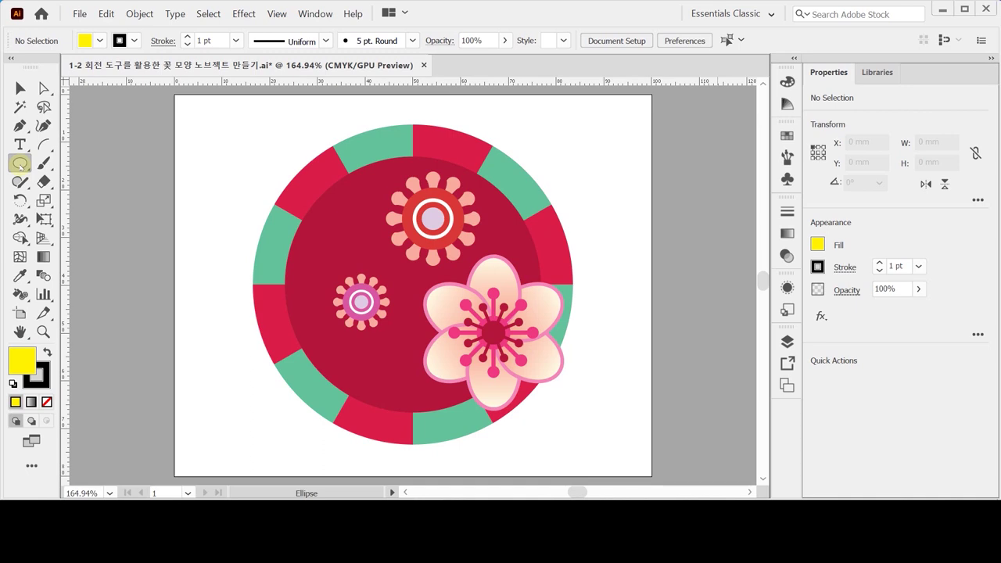
Examine the new document setup for units, width, height and advanced color mode, leaving without creating a document
left_click(80, 14)
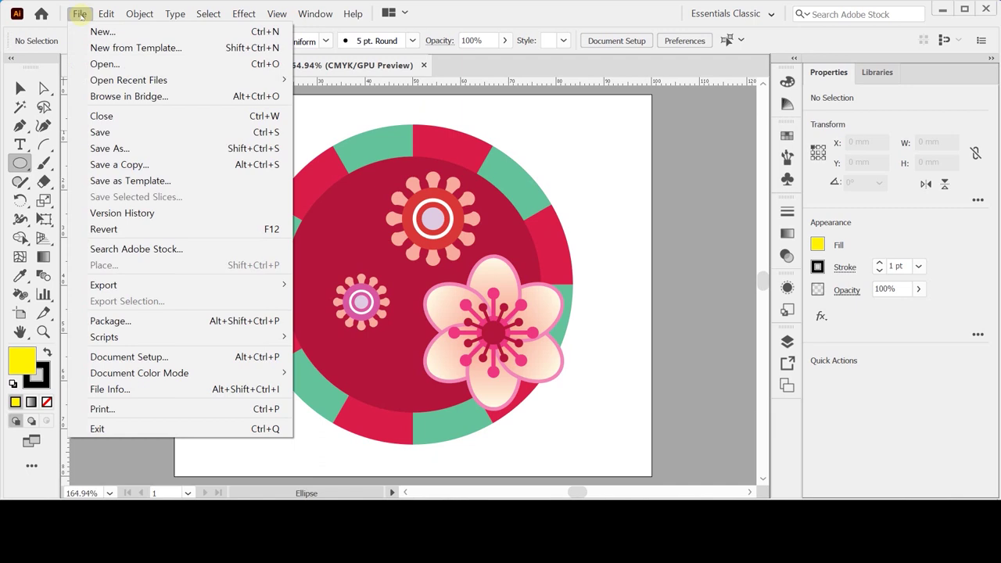
left_click(98, 32)
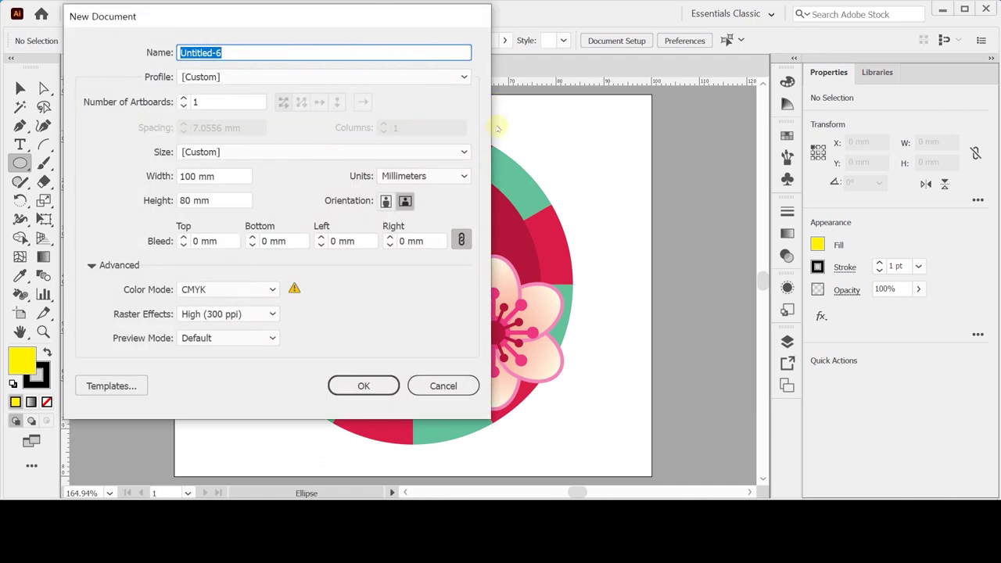
left_click(433, 178)
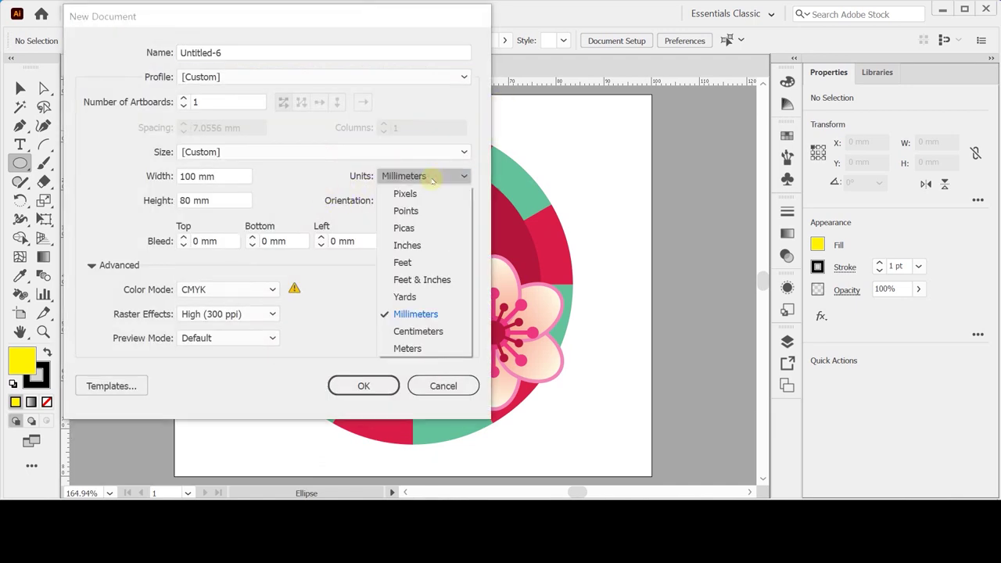
left_click(438, 314)
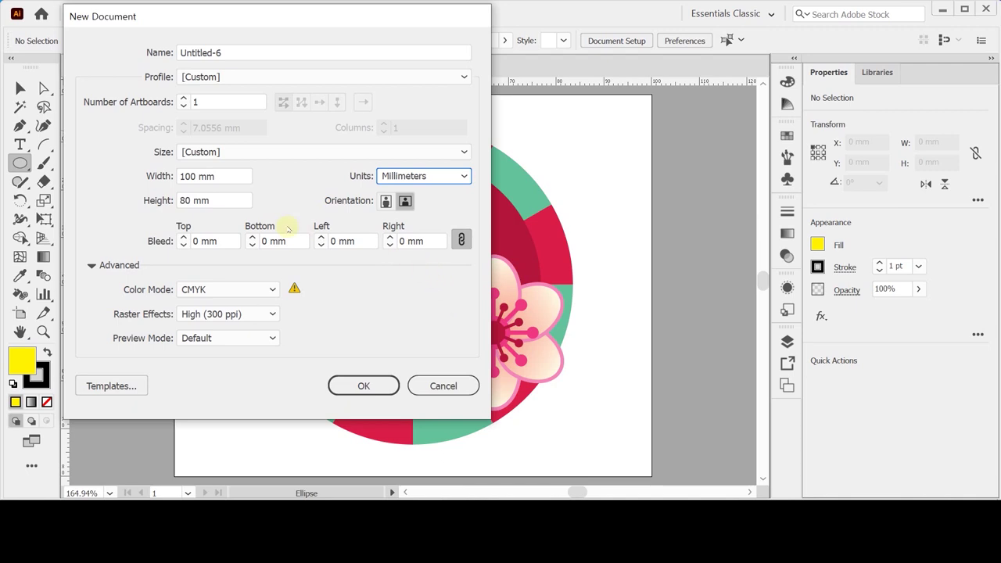
left_click(231, 176)
left_click(231, 201)
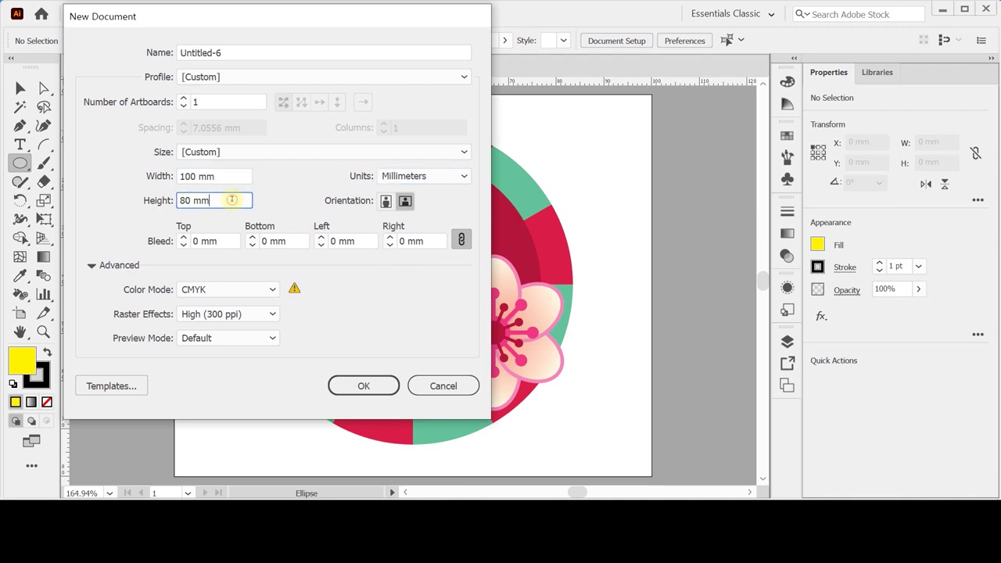
left_click(90, 266)
left_click(91, 266)
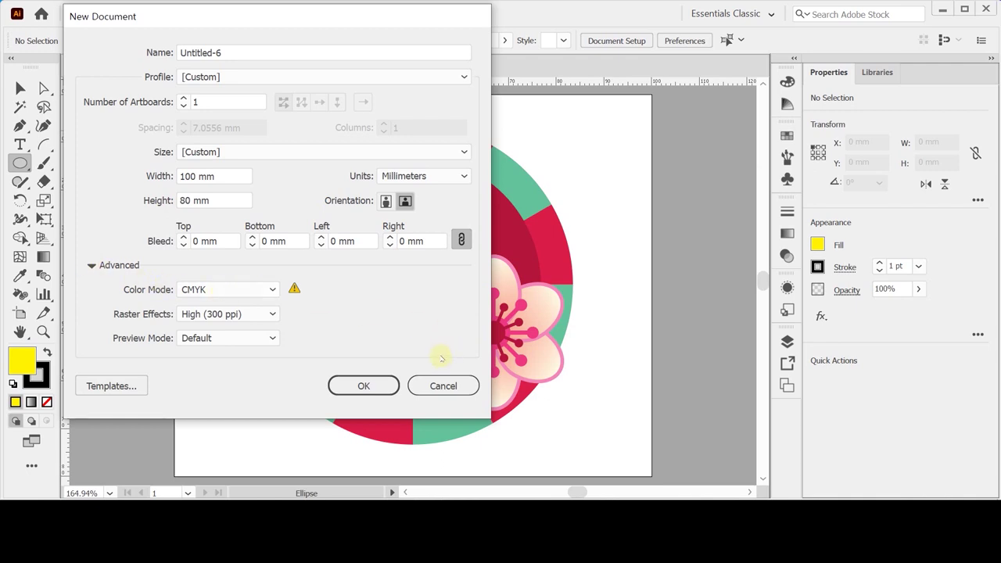
key("Escape")
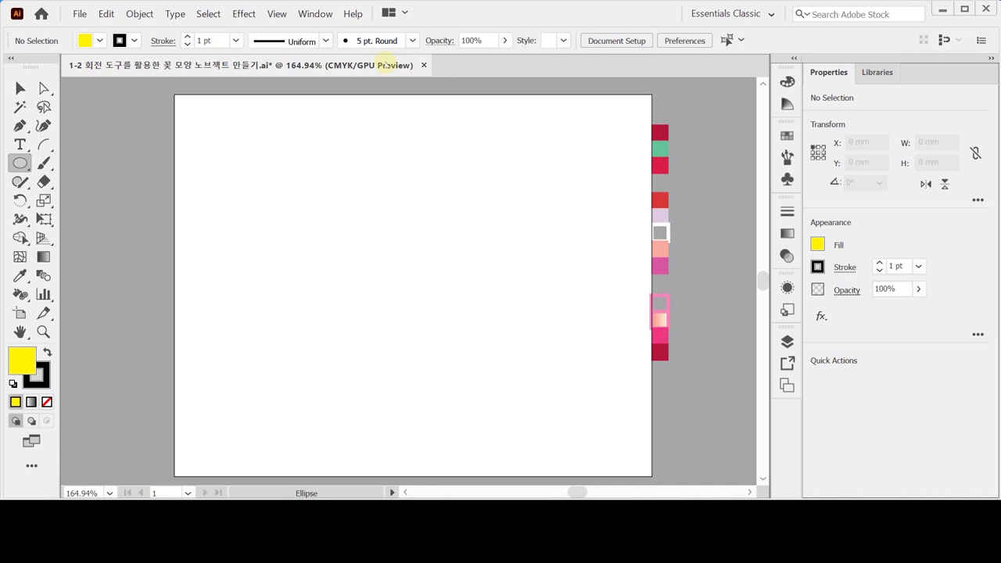
Show the rulers around the document window
key("ctrl+r")
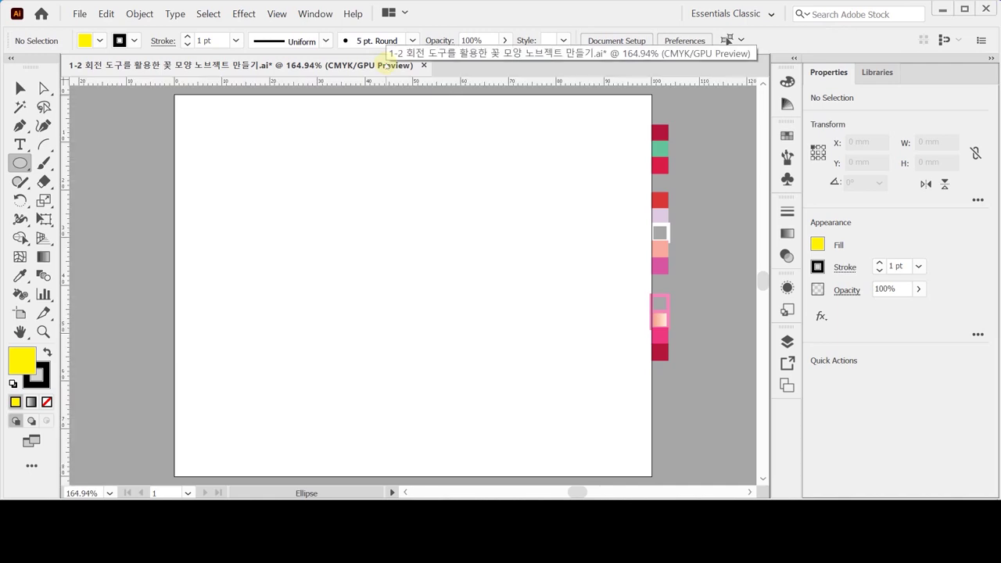
left_click(274, 14)
mouse_move(522, 438)
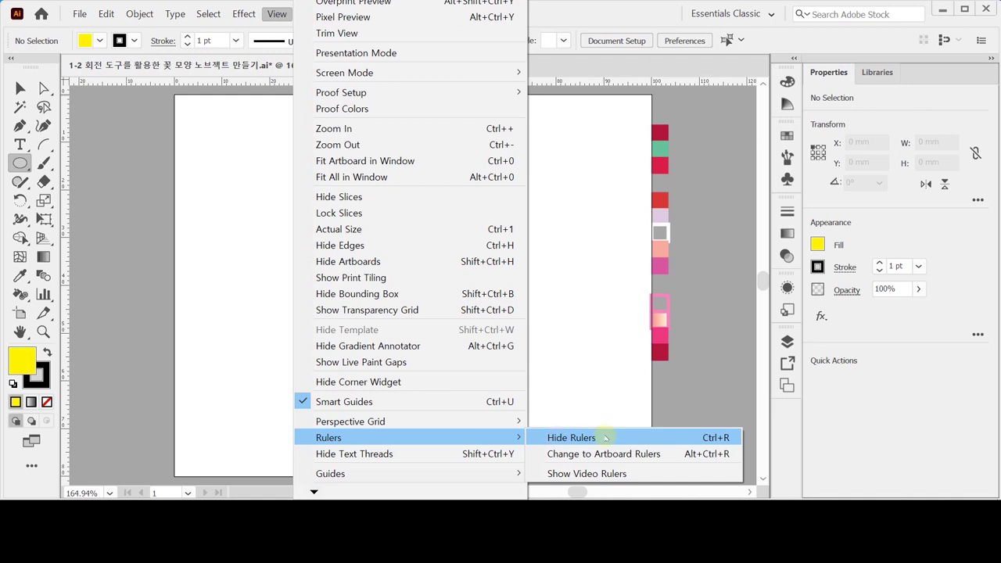
left_click(595, 17)
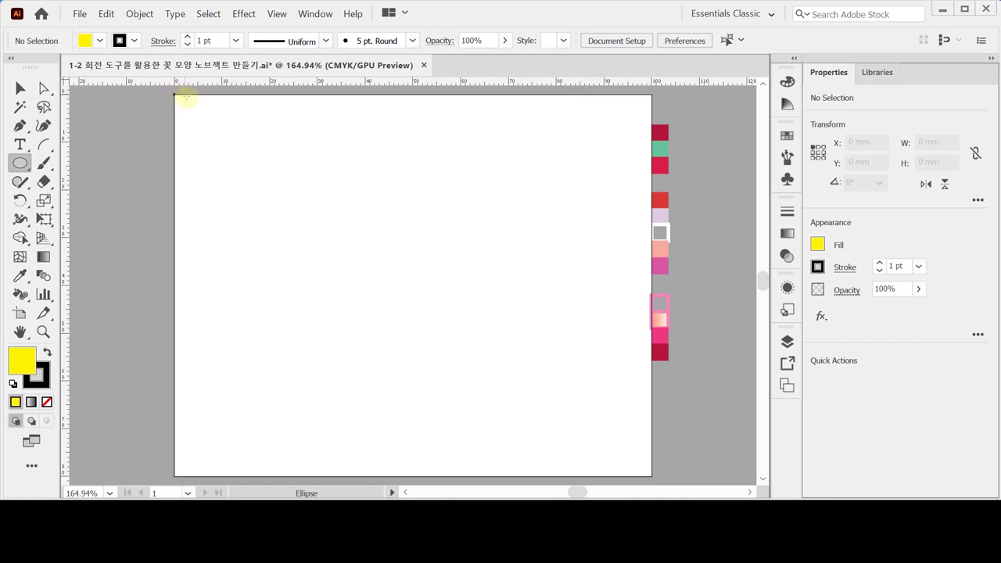
Add a horizontal ruler guide at about 40 mm and a vertical one at about 50 mm, with guides displayed
left_click_drag(356, 85, 381, 287)
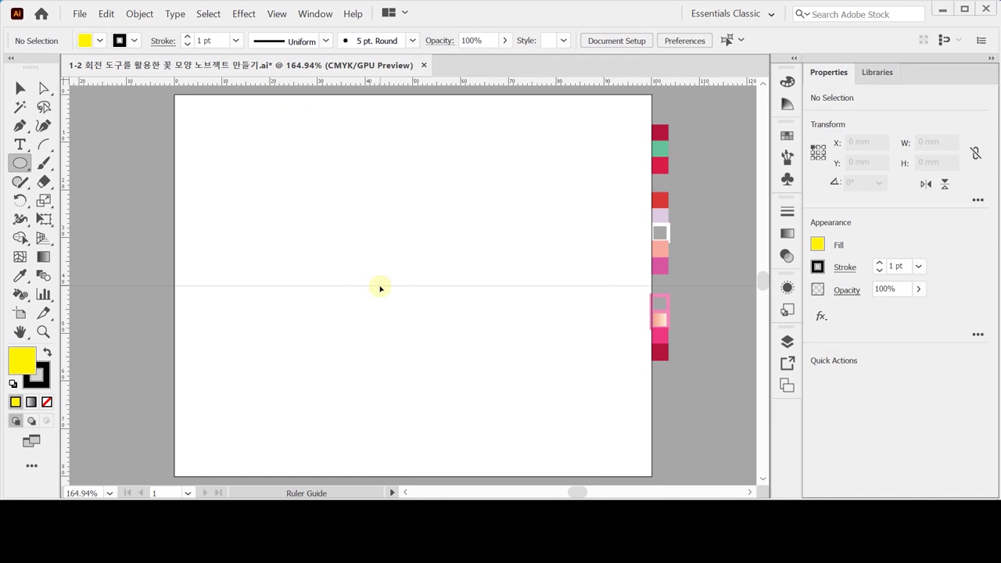
left_click_drag(380, 288, 380, 288)
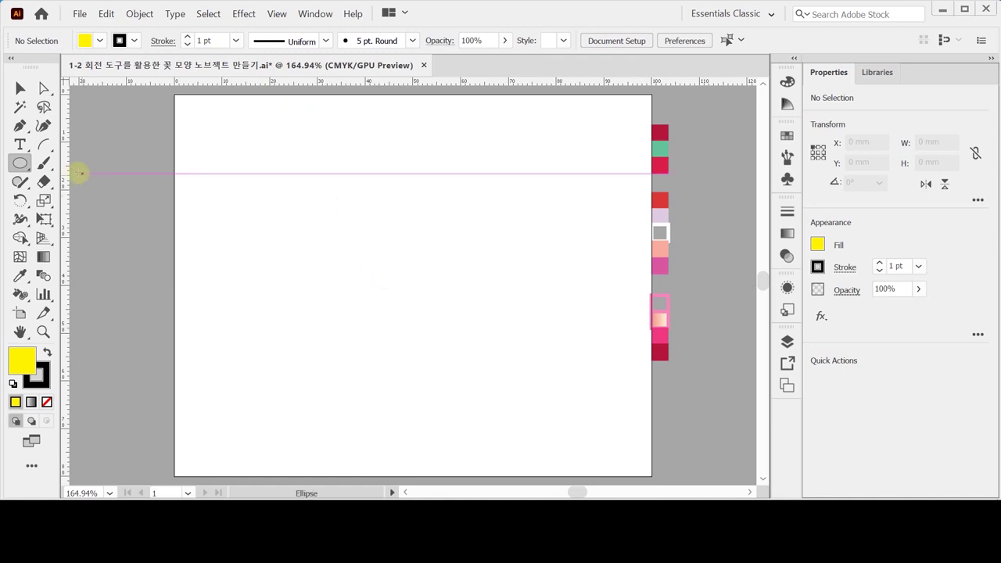
key("ctrl+semicolon")
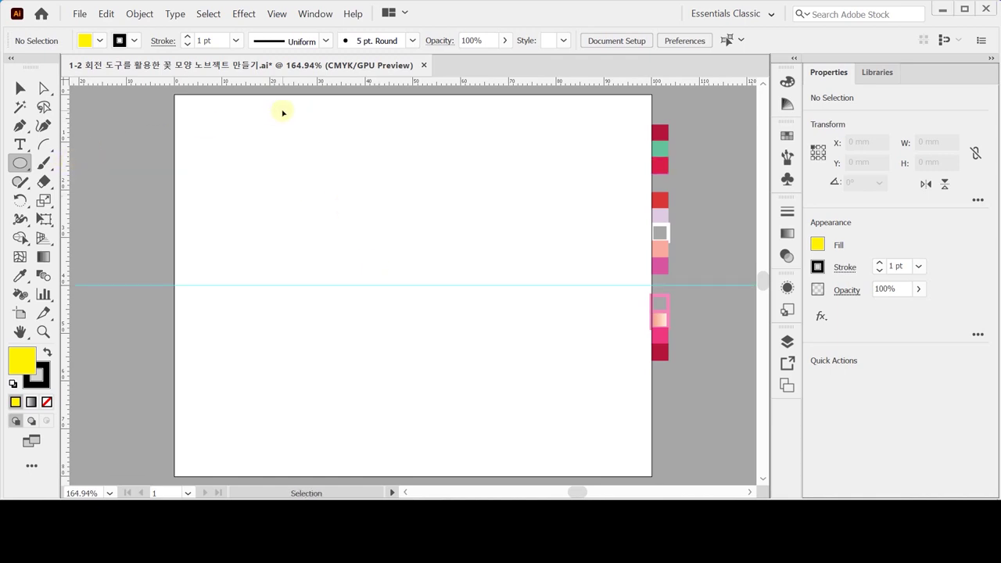
left_click_drag(65, 167, 412, 146)
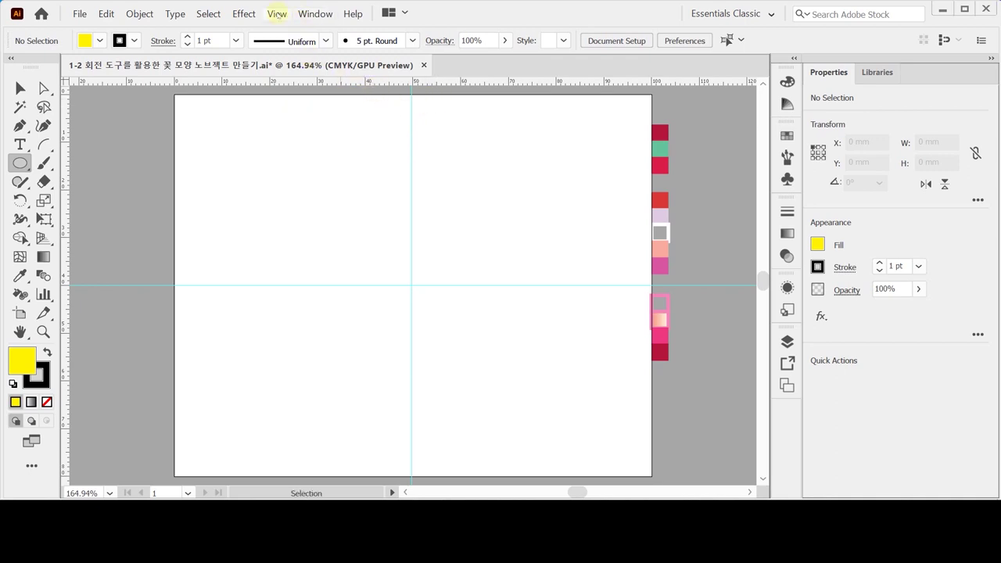
left_click(278, 14)
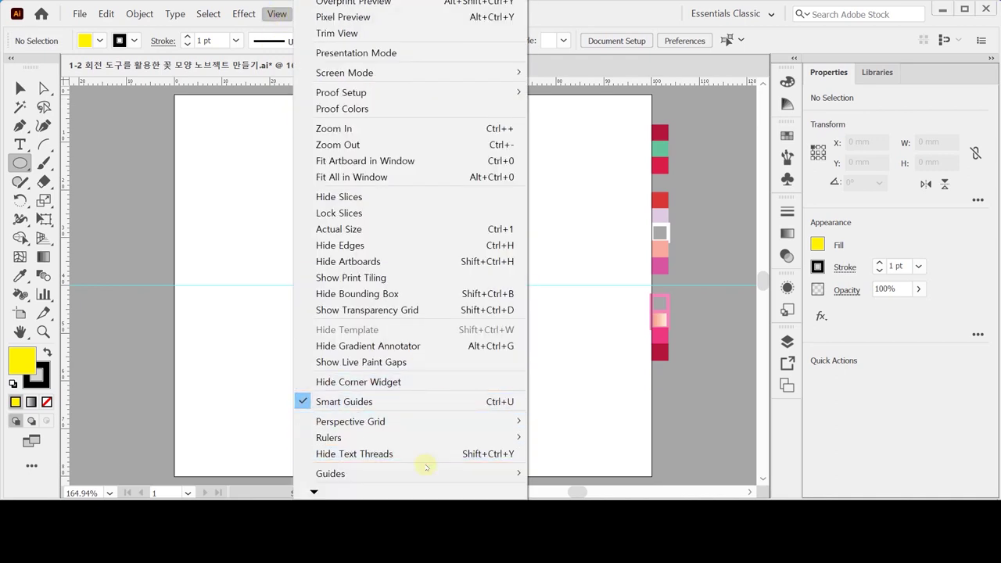
mouse_move(426, 468)
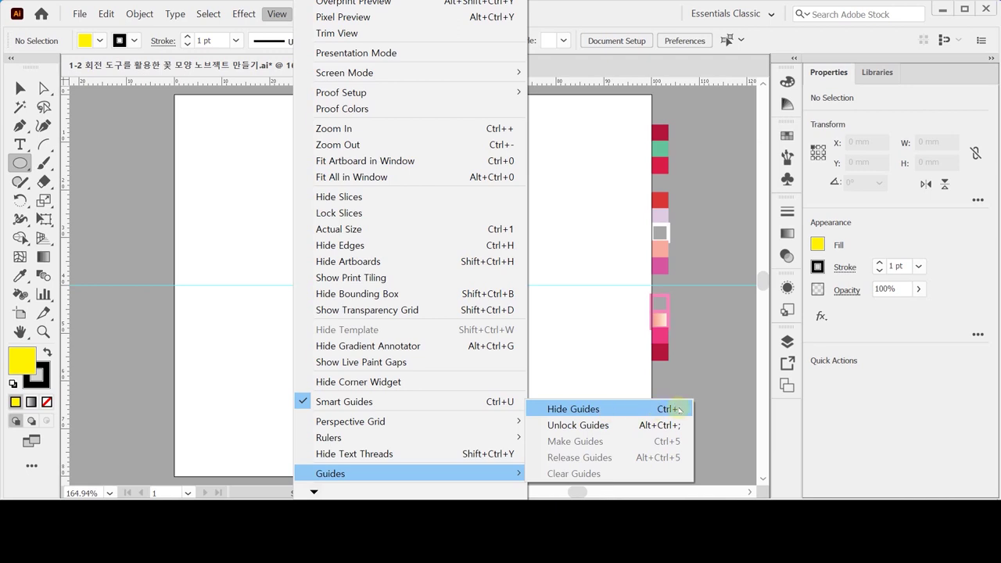
left_click(686, 145)
left_click(686, 144)
left_click(464, 164)
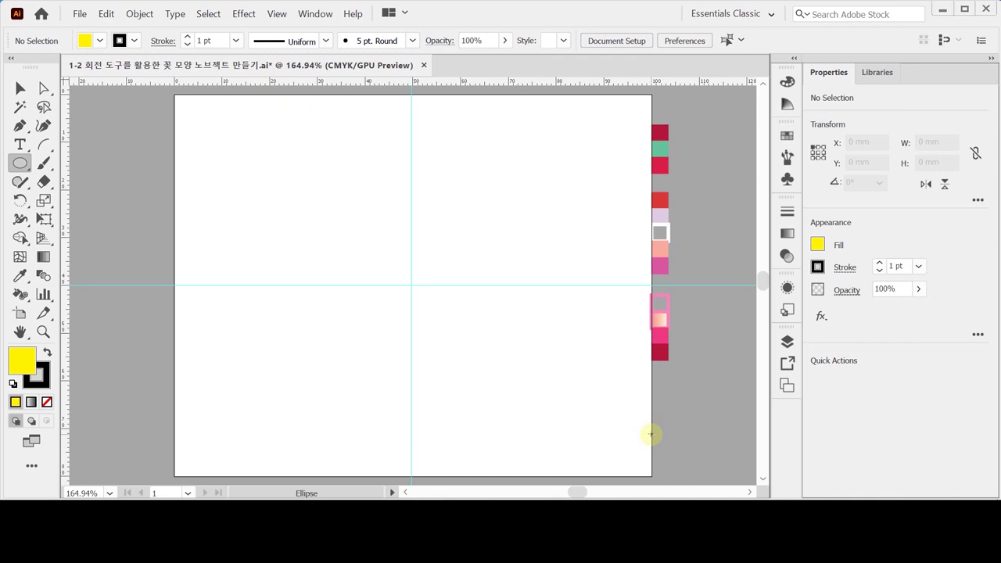
Create a circle 67 mm wide and 67 mm high, centered on the intersection of the two guides
left_click(412, 285)
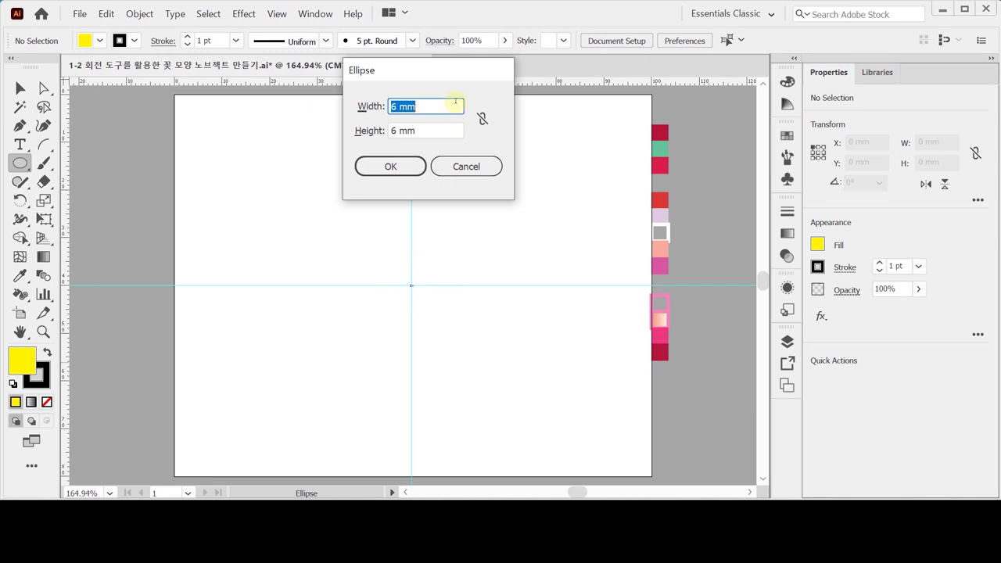
type("67")
key("Tab")
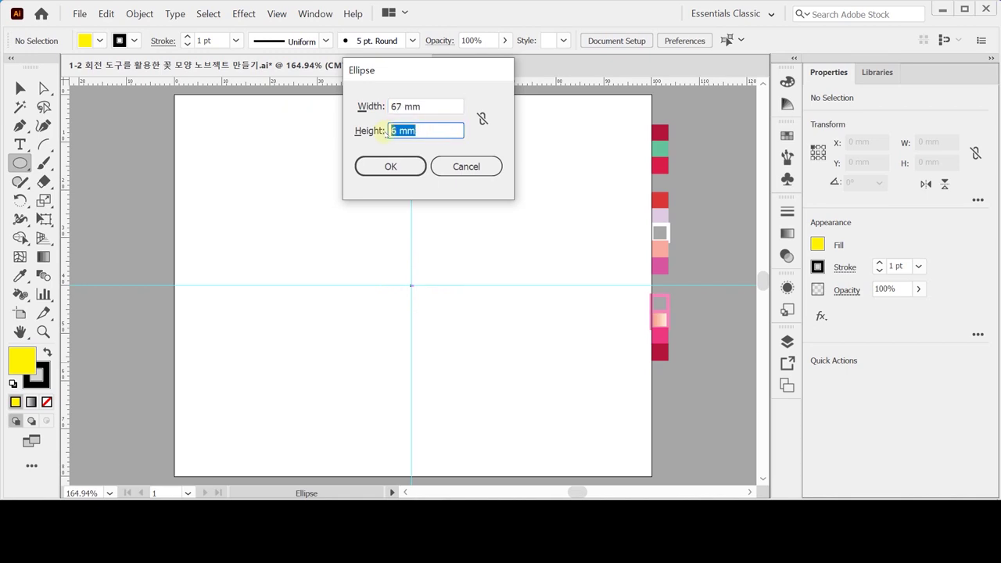
type("67")
left_click(391, 166)
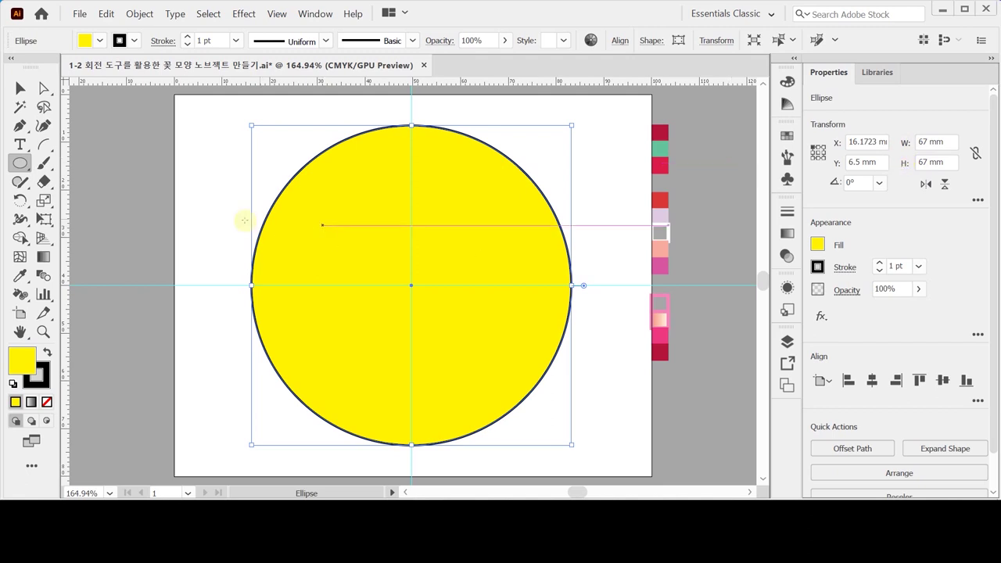
Make a uniformly scaled 80% copy of the circle with Scale Strokes & Effects turned off
double_click(45, 201)
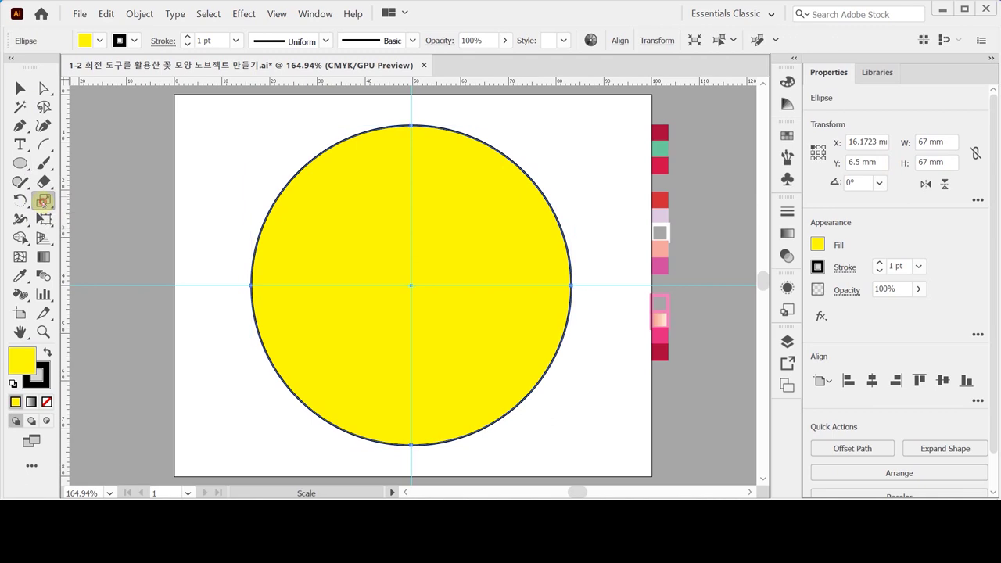
left_click_drag(473, 116, 571, 94)
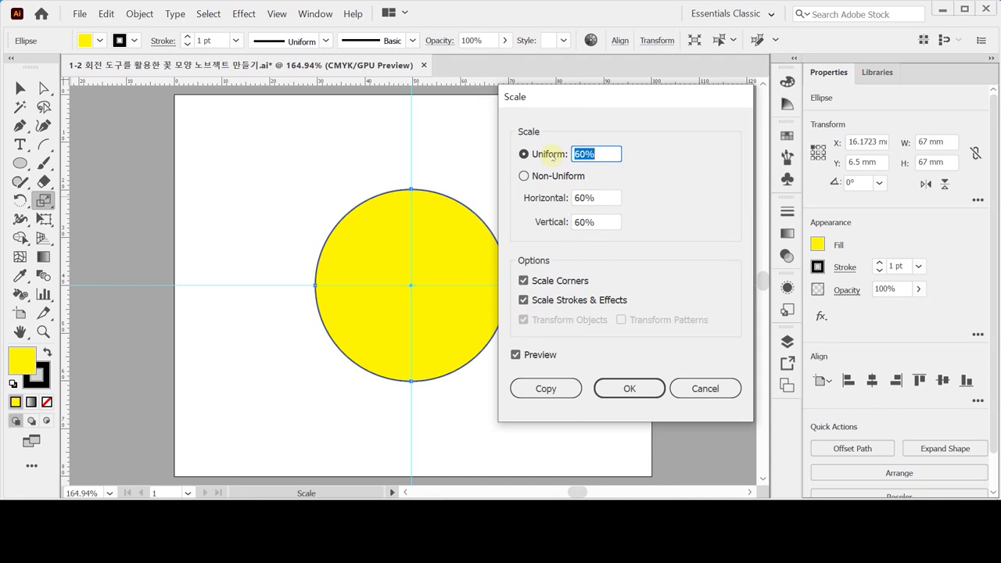
type("80")
key("Tab")
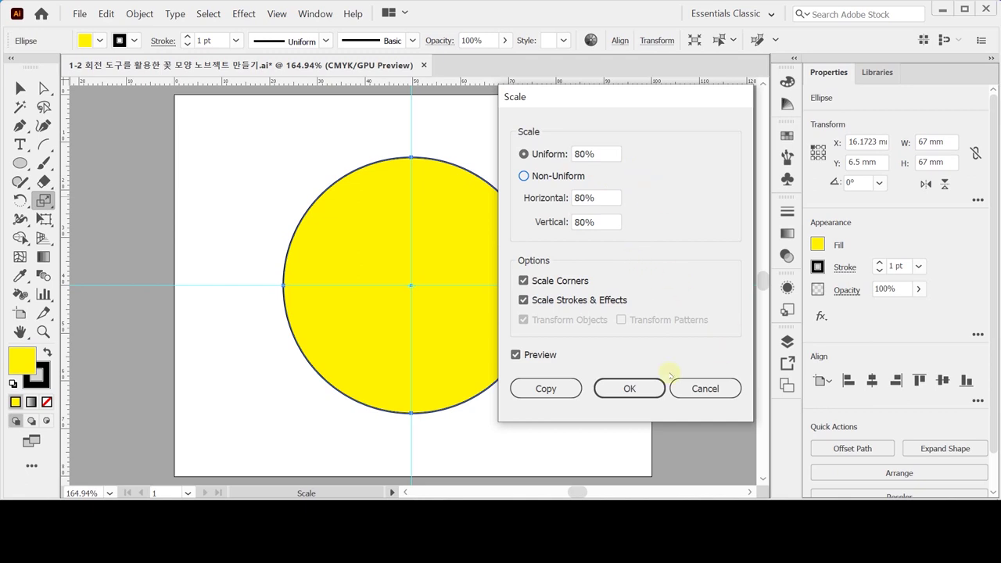
left_click(591, 302)
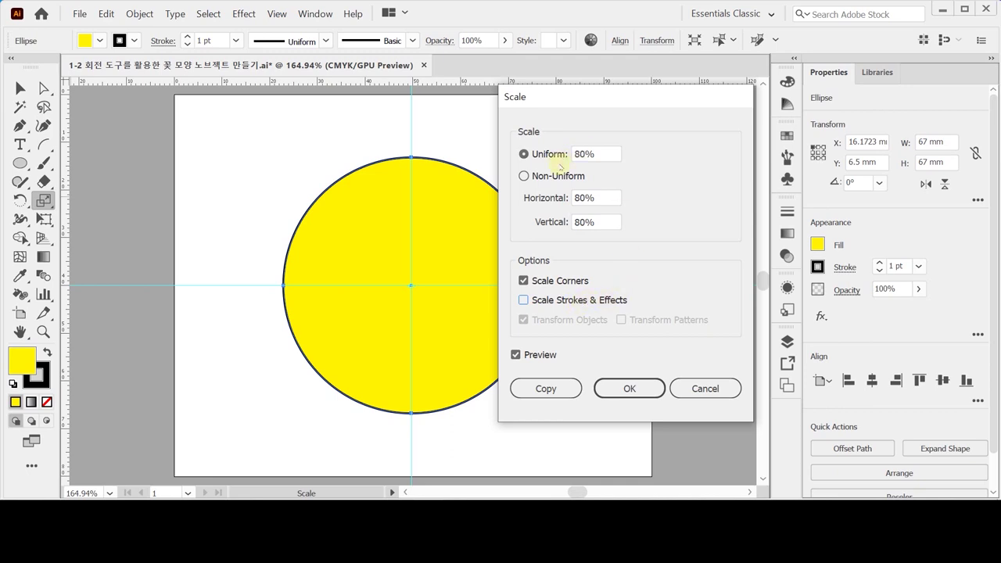
left_click(545, 388)
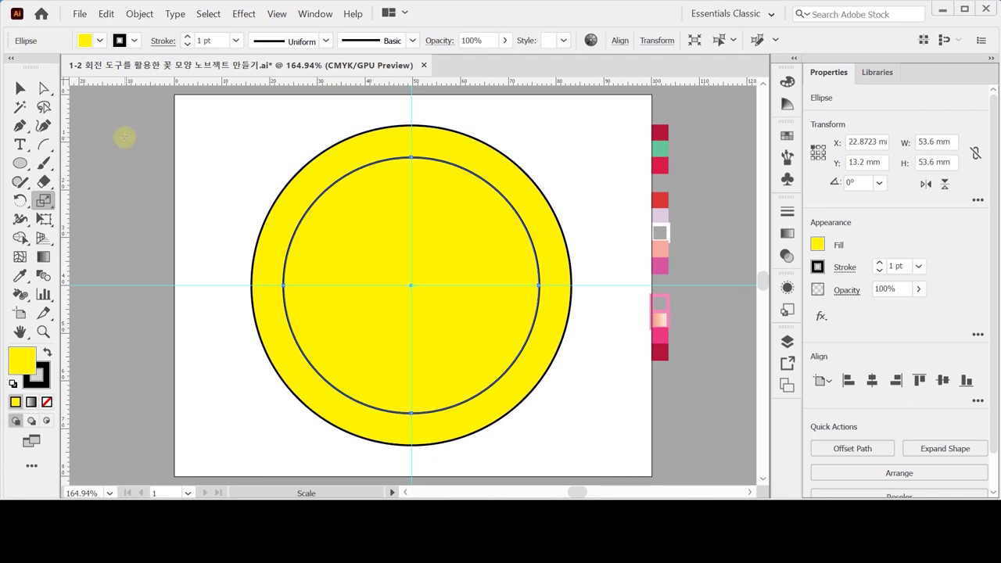
Draw a vertical line about 75 mm long on the vertical guide, extending past both edges of the outer circle
left_click(45, 145)
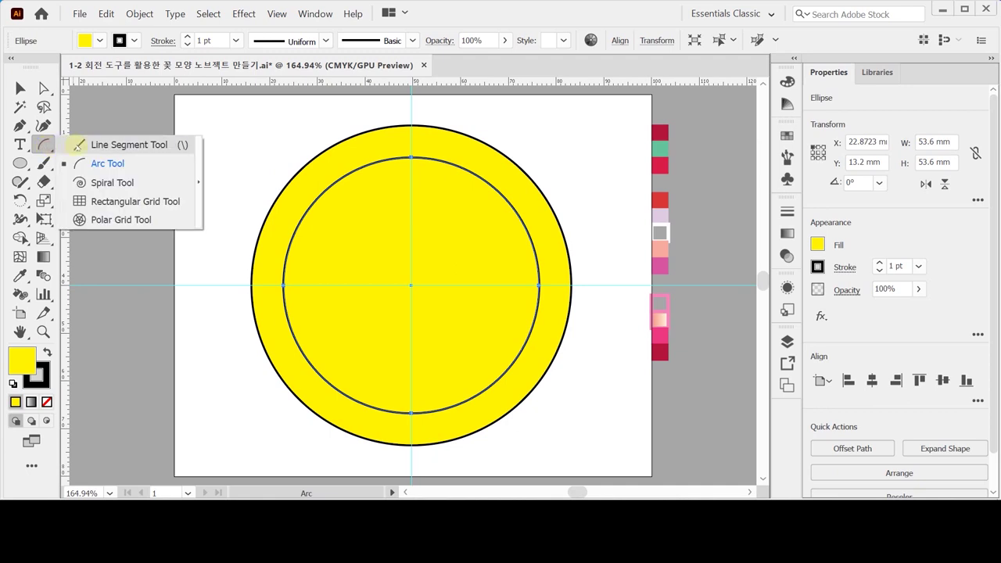
left_click(78, 146)
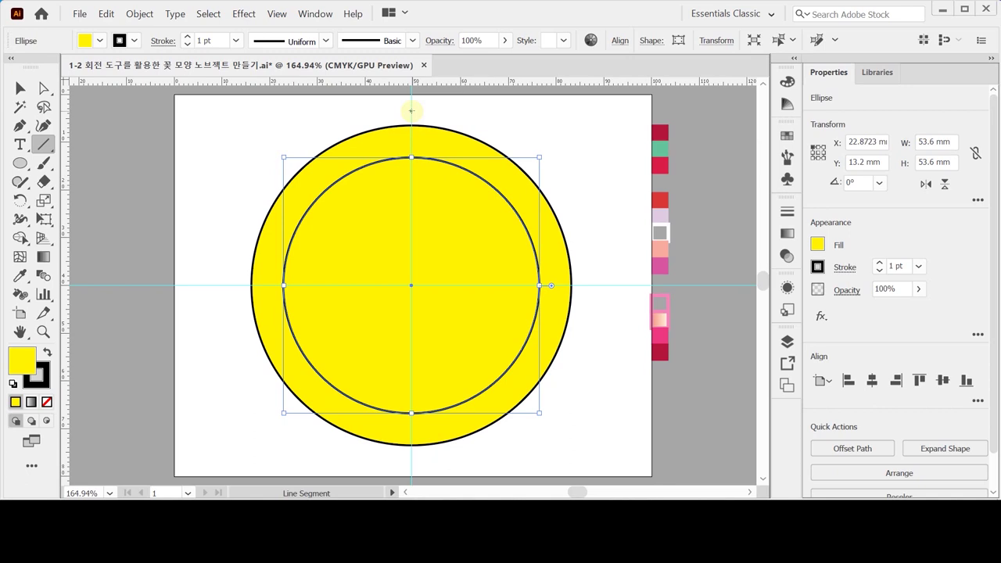
left_click_drag(410, 111, 411, 467)
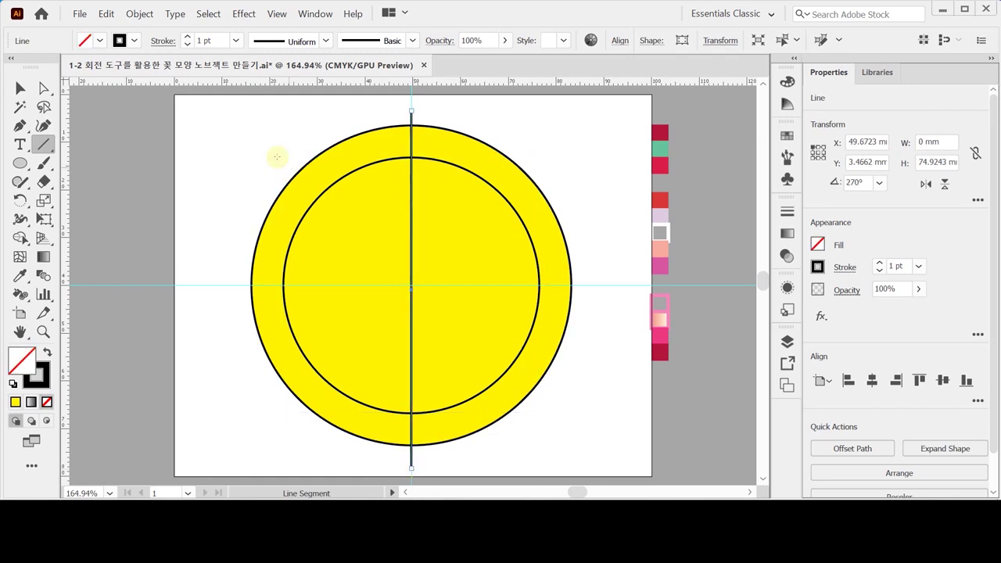
Test area selection across the circles, line and locked guides, clearing the selection after each try
left_click(21, 89)
left_click_drag(364, 110, 432, 179)
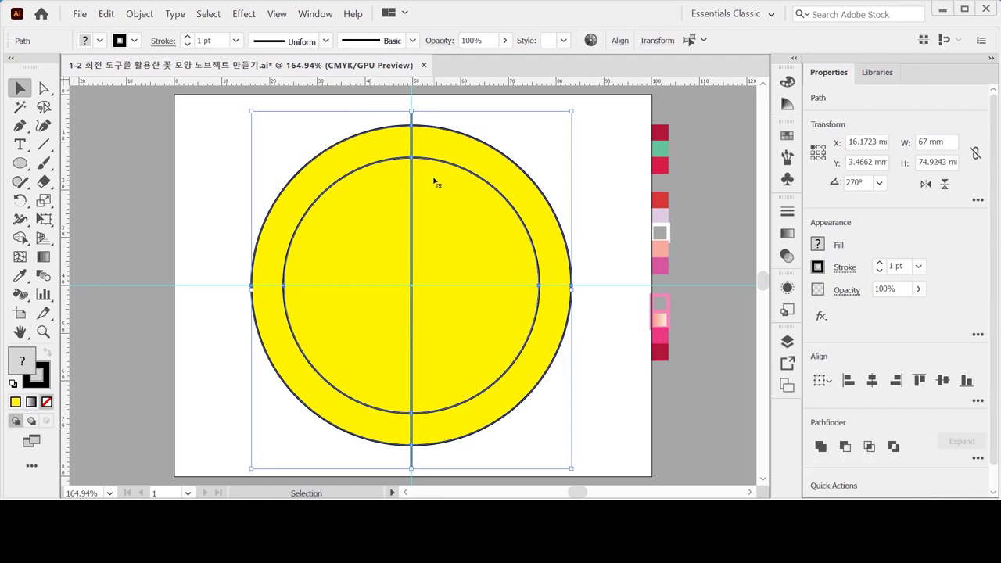
left_click(318, 125)
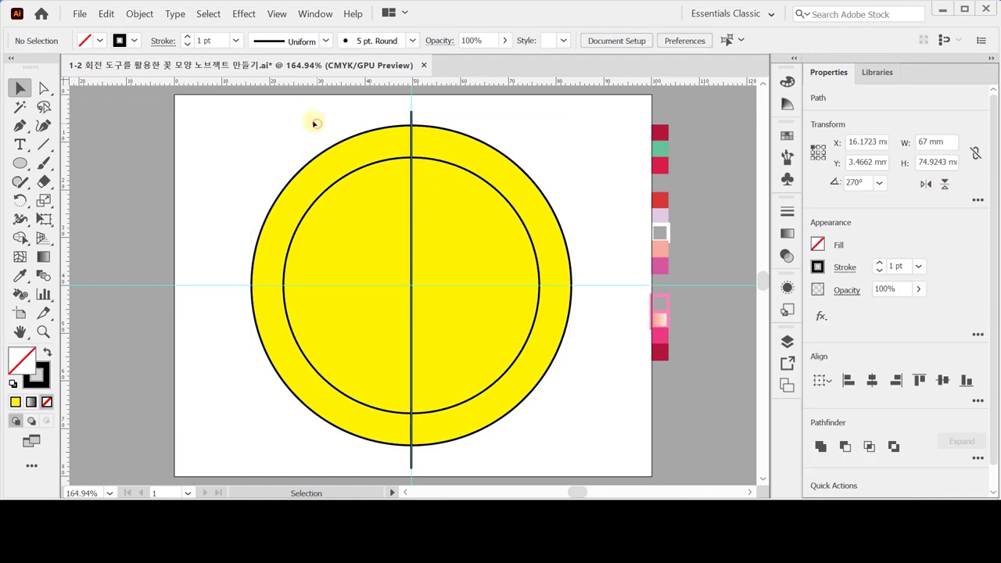
left_click_drag(314, 117, 487, 203)
left_click(534, 148)
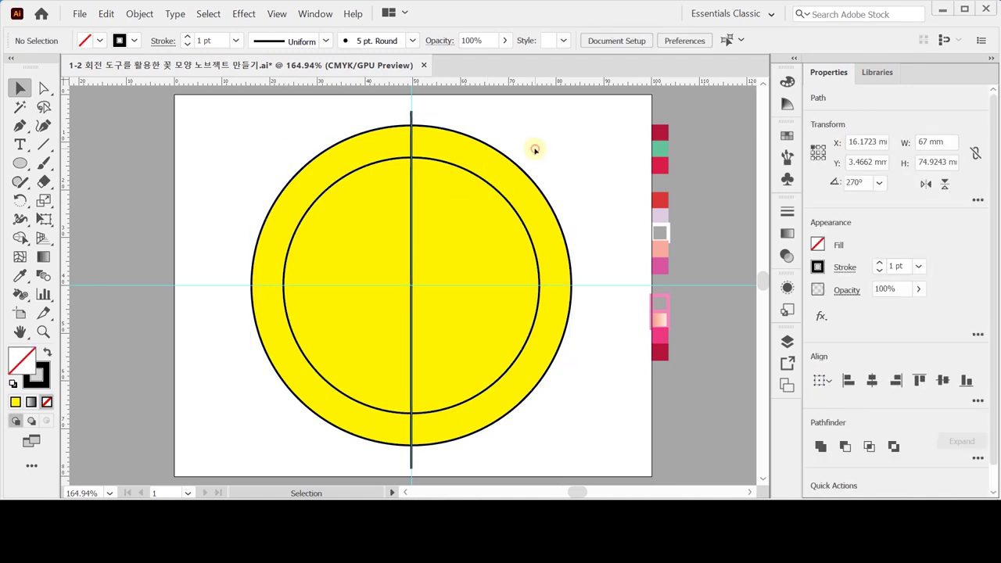
Unlock the guides and select the horizontal guide
right_click(535, 145)
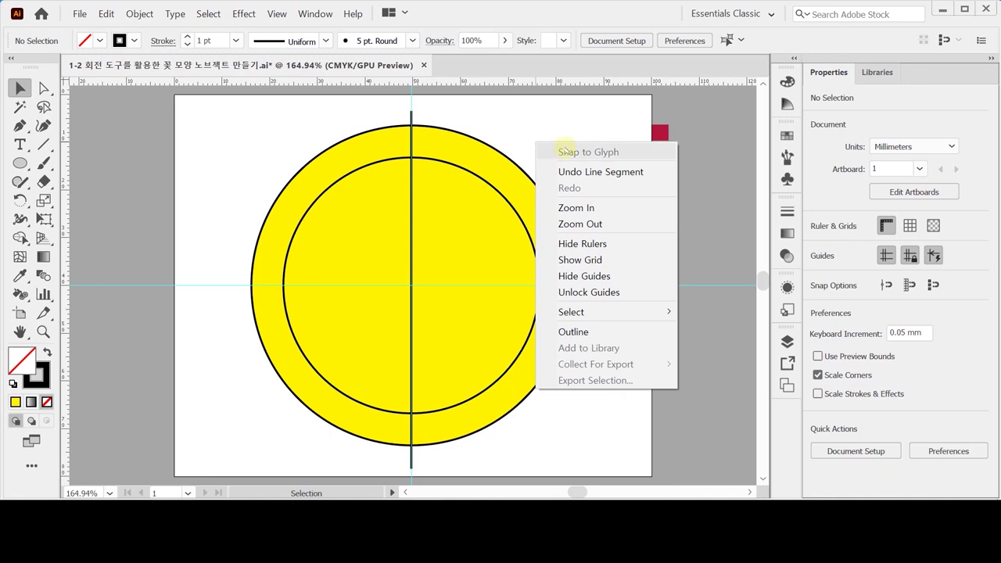
left_click(631, 294)
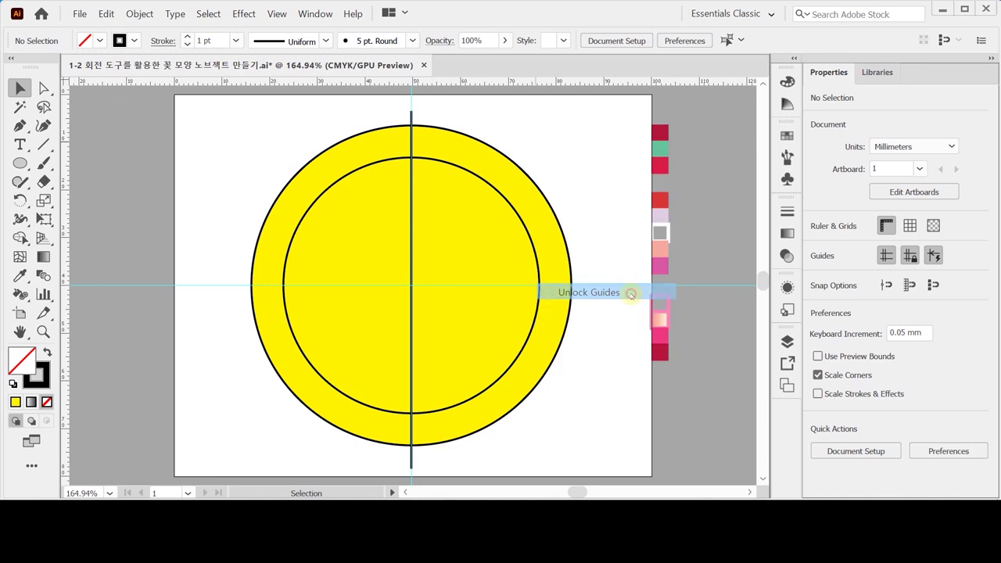
left_click_drag(392, 103, 464, 211)
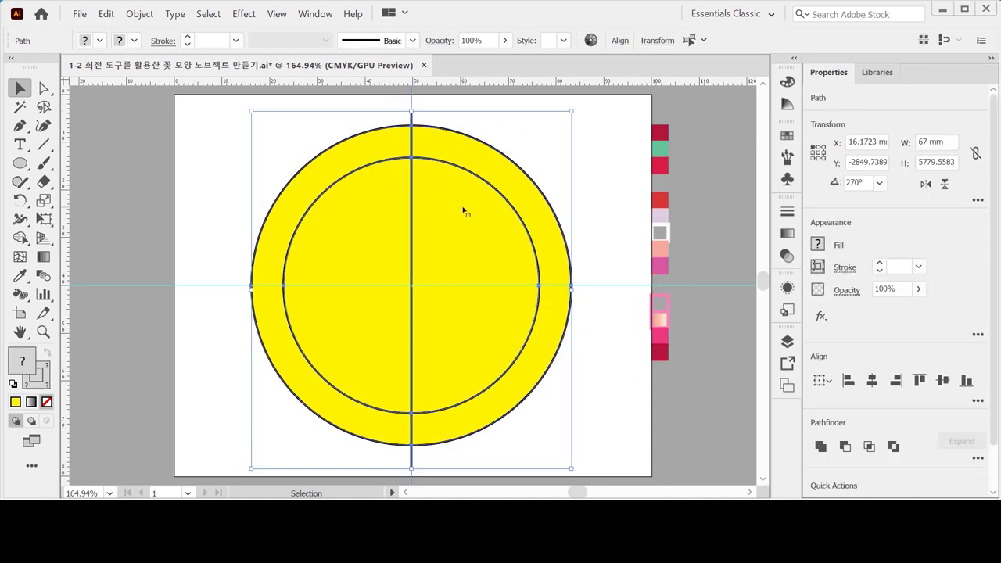
left_click(203, 287)
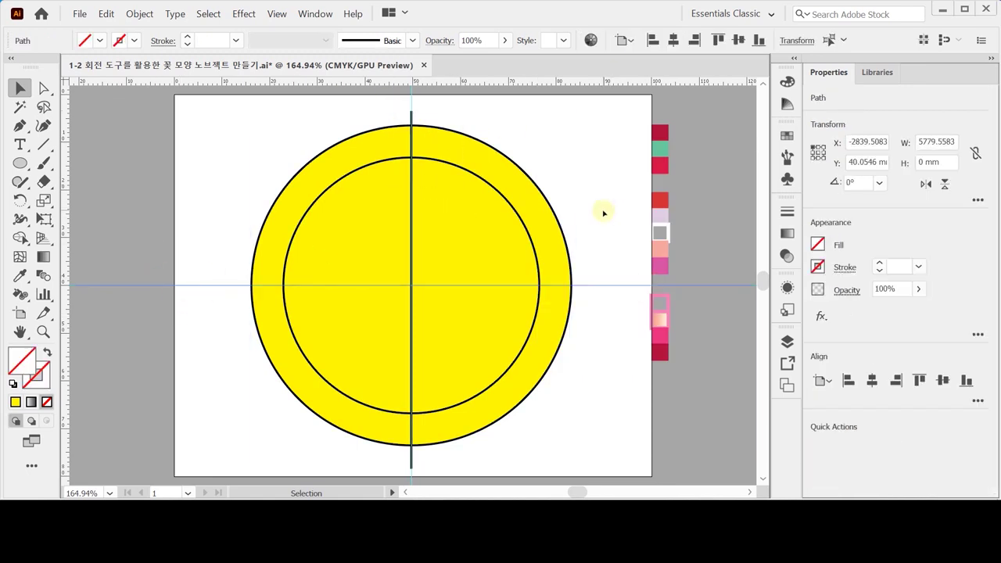
Clear the guide selection and lock the guides again
left_click(496, 112)
right_click(498, 113)
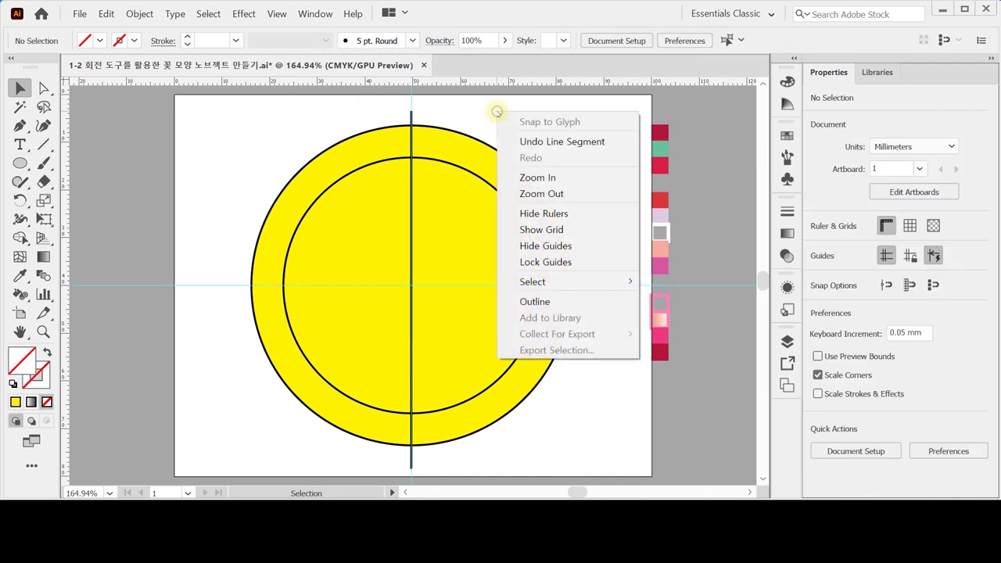
left_click(573, 263)
Select both circles and the vertical line and align their centres horizontally and vertically
left_click_drag(349, 111, 512, 166)
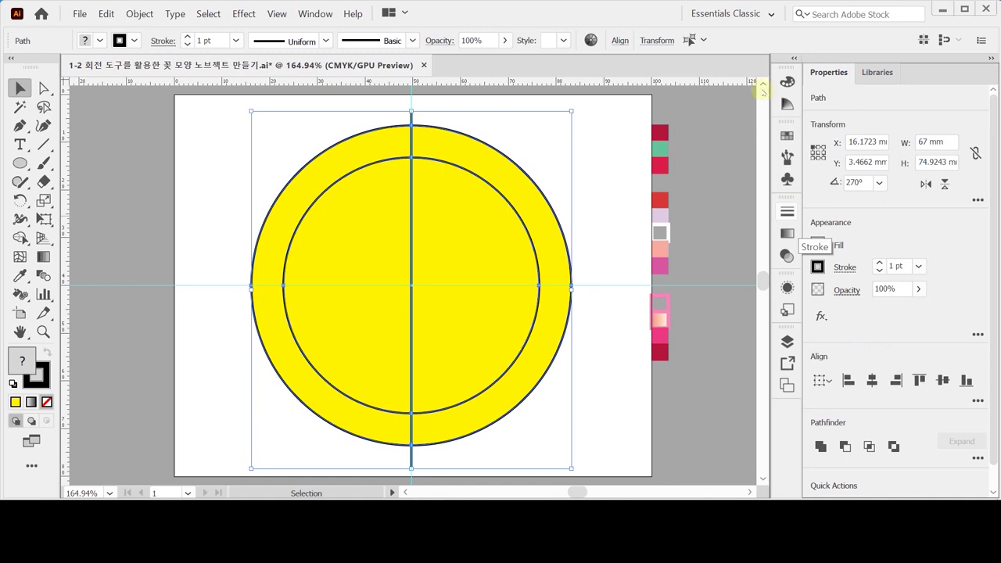
left_click(617, 39)
left_click(491, 87)
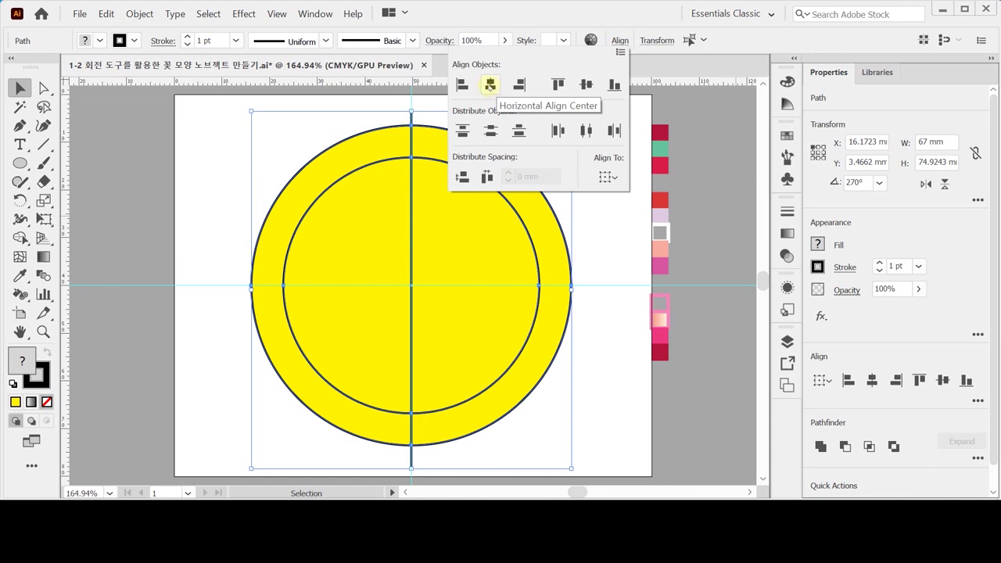
left_click(586, 85)
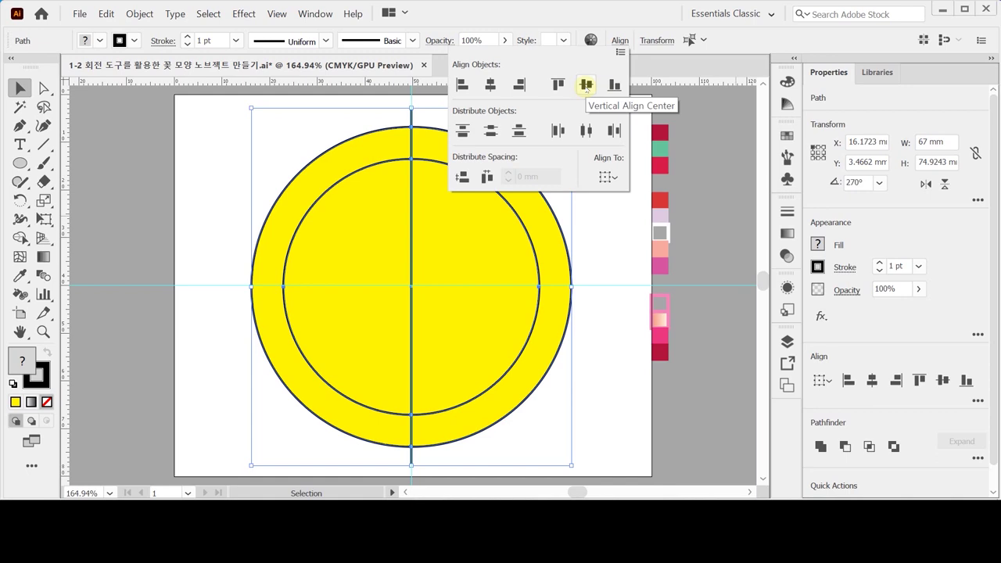
left_click(834, 88)
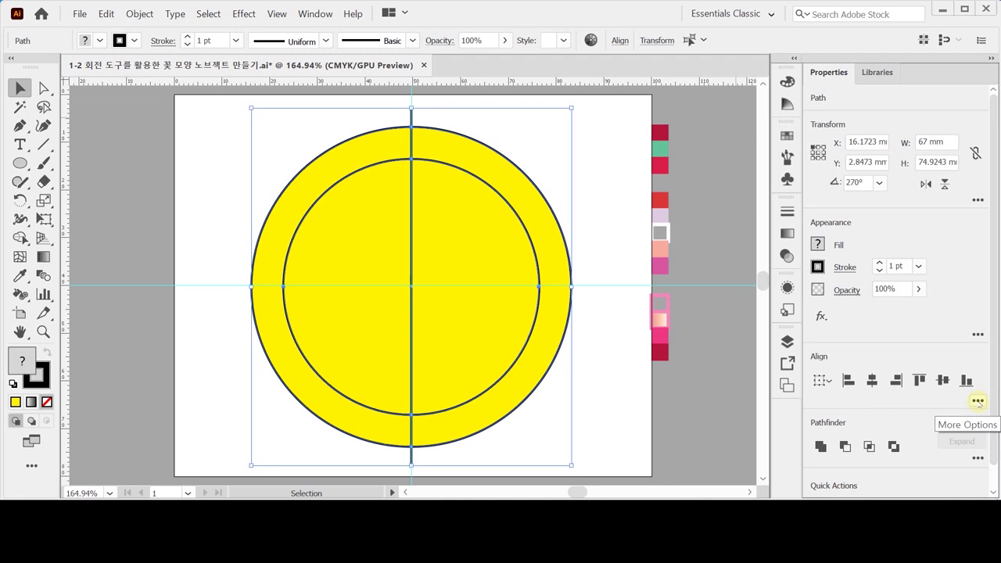
Examine the extended Appearance, Align and Pathfinder options and find where the Pathfinder panel is opened
left_click(978, 335)
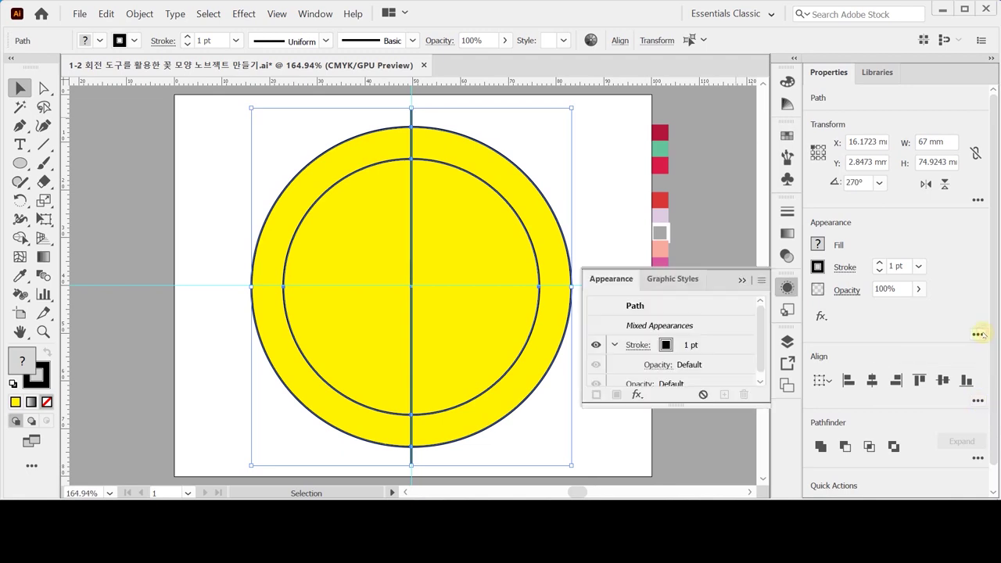
left_click(787, 287)
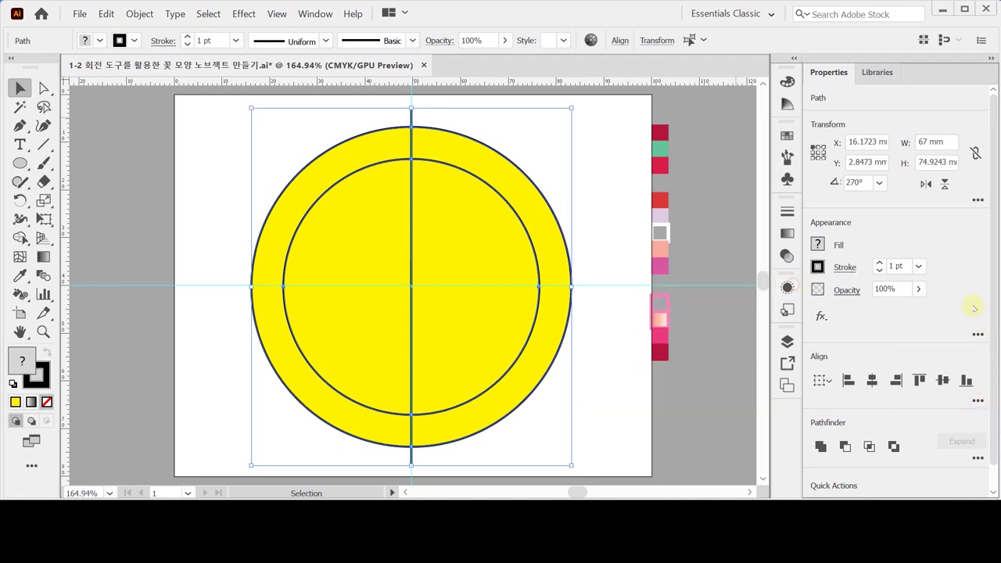
left_click(977, 401)
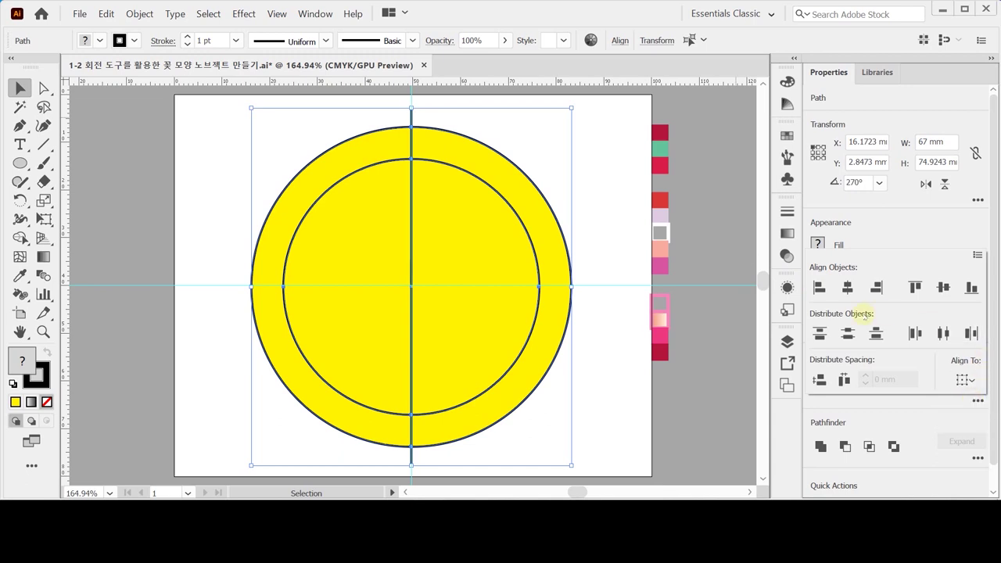
left_click(921, 412)
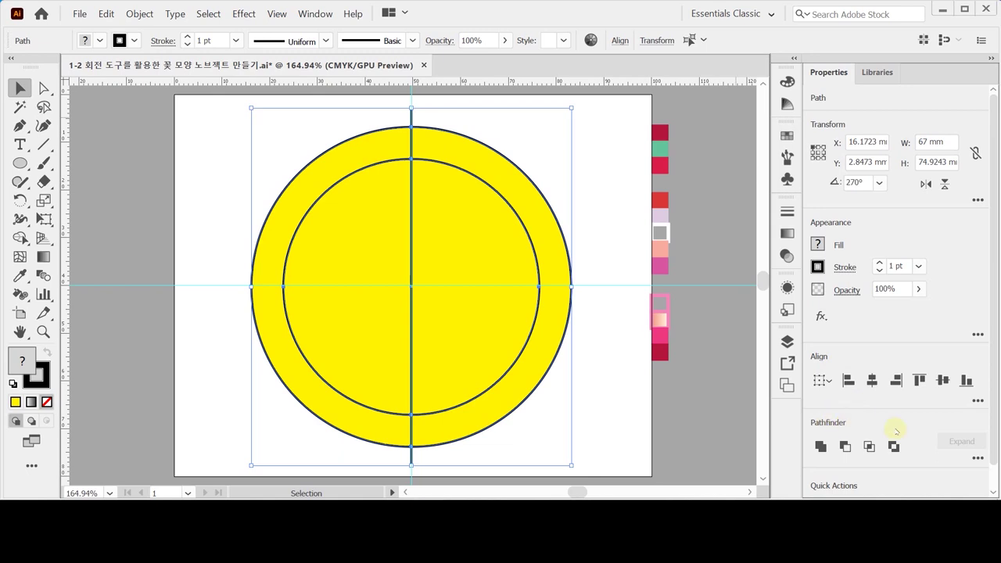
left_click(977, 458)
left_click(317, 14)
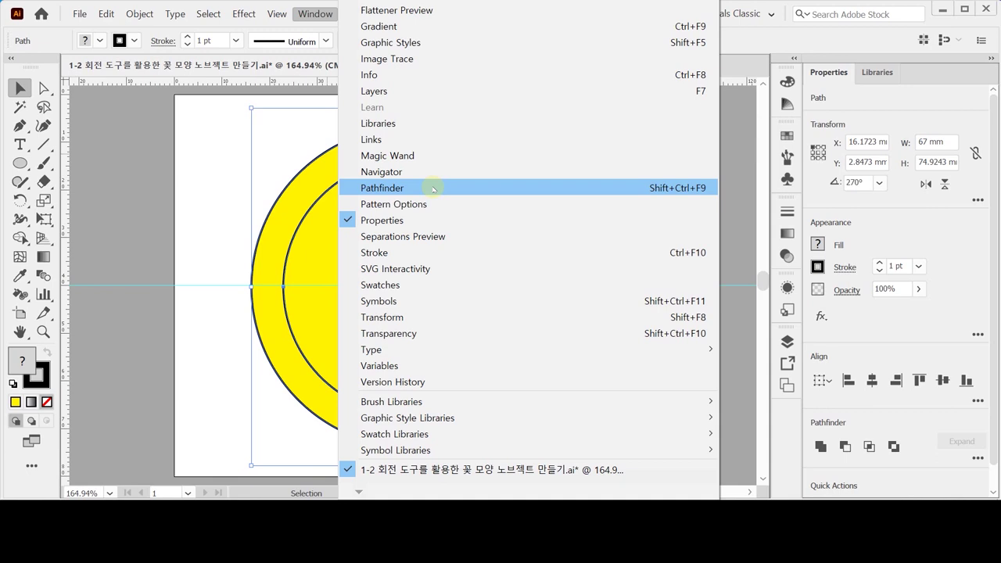
left_click(299, 23)
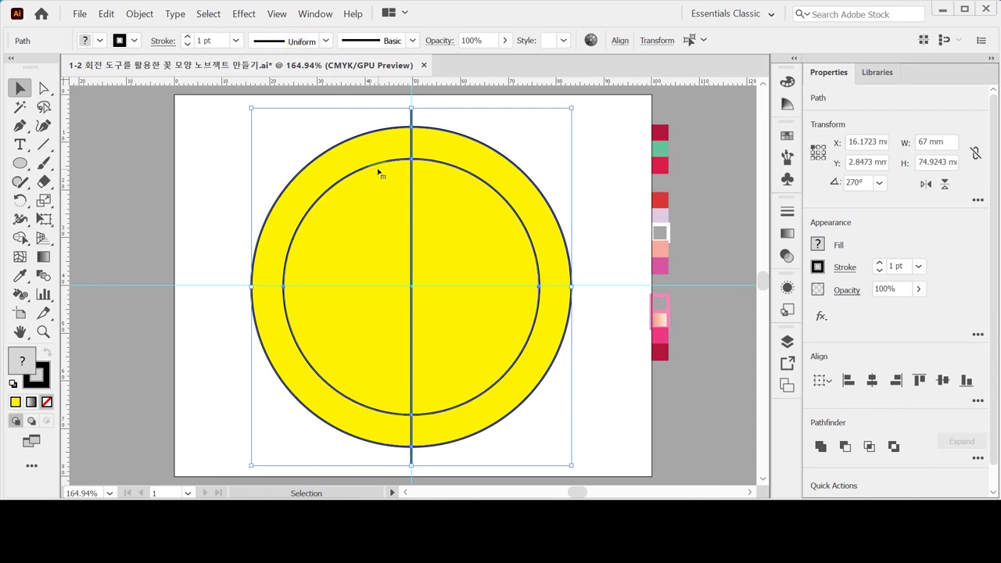
Select only the vertical line and make two successive copies, each rotated a further 30° about its centre
left_click(225, 123)
left_click_drag(366, 105, 417, 115)
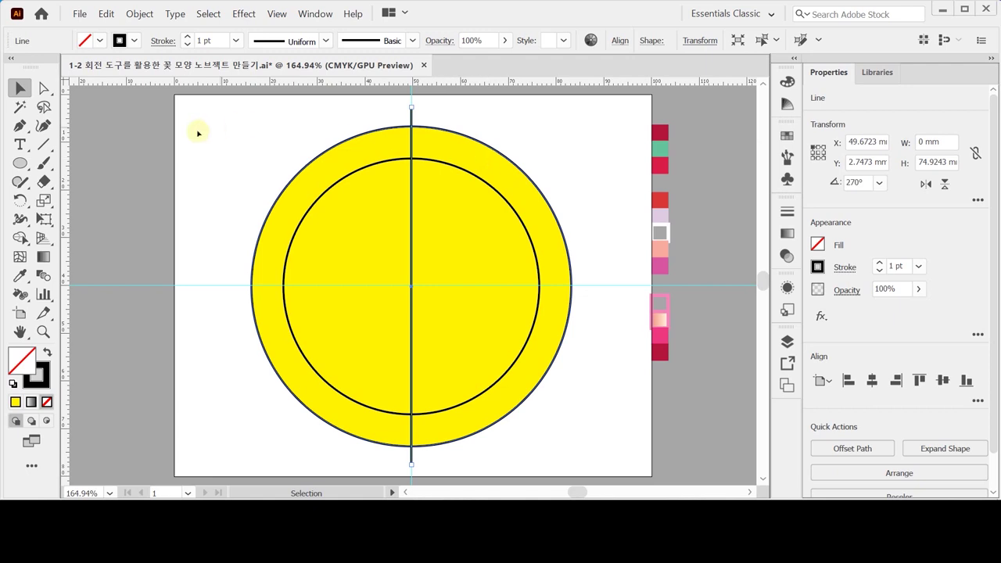
left_click(20, 200)
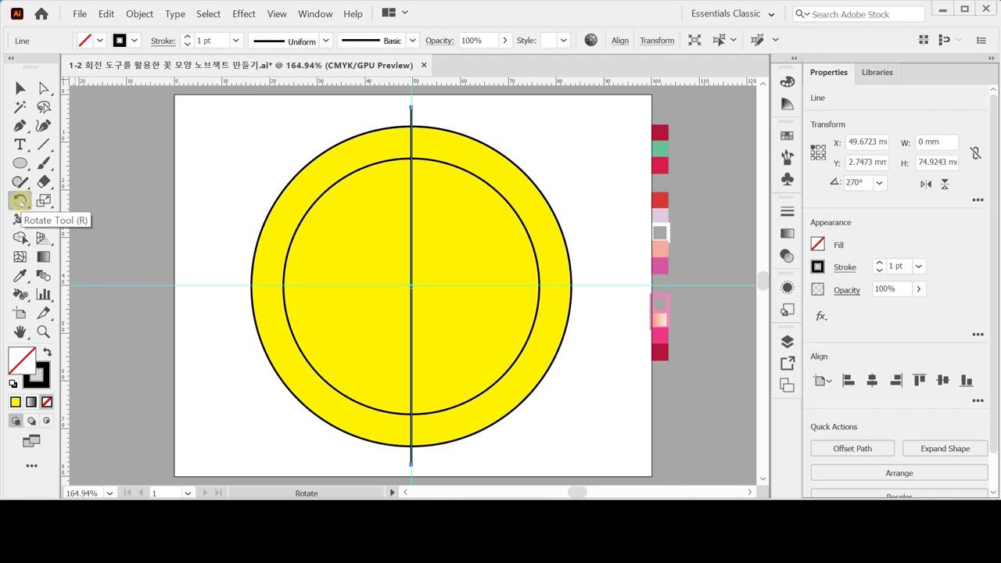
double_click(20, 200)
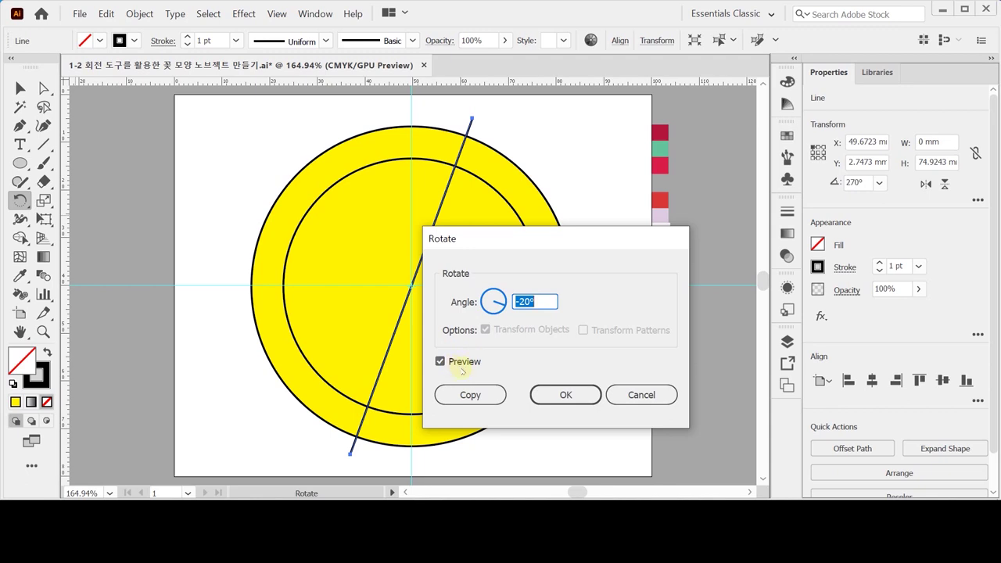
type("30")
key("Tab")
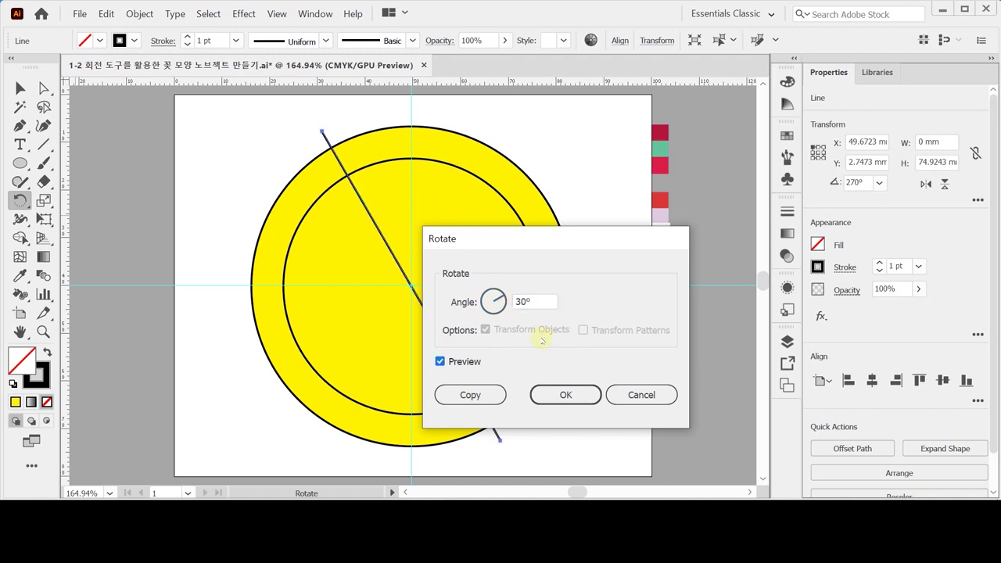
left_click(470, 396)
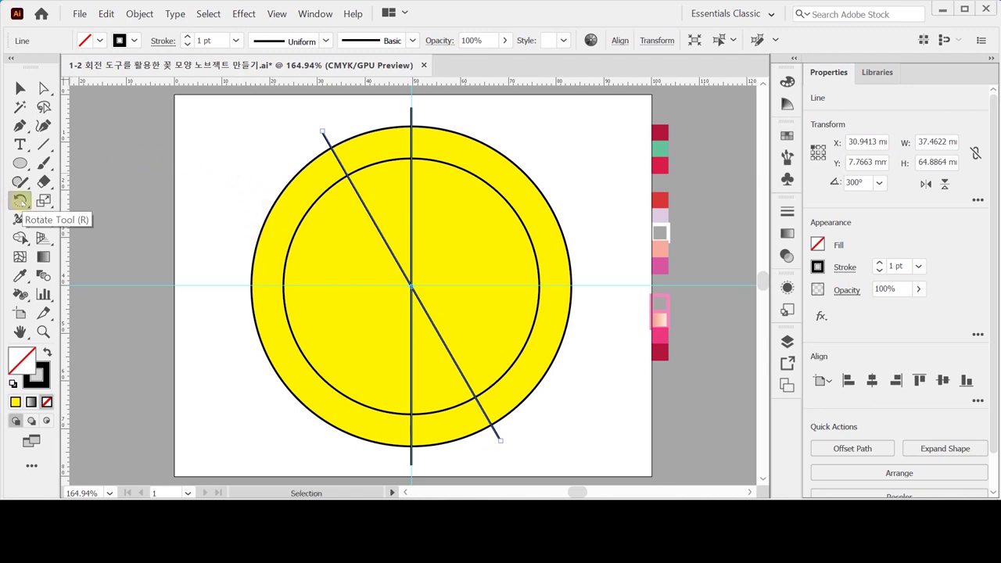
double_click(20, 201)
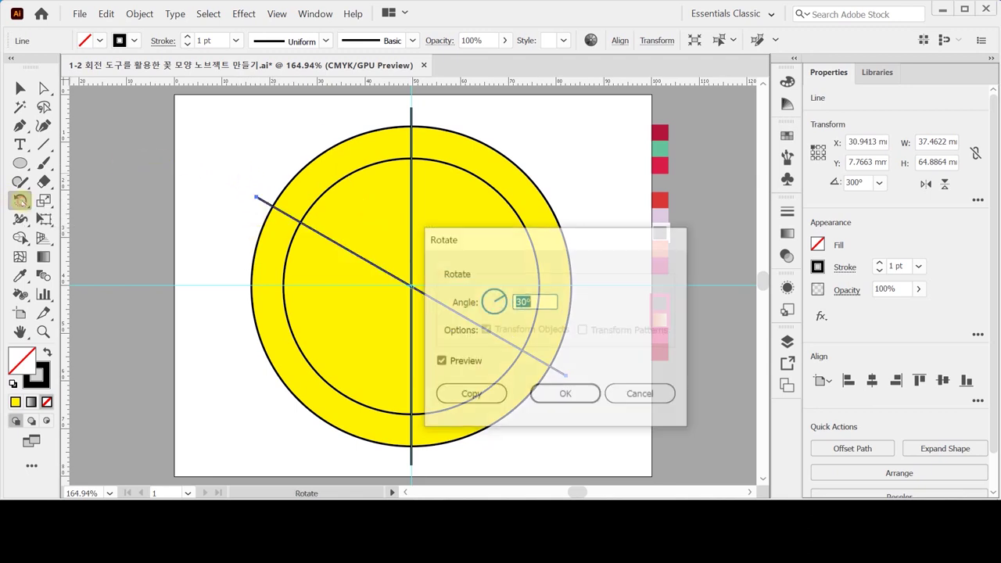
left_click(493, 398)
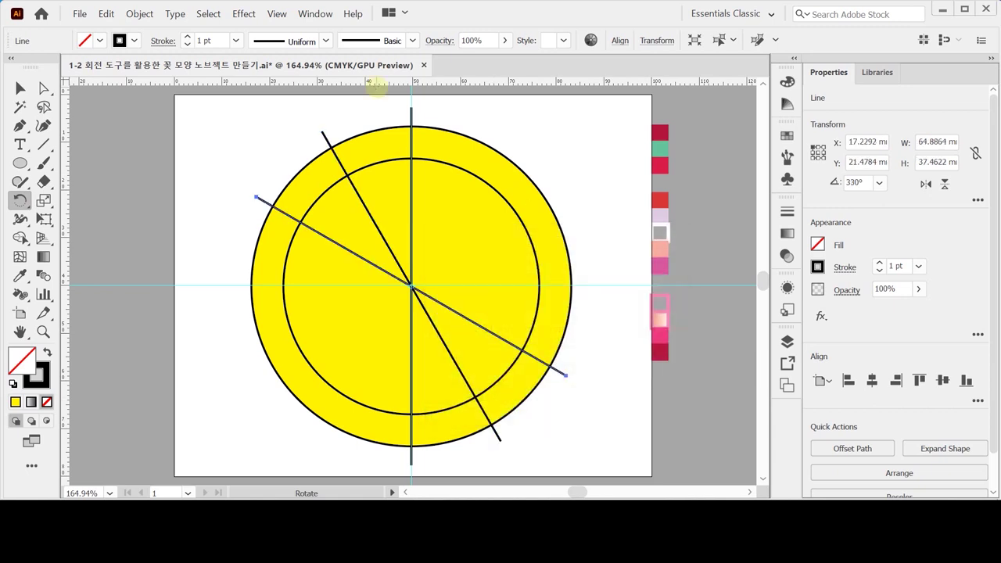
Repeat the 30° rotated copy three more times with Transform Again so six lines divide the circles evenly
left_click(137, 15)
left_click(137, 15)
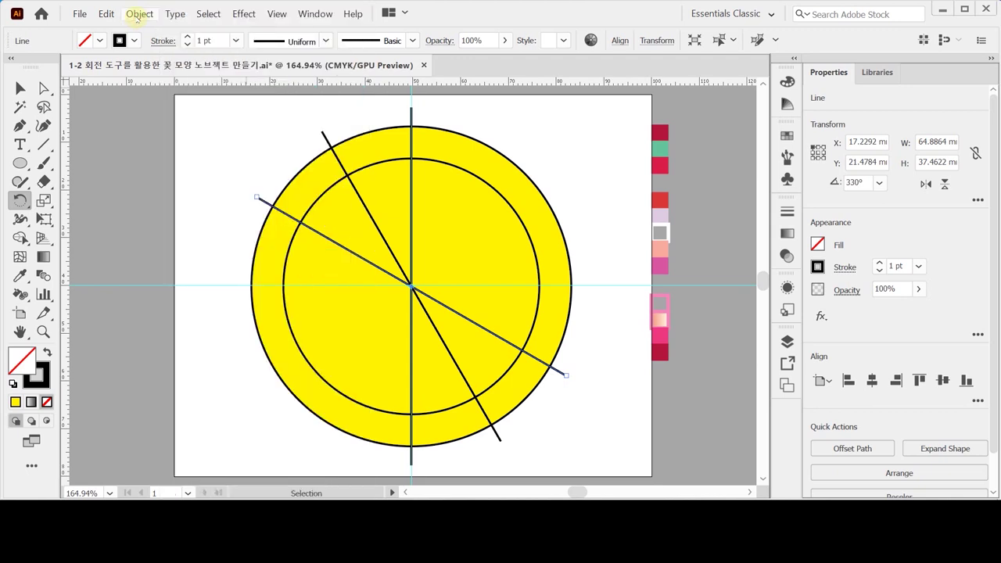
left_click(138, 15)
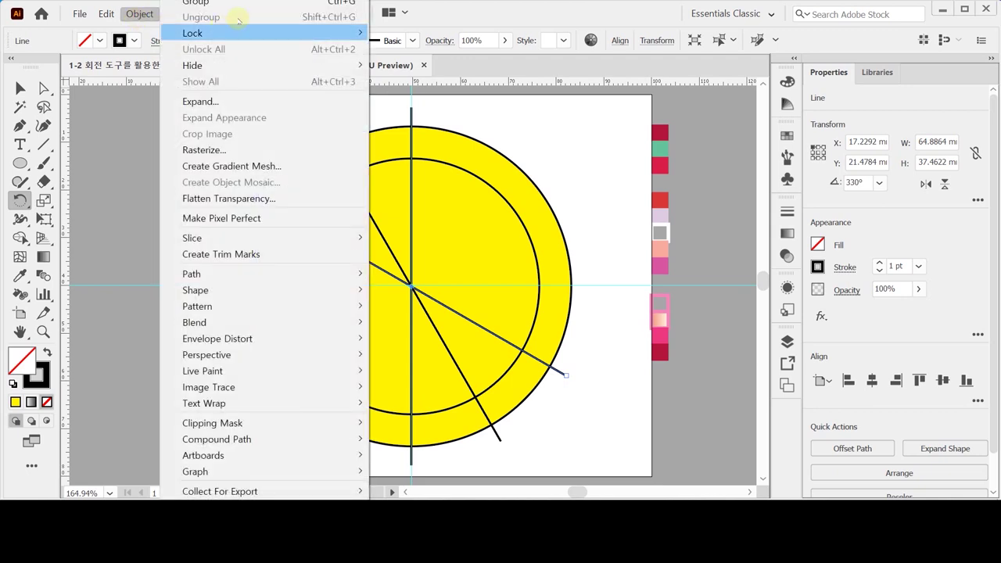
mouse_move(203, 1)
mouse_move(235, 1)
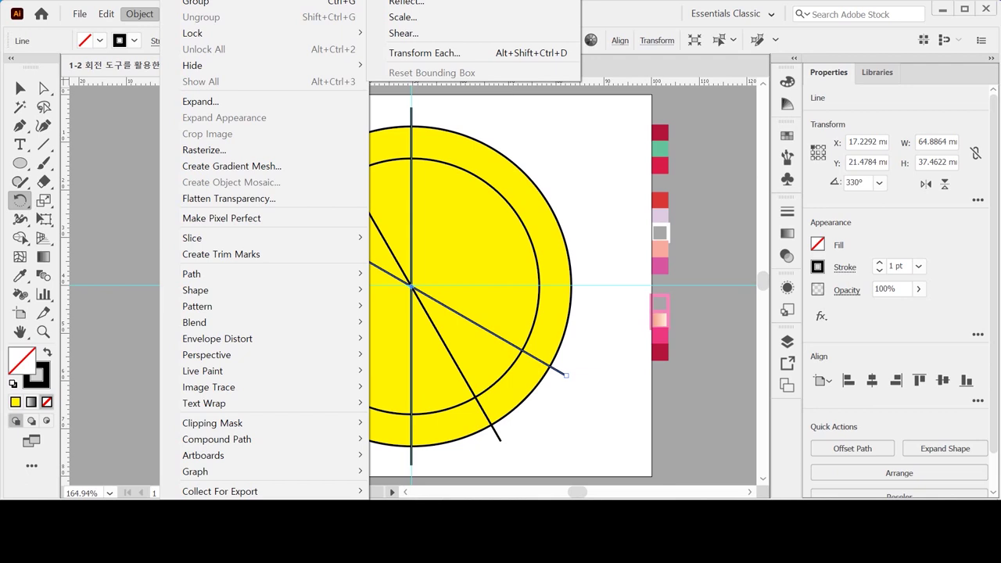
left_click(139, 13)
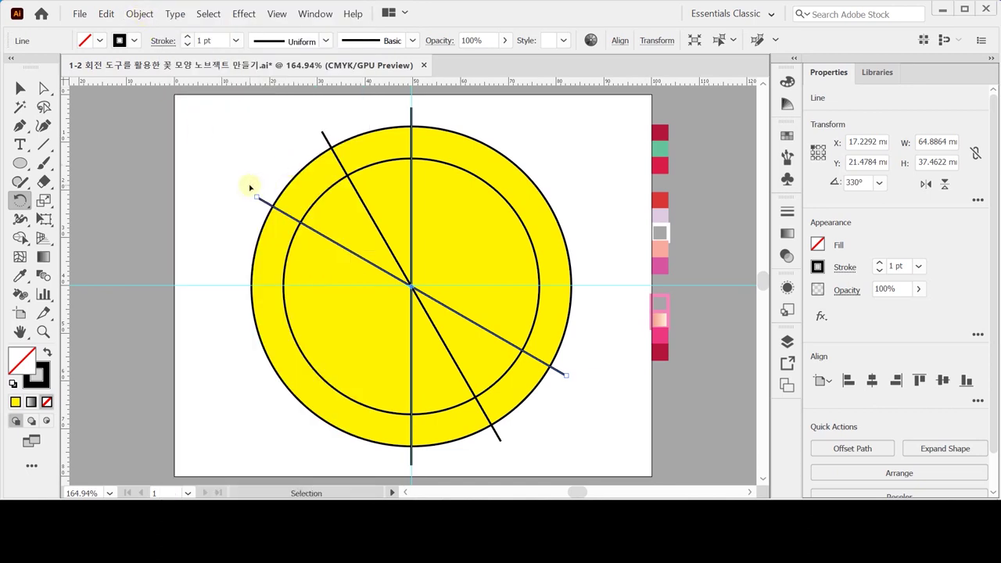
key("ctrl")
key("ctrl+d")
key("ctrl+d")
key("ctrl+d")
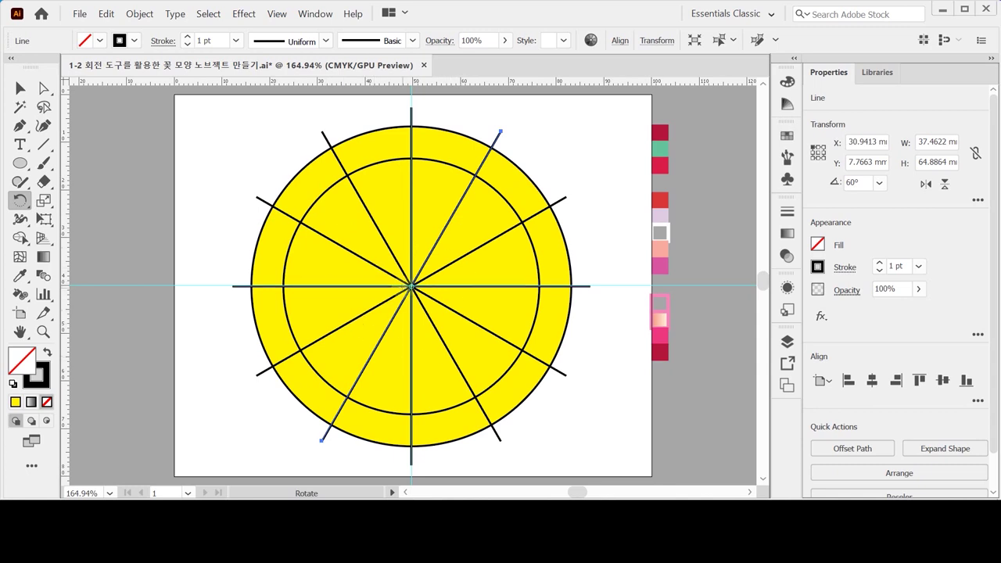
Undo the rotated copies, going back to the single vertical line centred with the two circles
key("ctrl+z")
key("ctrl+z")
key("ctrl+z")
key("ctrl+z")
key("ctrl+z")
key("ctrl+z")
key("ctrl+z")
key("ctrl+z")
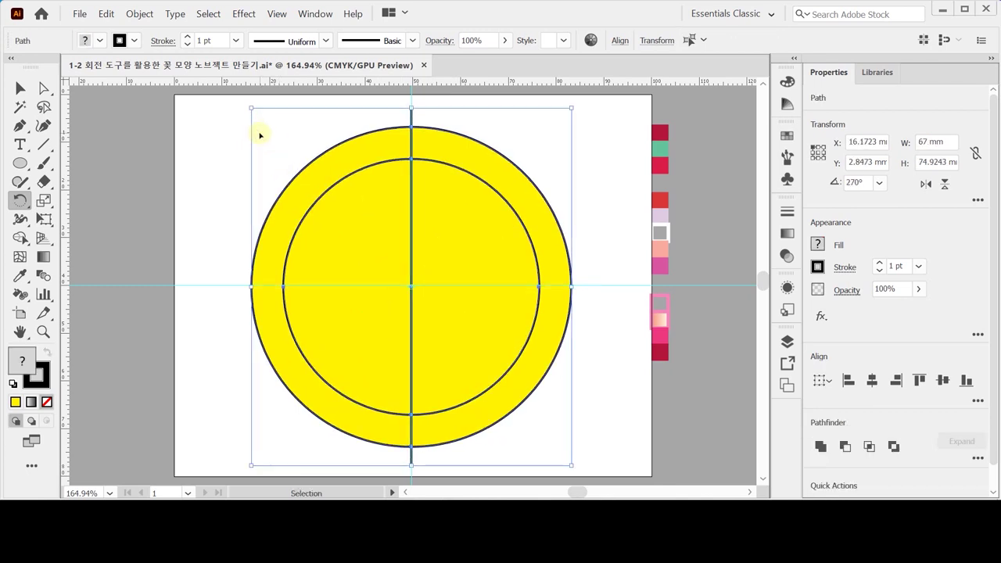
Select the long vertical line and delete it, keeping both circles
left_click(262, 131, "ctrl")
left_click(412, 111, "ctrl")
left_click(411, 464)
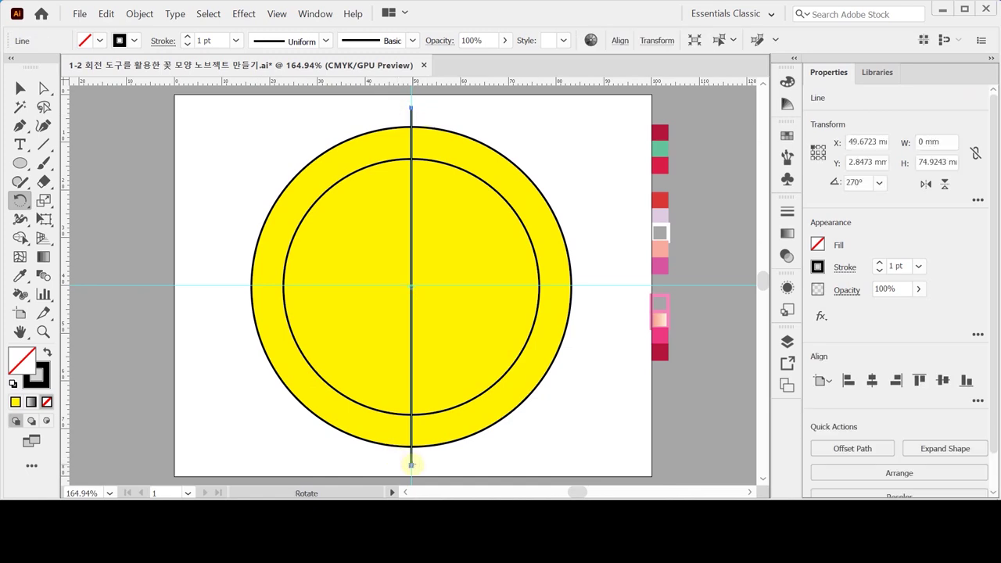
key("ctrl+z")
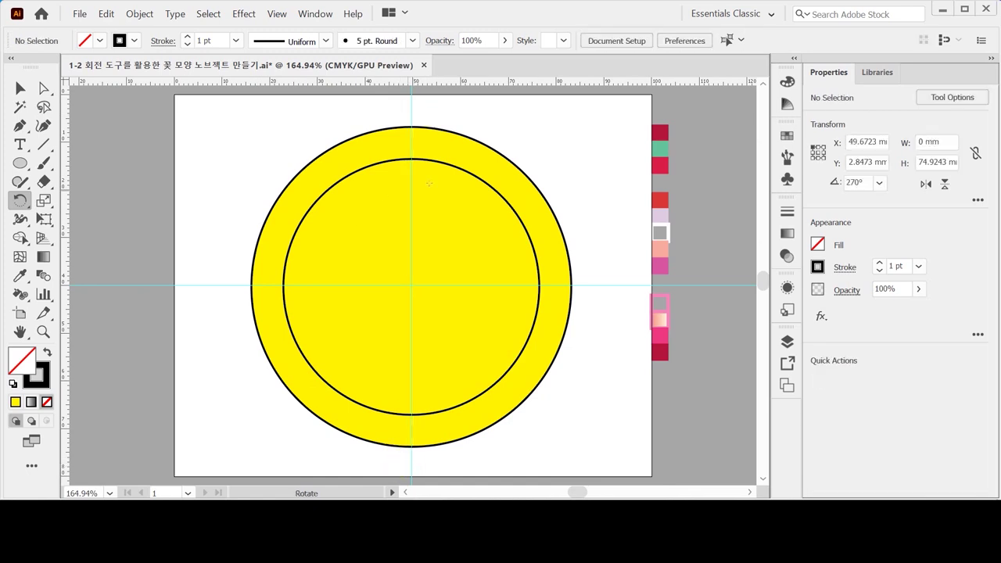
Draw a vertical line about 13 mm long on the vertical guide, crossing the upper edges of both circles
left_click(44, 144)
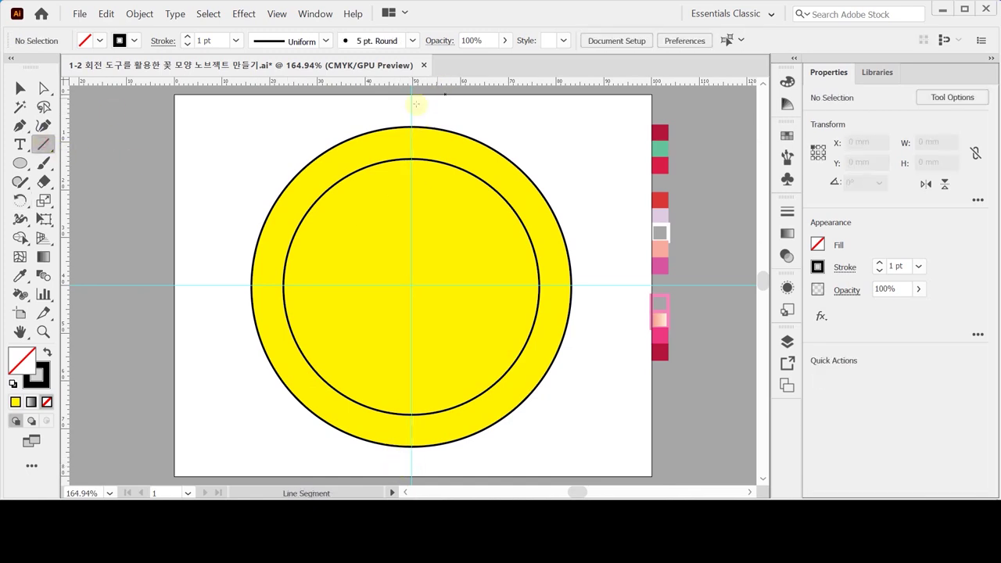
left_click_drag(411, 285, 412, 182)
key("v")
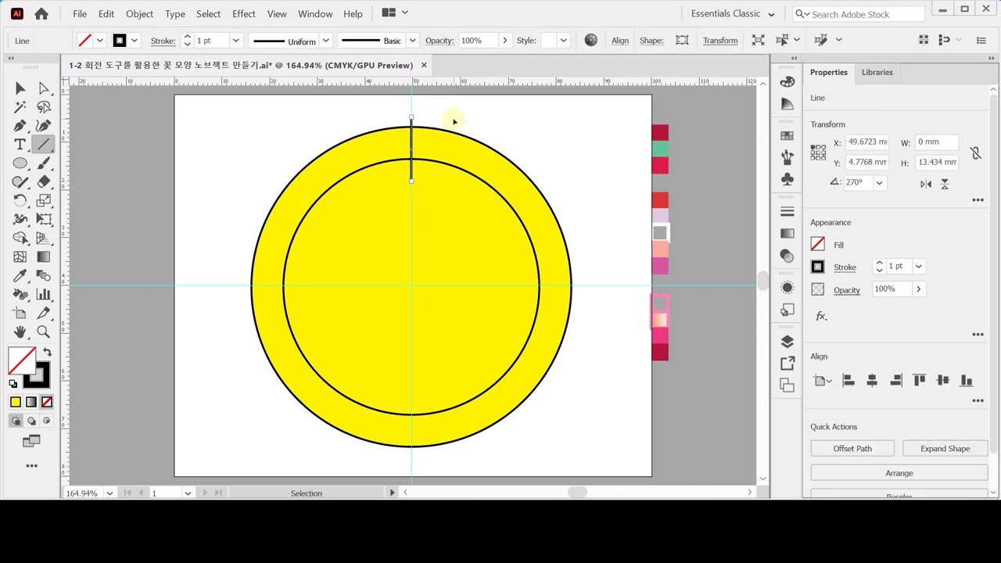
Select the short line and both circles and align their centres horizontally
left_click_drag(369, 109, 432, 209)
key("ctrl+a")
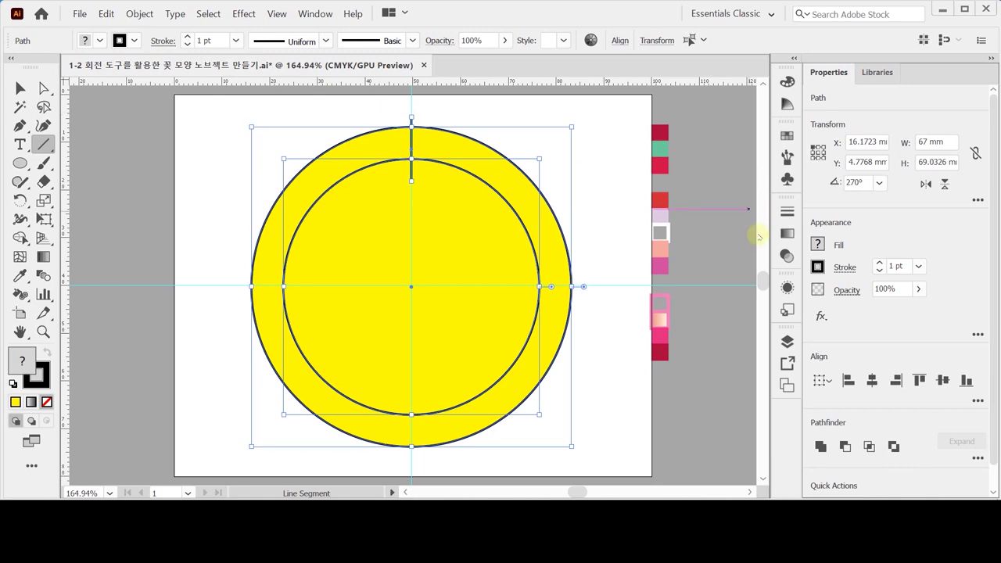
left_click(871, 380)
left_click(872, 381)
Select only the short vertical line crossing the upper edges of the circles and activate the Rotate tool
left_click_drag(384, 103, 415, 120)
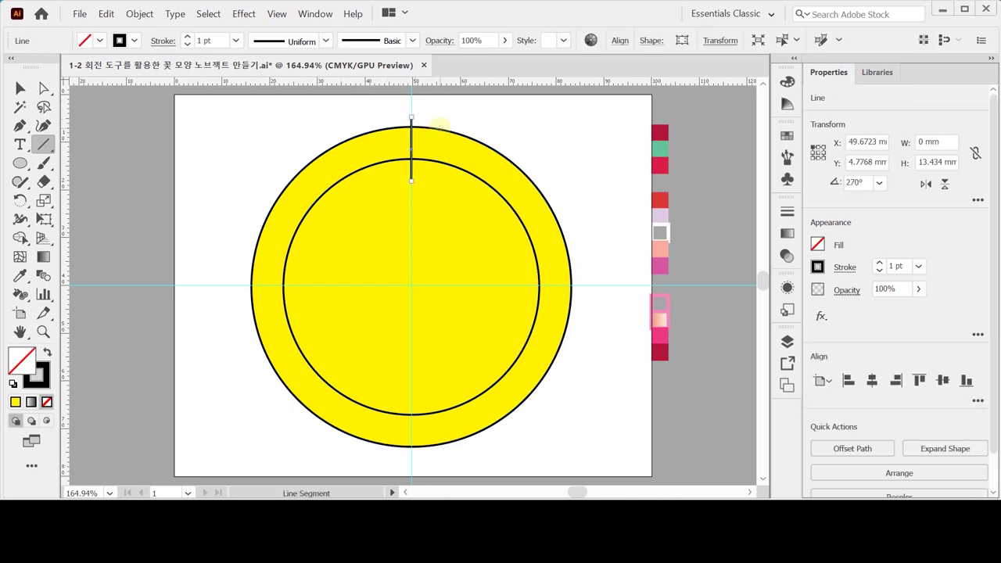
key("v")
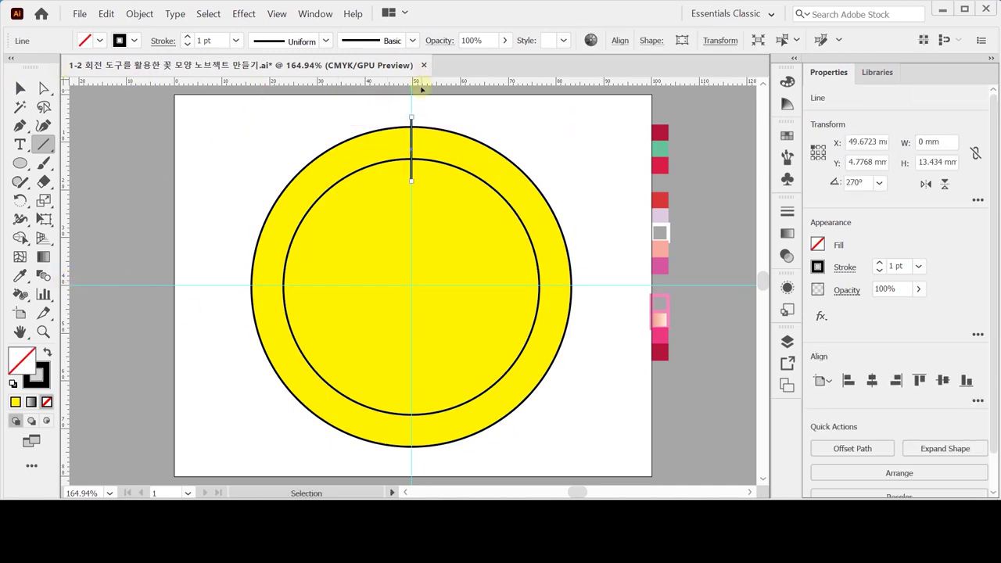
left_click(419, 118, "ctrl")
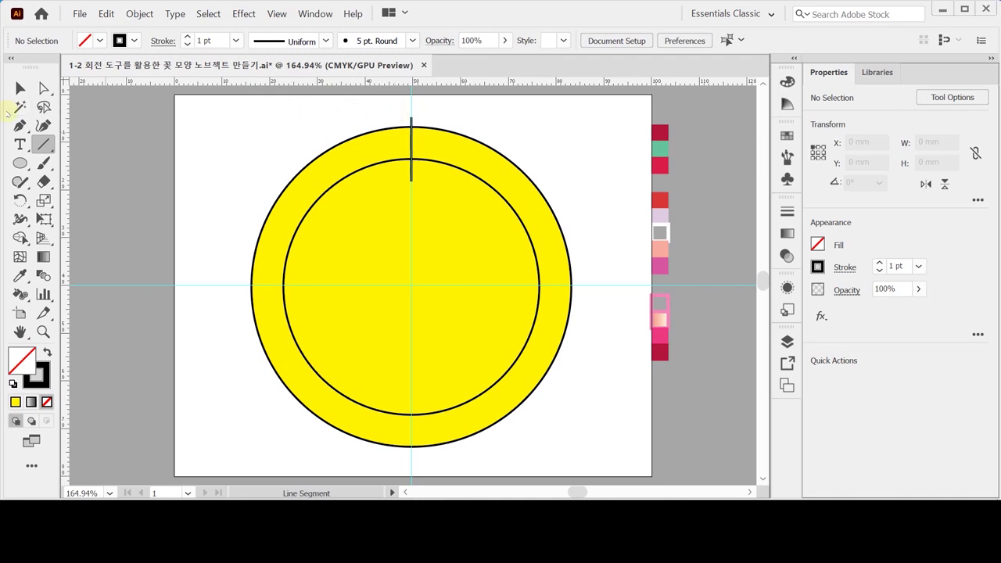
key("v")
left_click(411, 117)
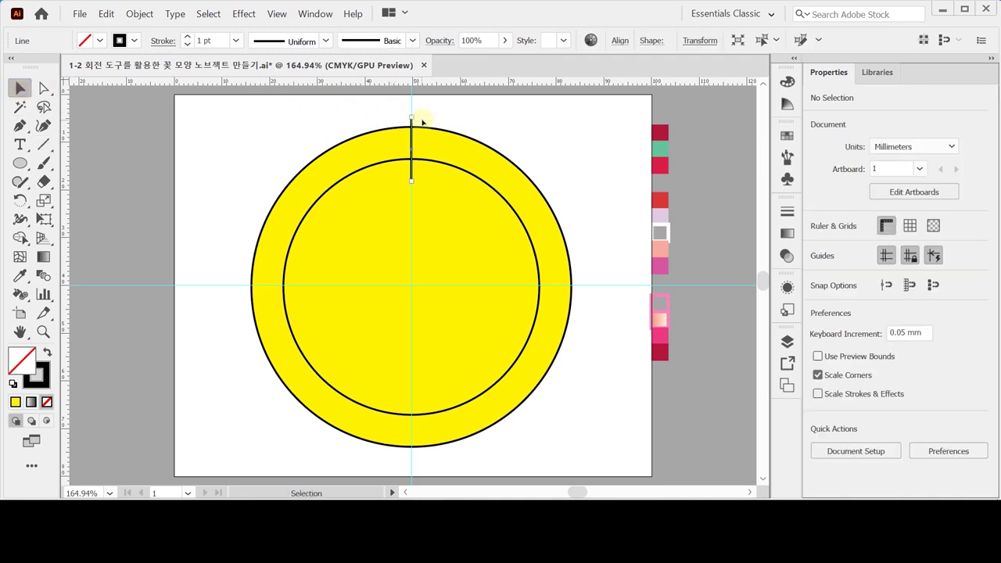
left_click(20, 199)
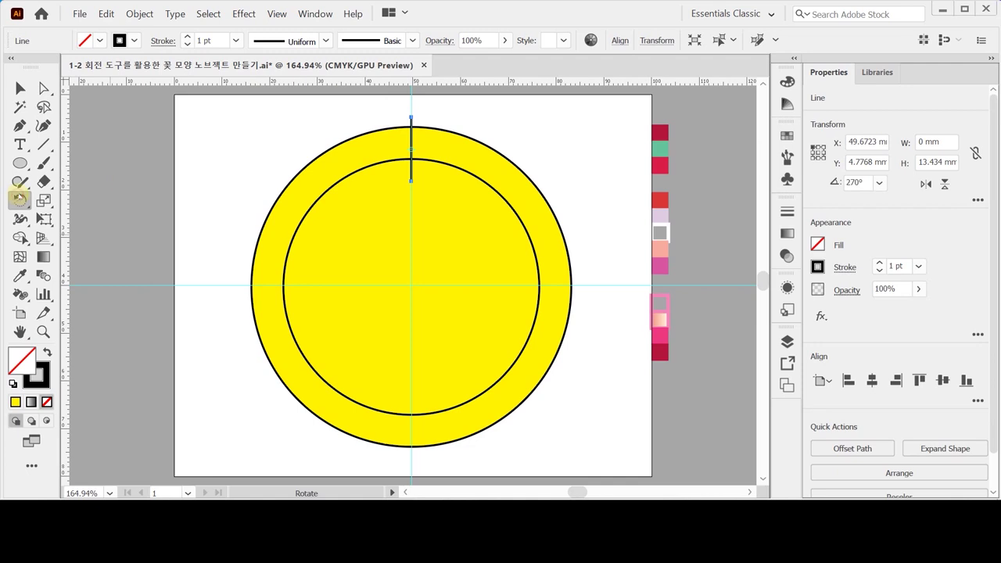
left_click(412, 286)
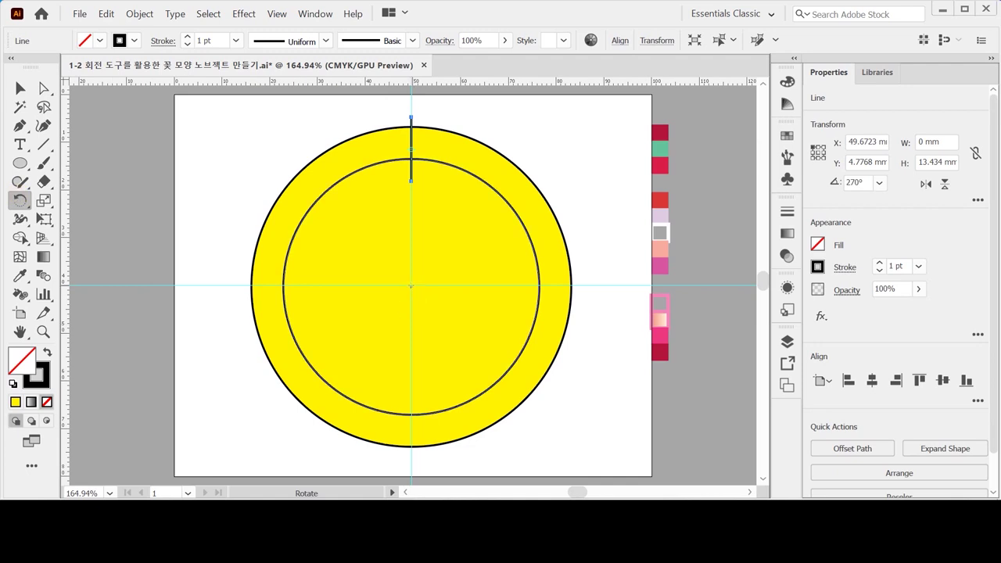
left_click(21, 201)
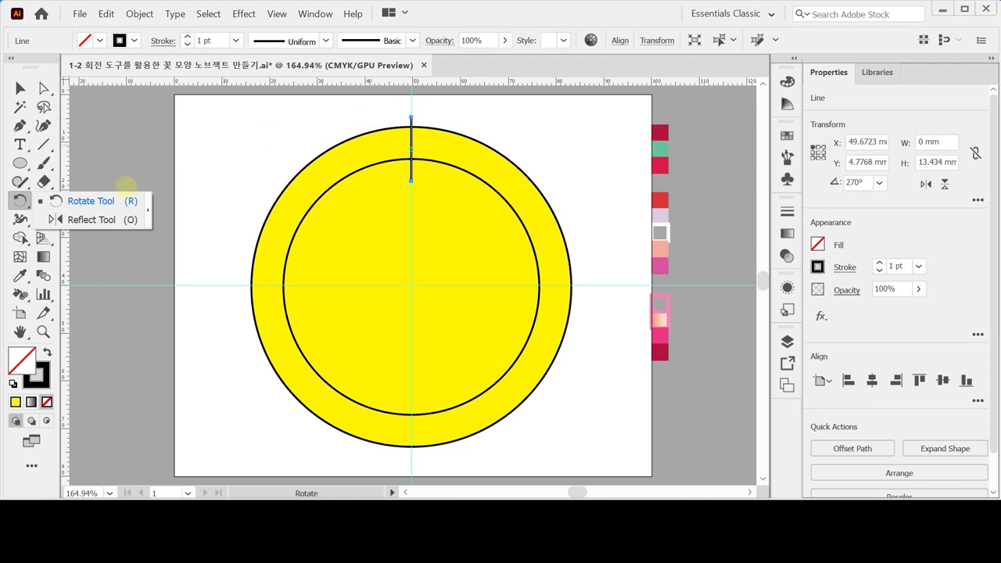
left_click(21, 201)
double_click(21, 201)
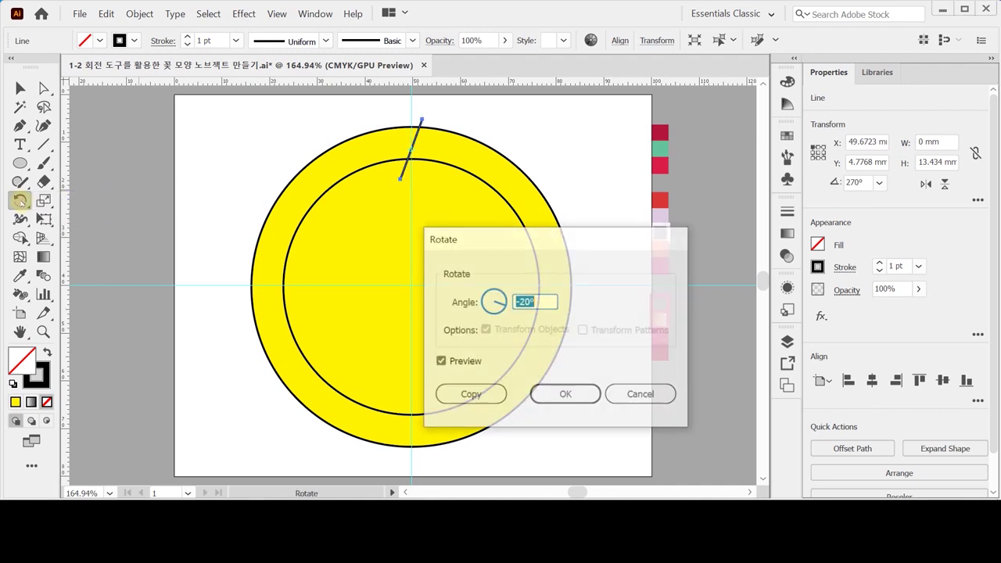
type("30")
key("Tab")
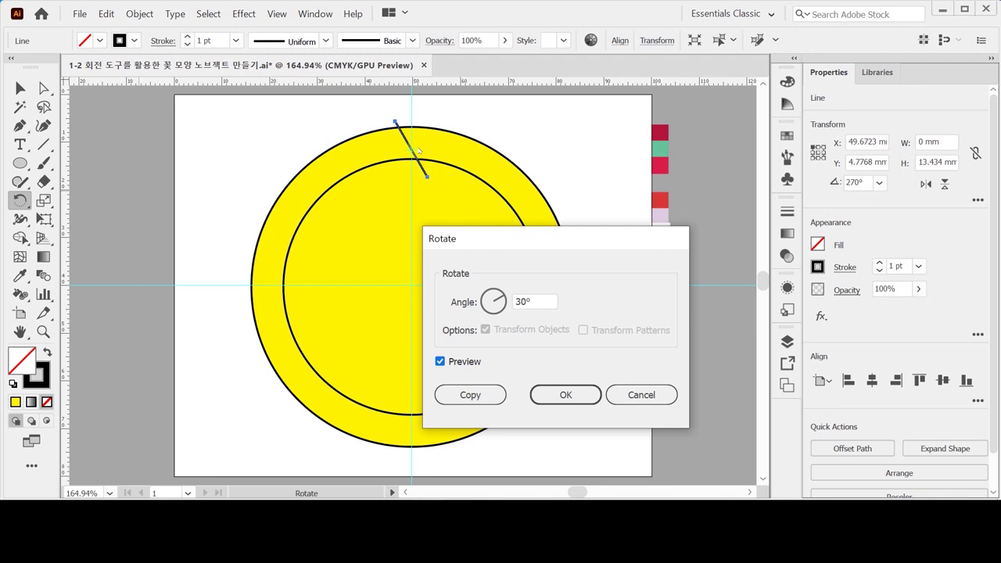
key("Escape")
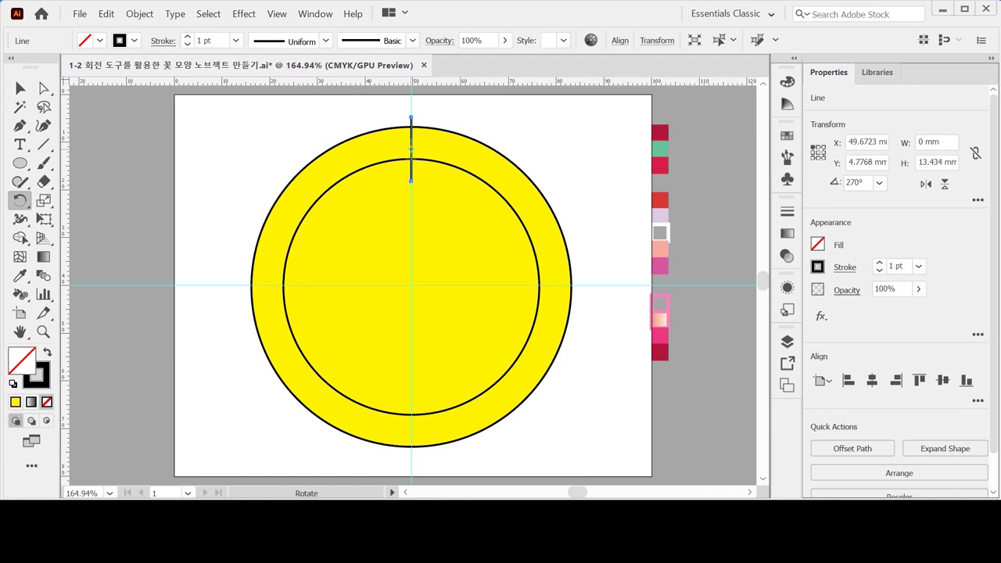
Create a copy of the short line rotated 30° about the common centre of the two circles
left_click(409, 285)
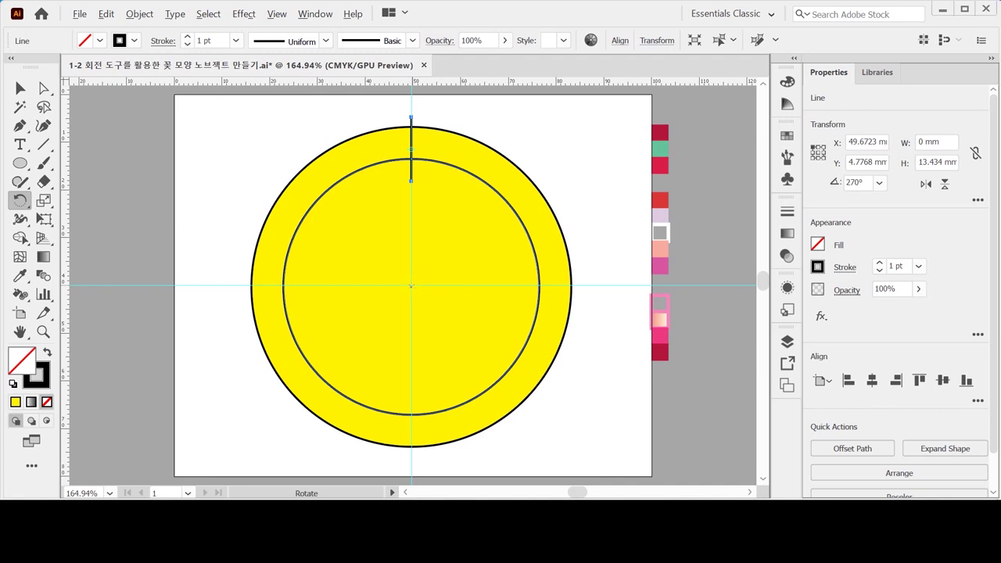
left_click(412, 286, "alt")
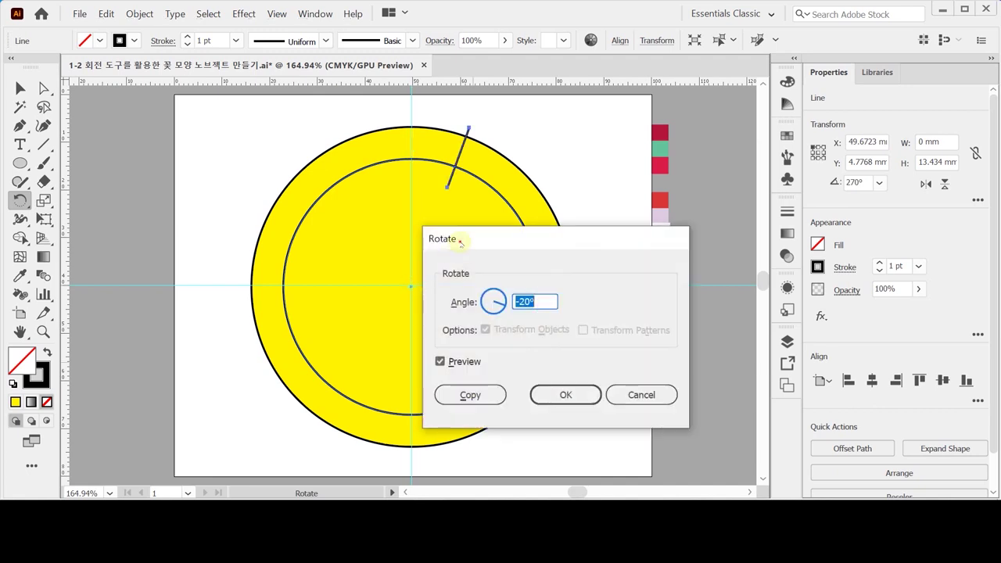
left_click_drag(461, 244, 508, 230)
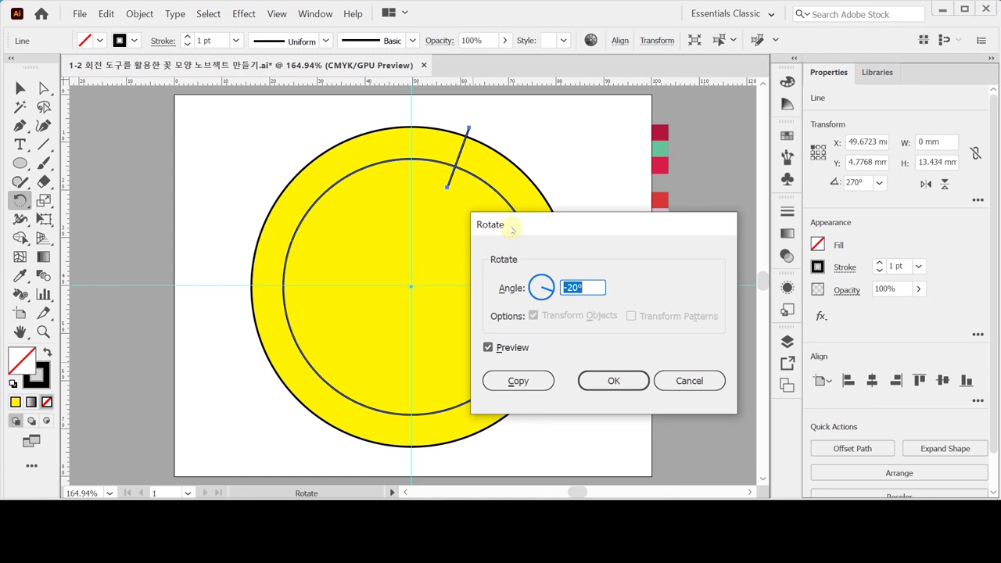
type("30")
left_click(531, 383)
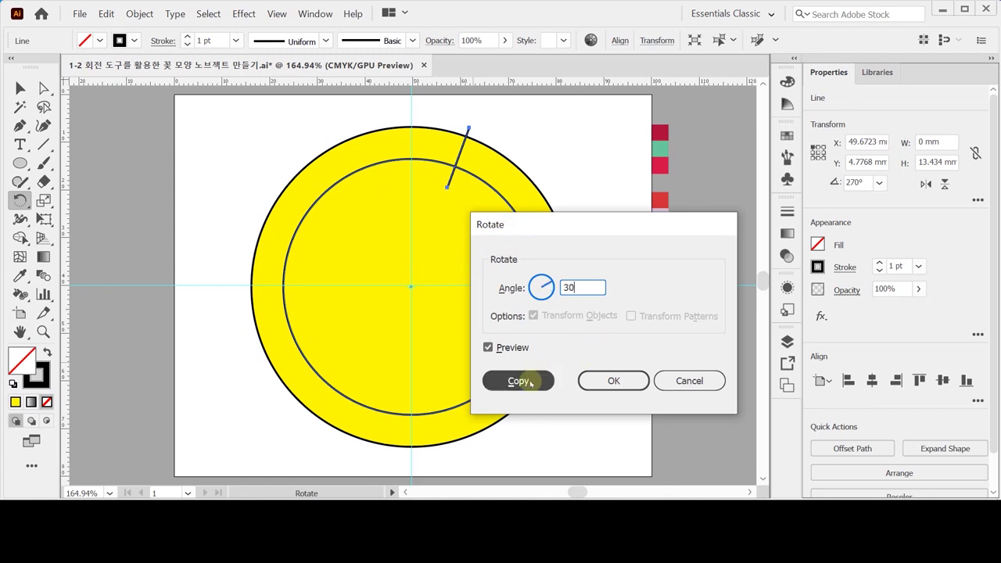
Repeat the 30° rotated copy ten times so that twelve short lines are spaced around the circles
key("ctrl")
key("ctrl+d")
key("ctrl+d")
key("ctrl+d")
key("ctrl+d")
key("ctrl+d")
key("ctrl+d")
key("ctrl+d")
key("ctrl+d")
key("ctrl+d")
key("ctrl+d")
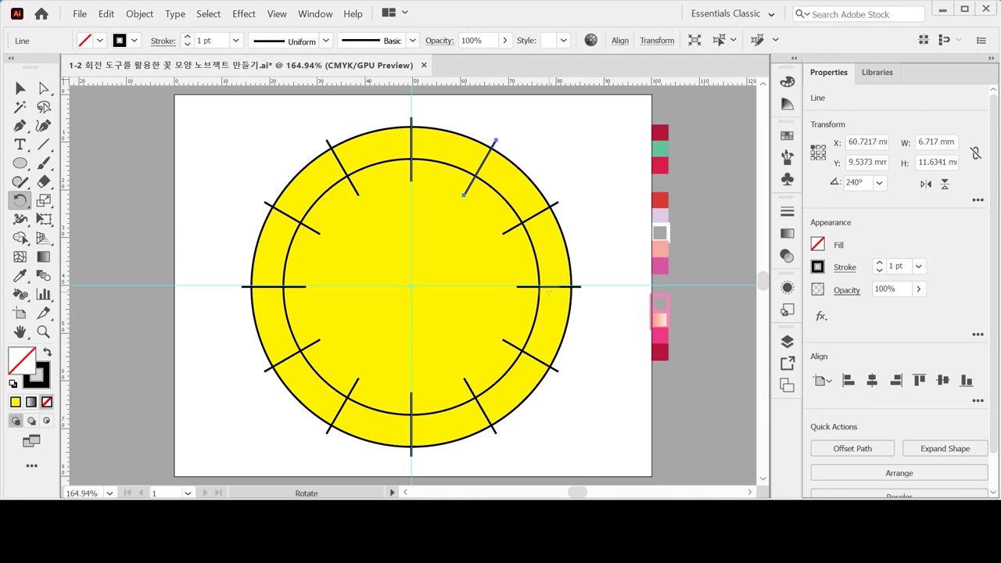
Select both circles together with all twelve short lines
left_click_drag(237, 119, 537, 449)
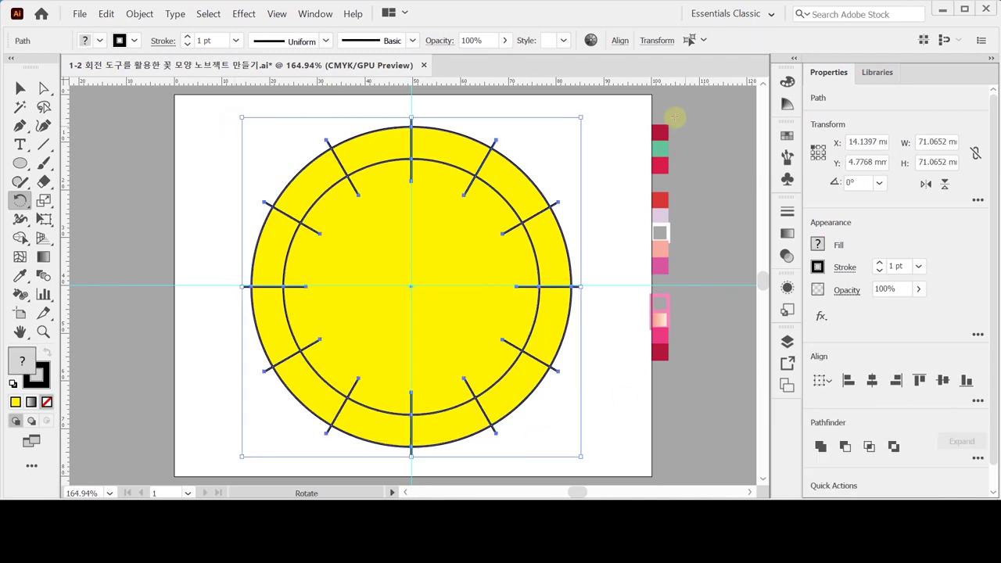
left_click_drag(222, 136, 587, 436)
key("r")
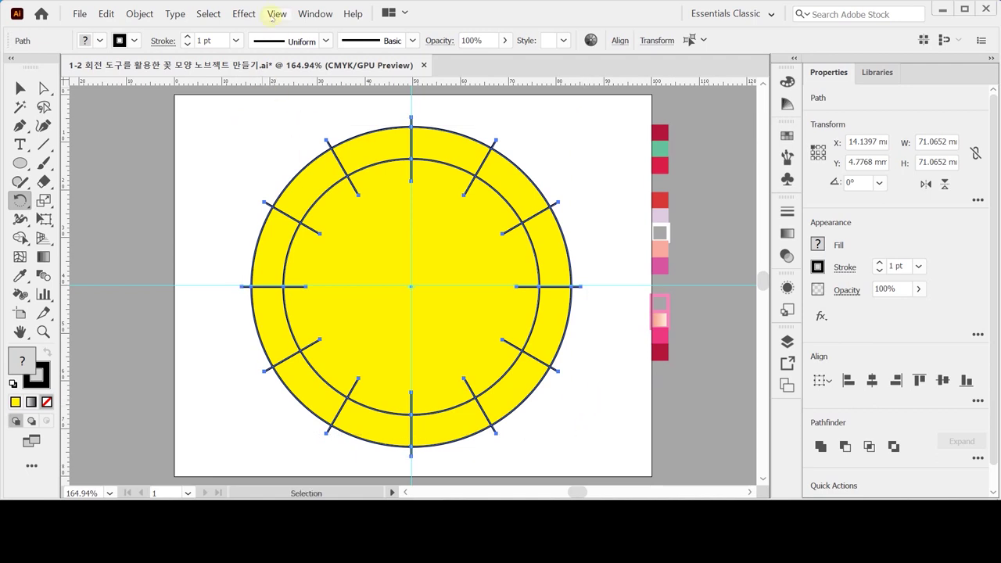
left_click(276, 14)
left_click(273, 14)
left_click(203, 14)
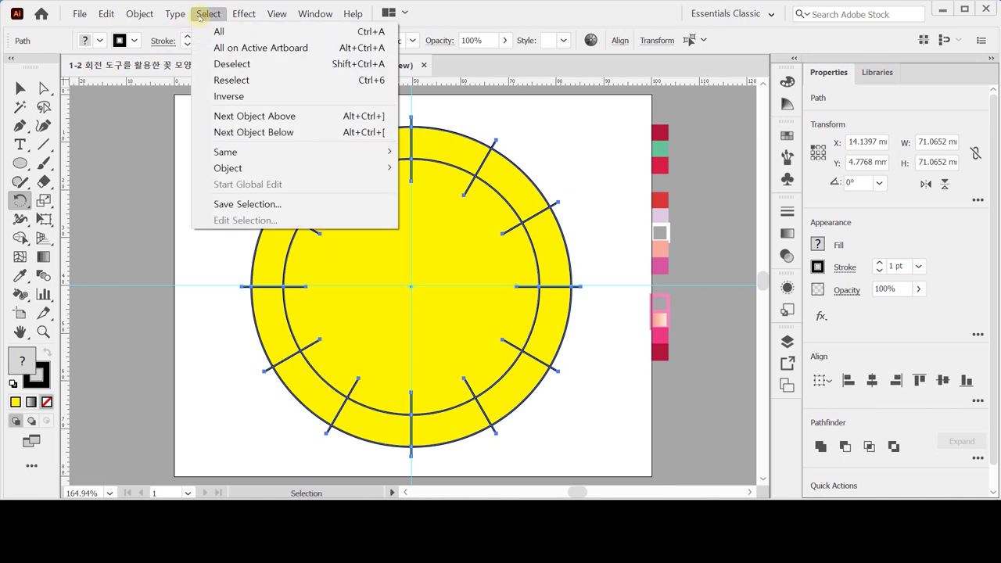
left_click(201, 14)
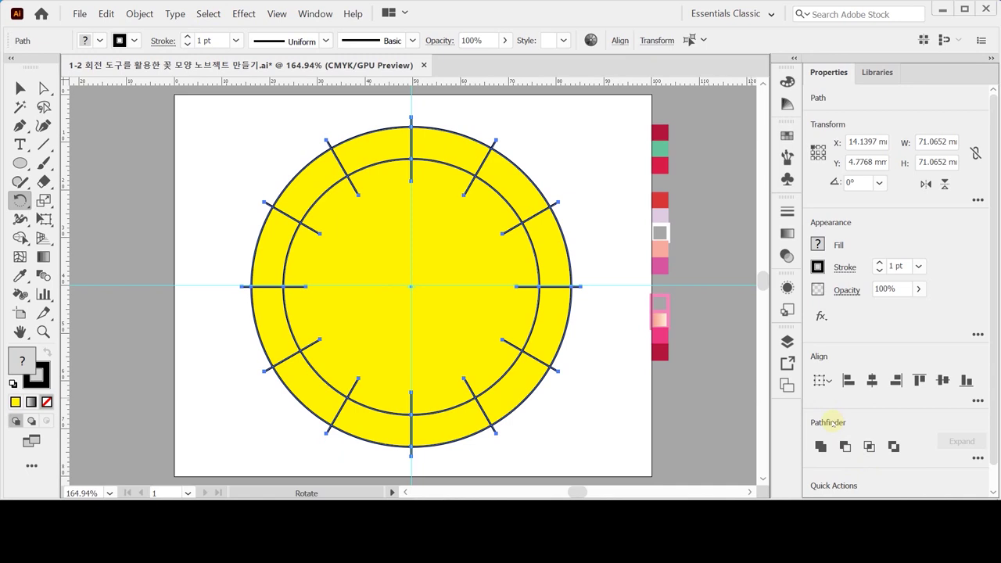
Apply Pathfinder Divide to the selected circles and short lines and dismiss the alert
left_click(978, 459)
left_click(978, 459)
left_click(977, 458)
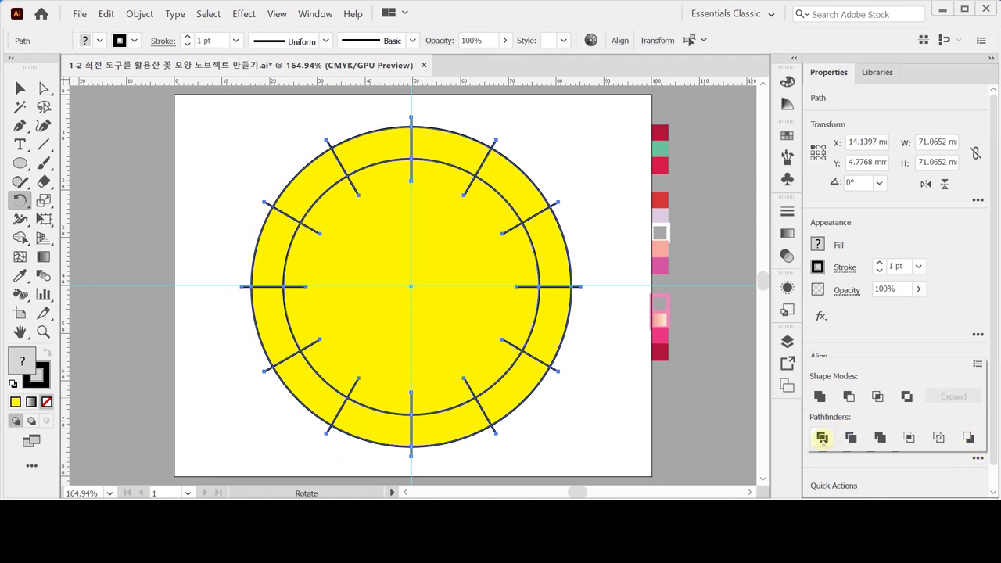
left_click(822, 438)
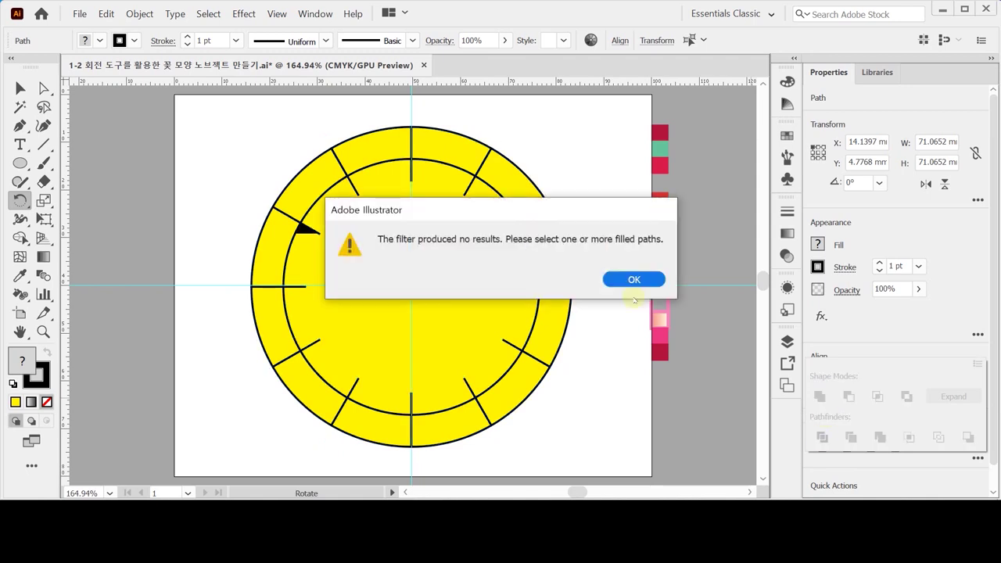
left_click(634, 280)
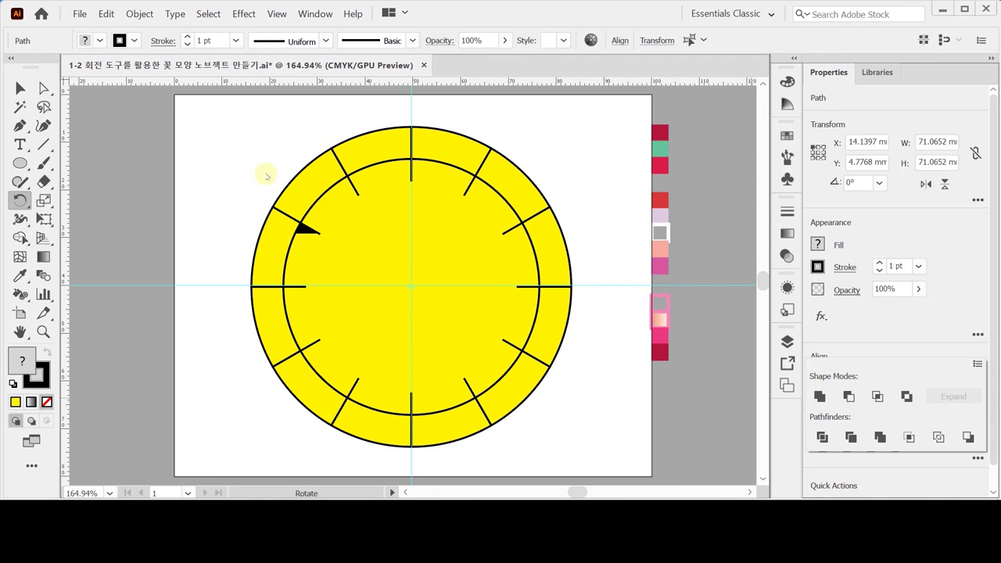
Check the divided artwork in Outline view, return to the preview display and save the document
left_click(240, 142)
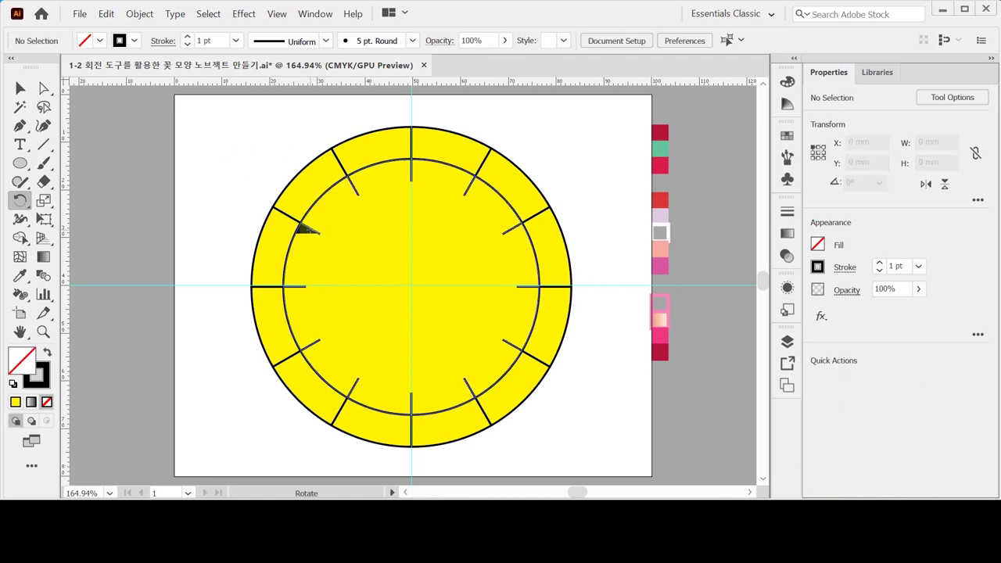
key("ctrl+y")
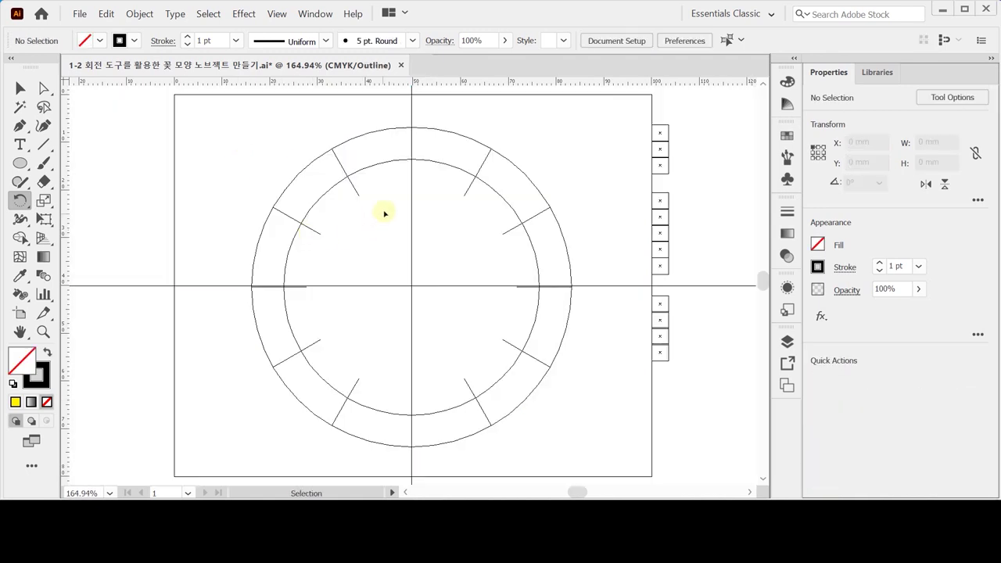
key("ctrl+y")
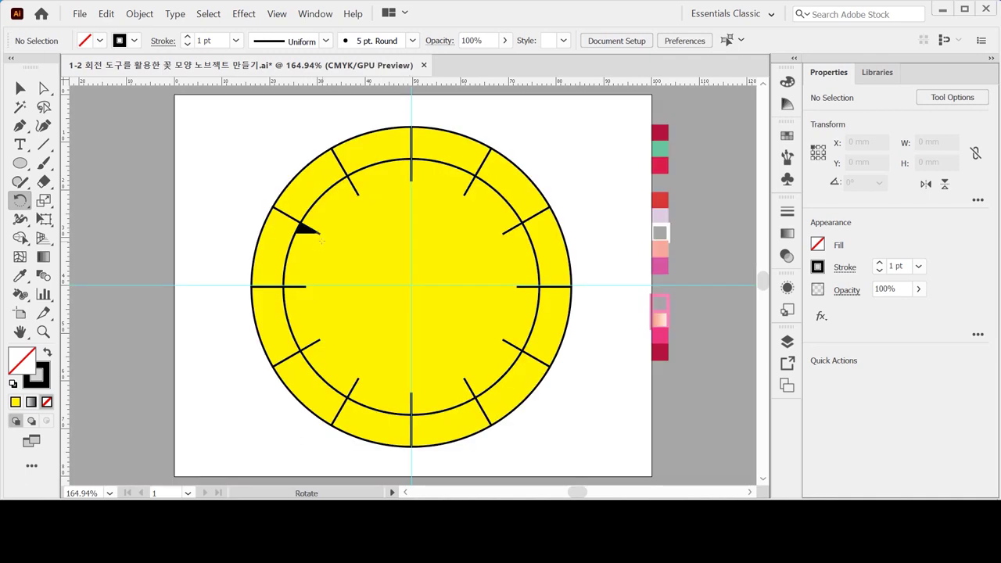
key("ctrl")
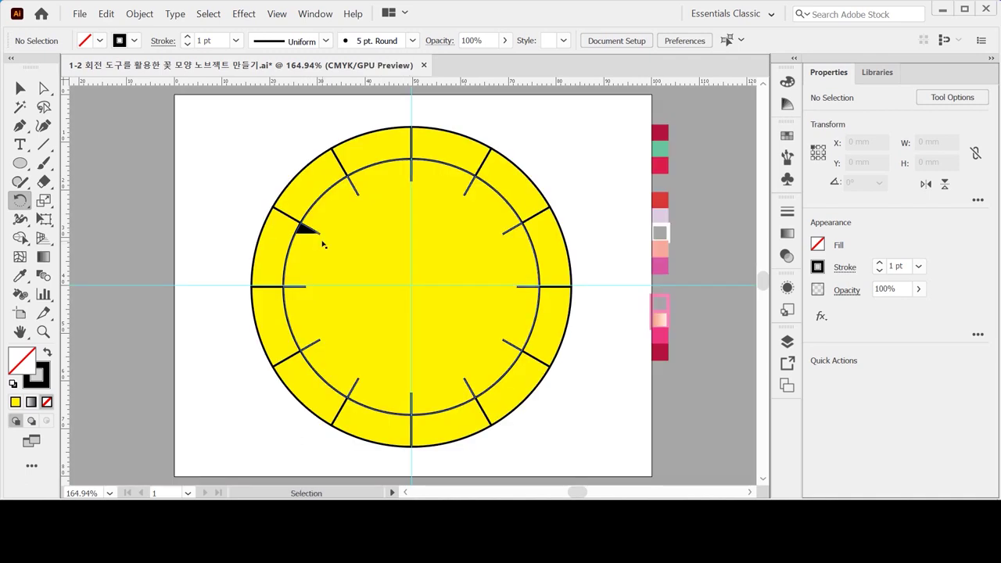
key("ctrl+s")
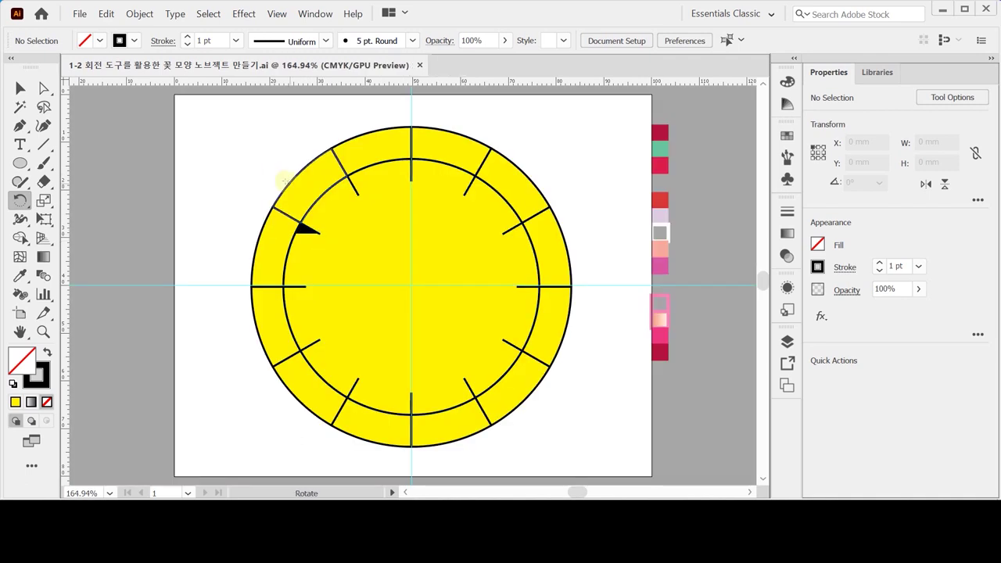
Enter isolation mode on the divided group and return to the full artwork
key("v")
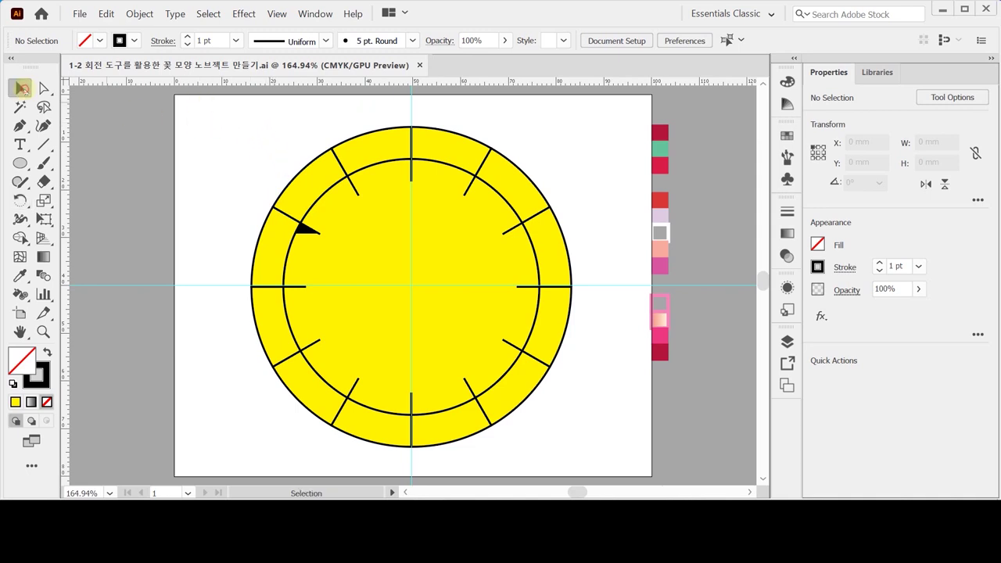
left_click(404, 248)
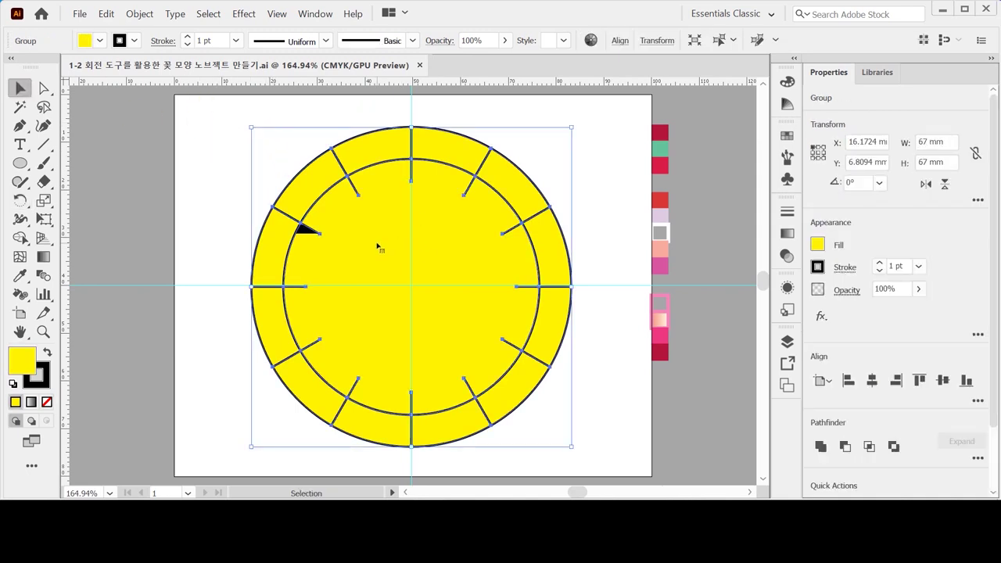
left_click(245, 174)
left_click(273, 161)
left_click(257, 152)
left_click(379, 230)
left_click(372, 260)
double_click(372, 261)
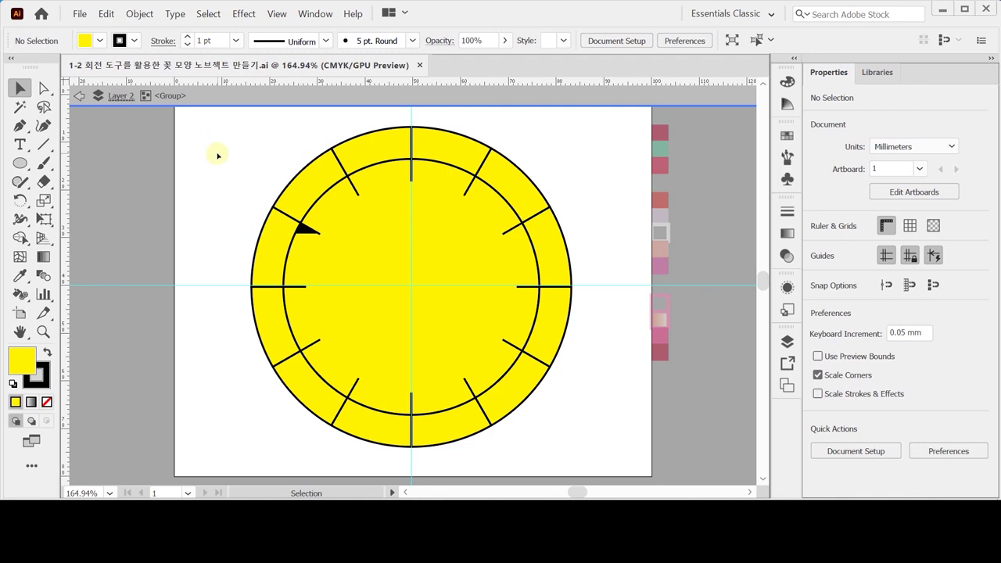
double_click(208, 179)
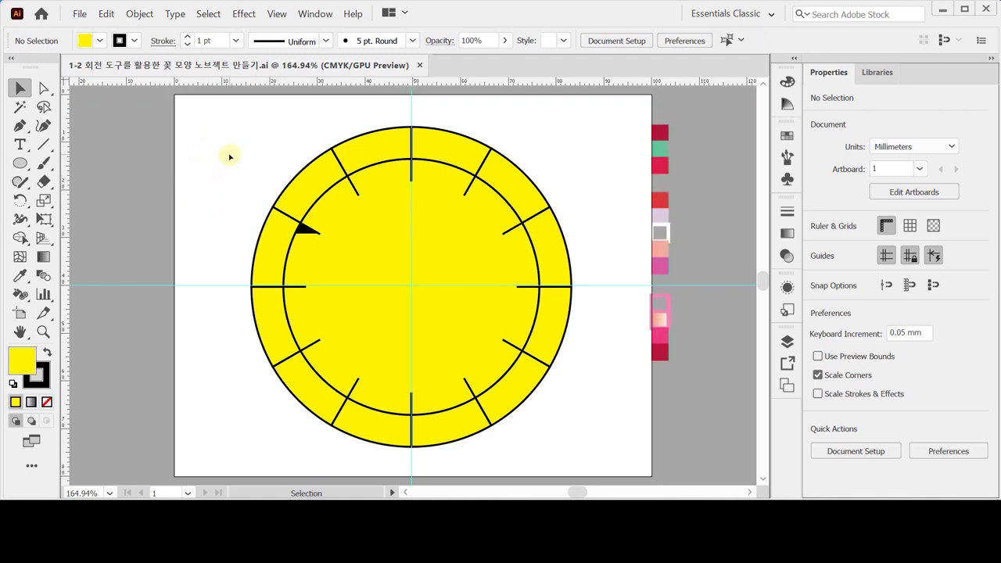
Isolate the divided group and apply Pathfinder Unite to its central piece to remove the inner line stubs and black wedge
double_click(397, 252)
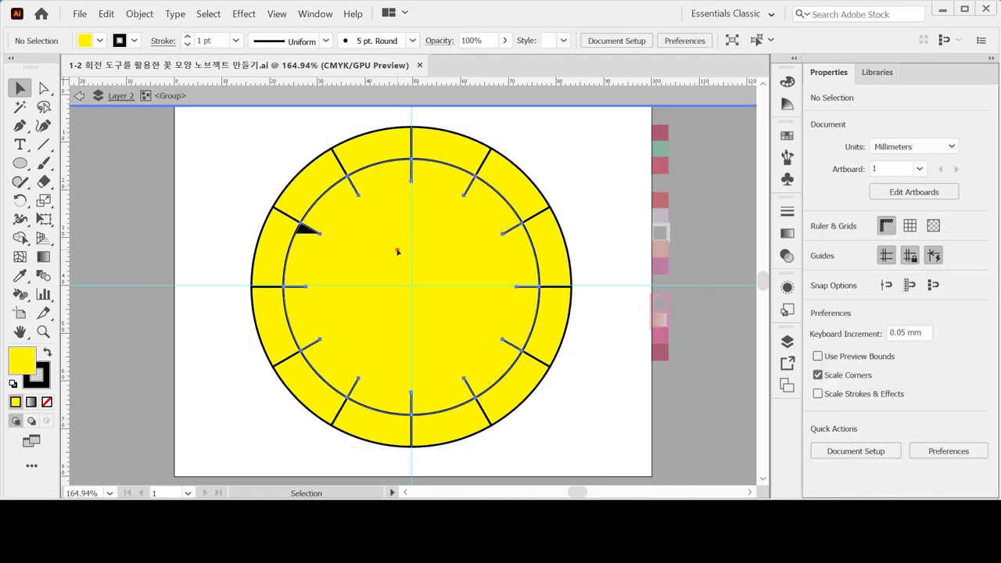
left_click(397, 252)
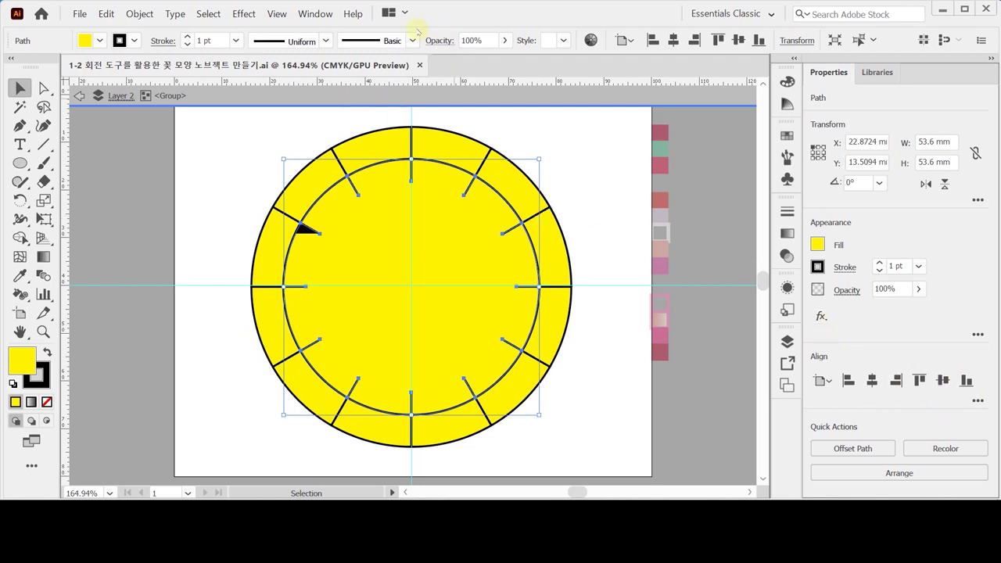
left_click(312, 14)
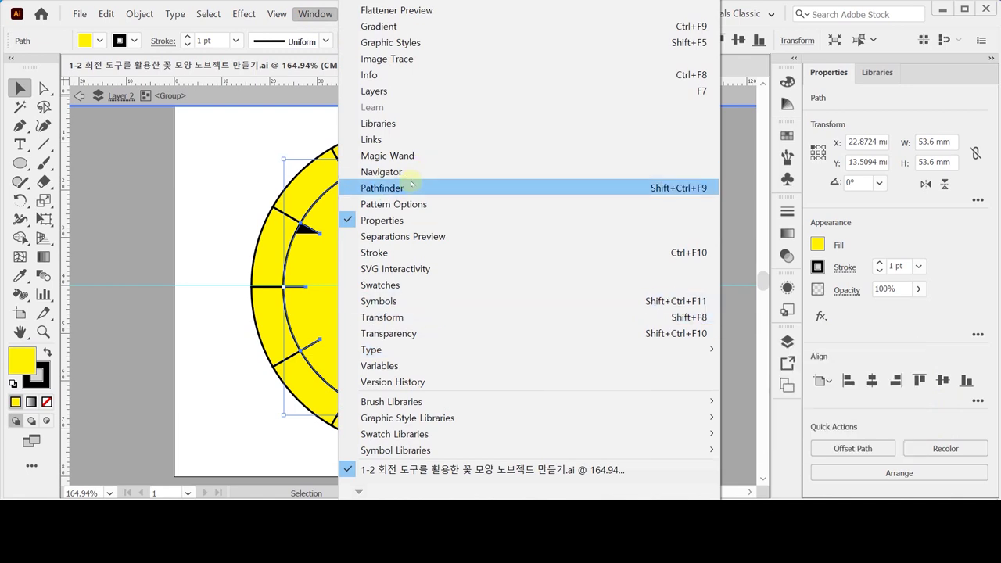
left_click(383, 187)
left_click_drag(655, 28, 653, 92)
left_click(583, 148)
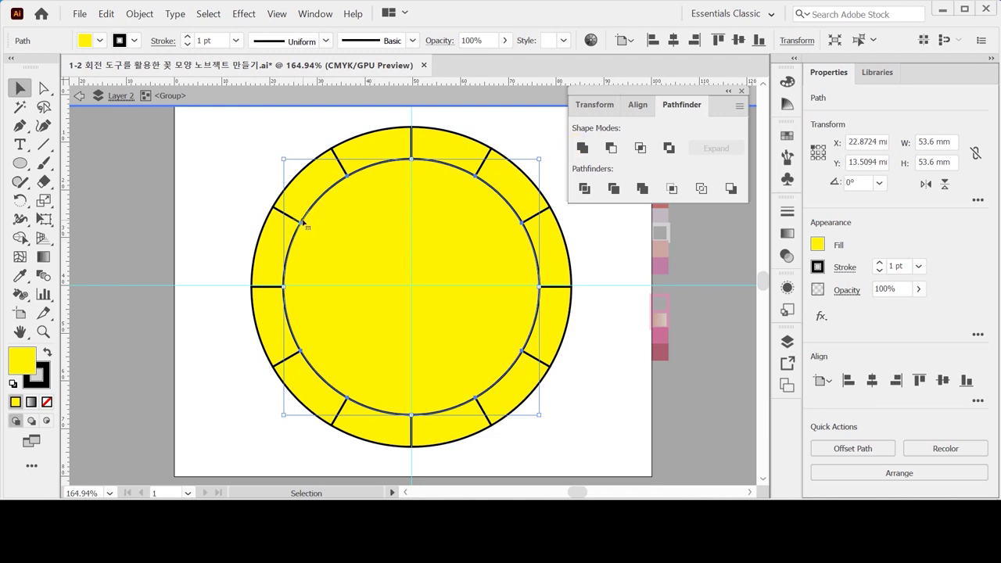
Fill the central circle with the dark red swatch colour (C10 M100 Y70 K20) and no stroke using the Eyedropper
key("ctrl+y")
key("ctrl+y")
left_click_drag(613, 91, 620, 267)
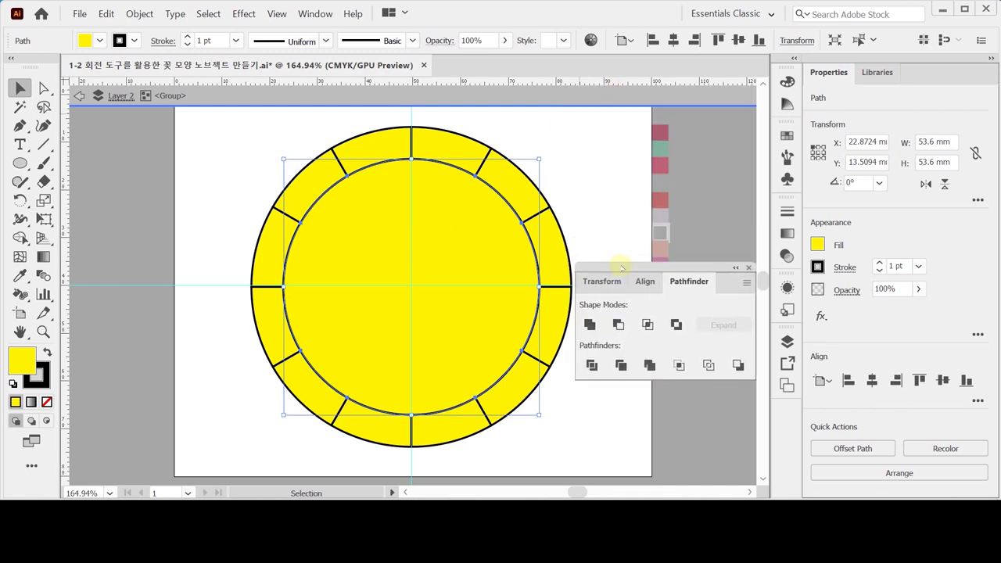
key("i")
left_click(660, 131)
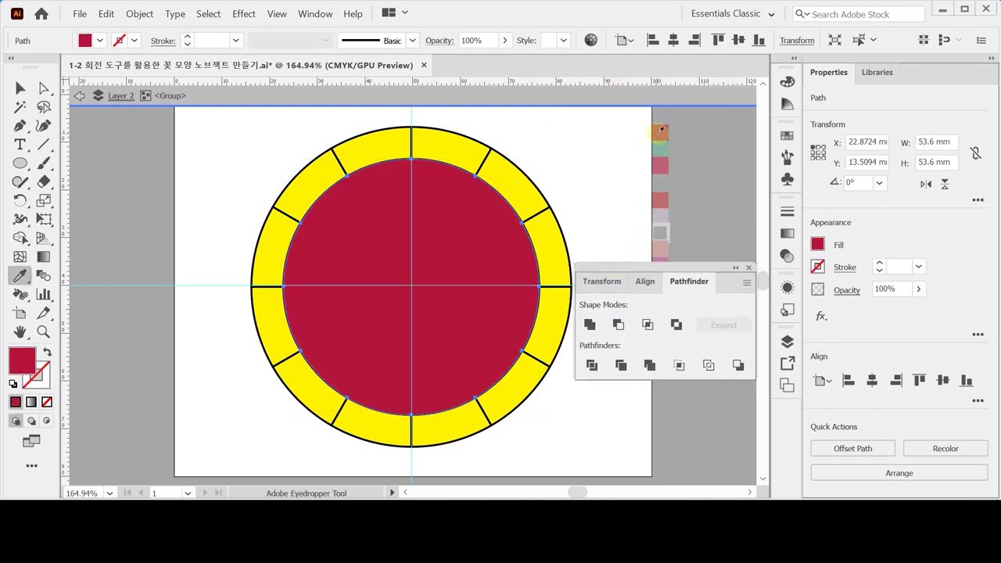
Show the full CMYK sliders, examine the central circle's fill values and deselect the circle
left_click(788, 82)
left_click(788, 81)
left_click_drag(787, 81, 614, 69)
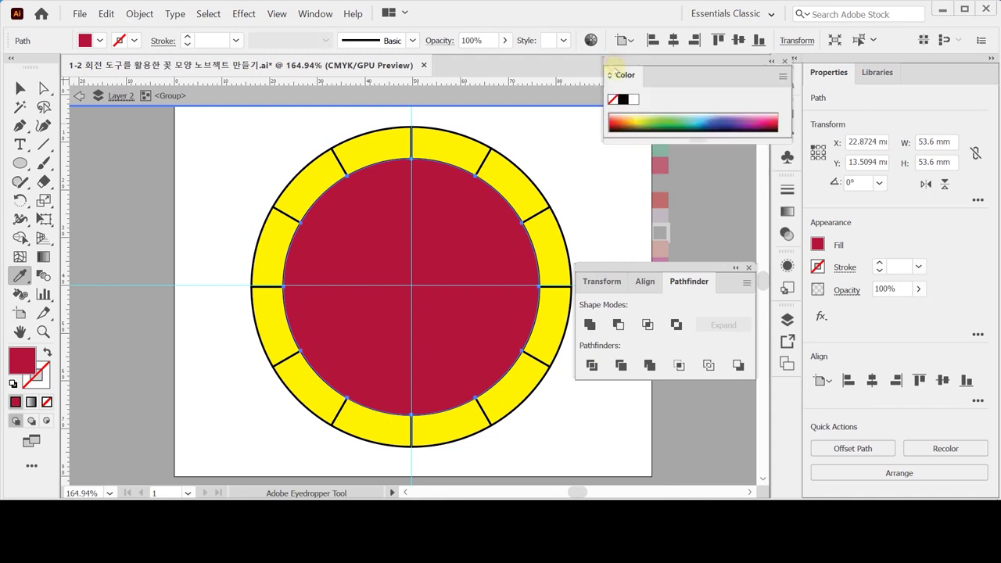
left_click(615, 72)
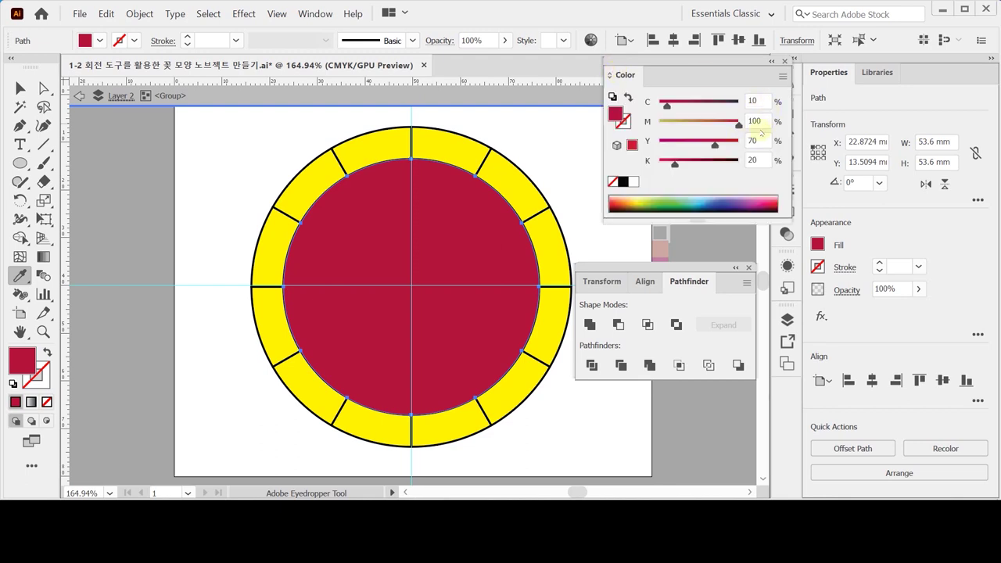
left_click(763, 123)
left_click(760, 161)
left_click(763, 102)
key("Tab")
key("Tab")
key("Tab")
key("shift+Tab")
key("shift+Tab")
key("v")
left_click(279, 142)
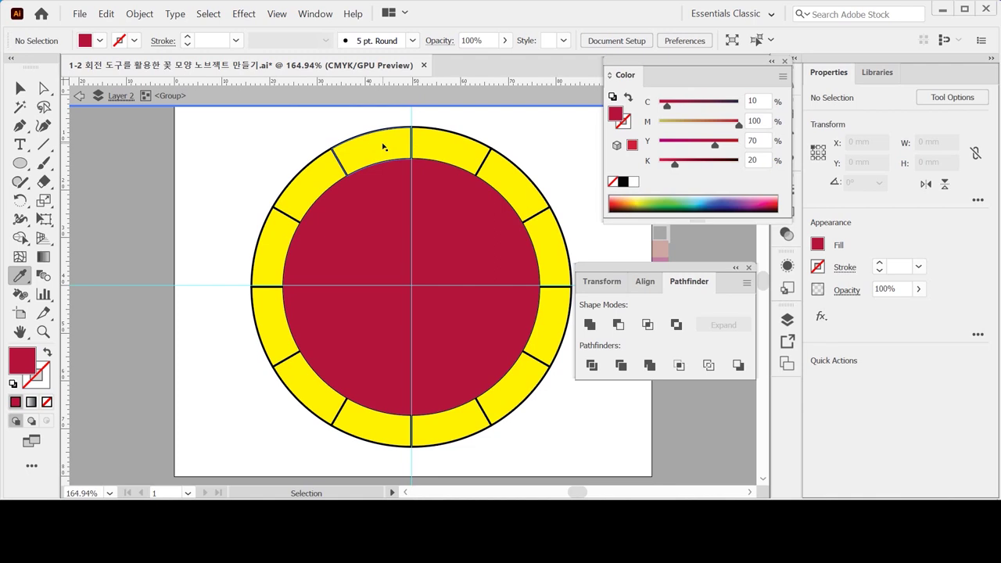
Select six alternating ring segments and fill them with the green swatch colour (C60 M0 Y50 K0) without a stroke
left_click(384, 146)
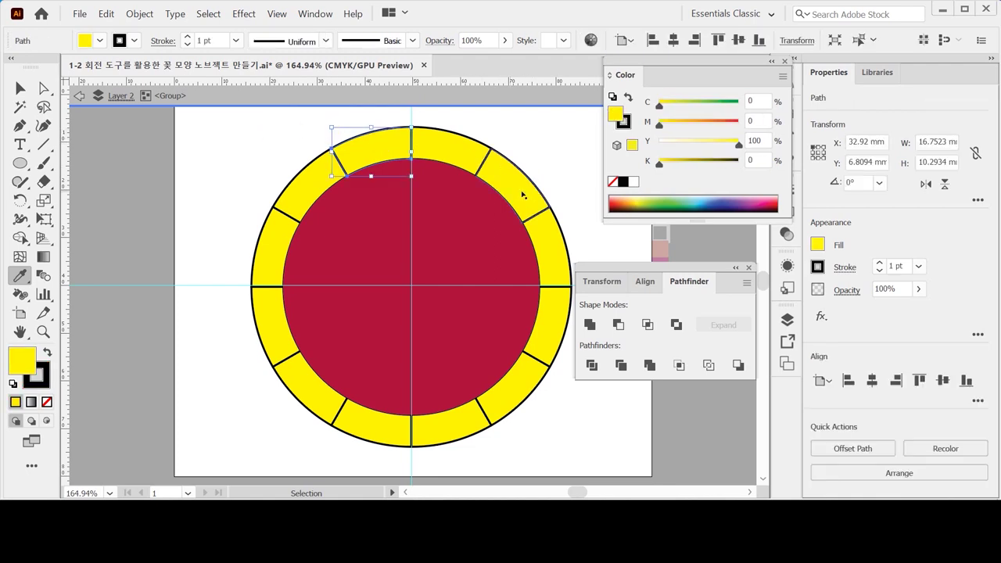
key("ctrl")
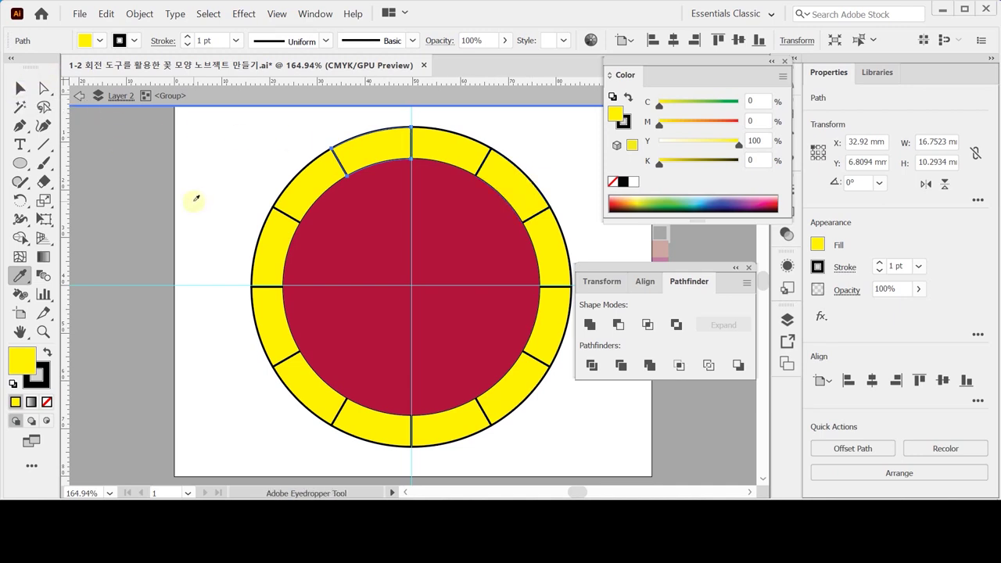
left_click(391, 179, "ctrl")
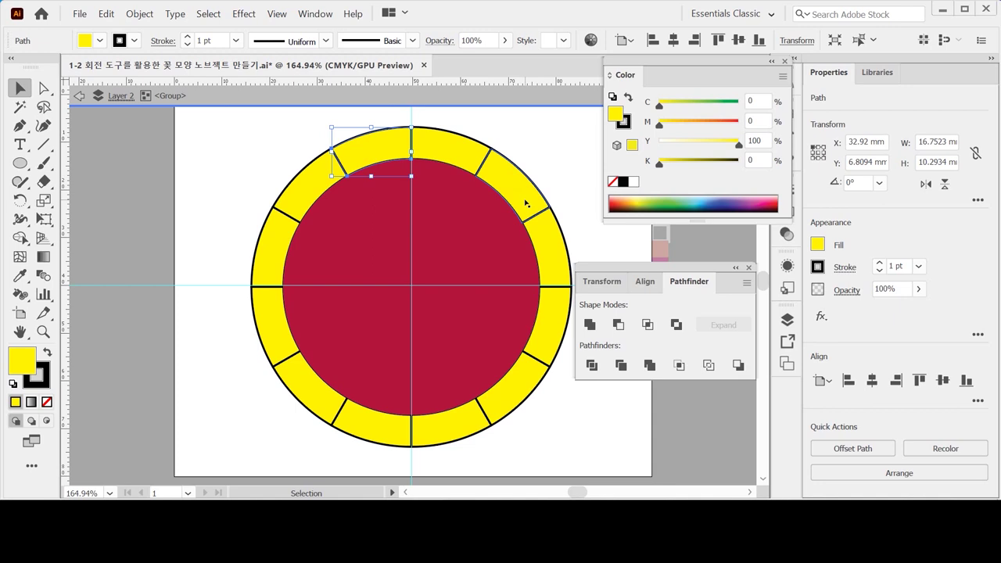
left_click(525, 202, "shift")
left_click(559, 328, "shift")
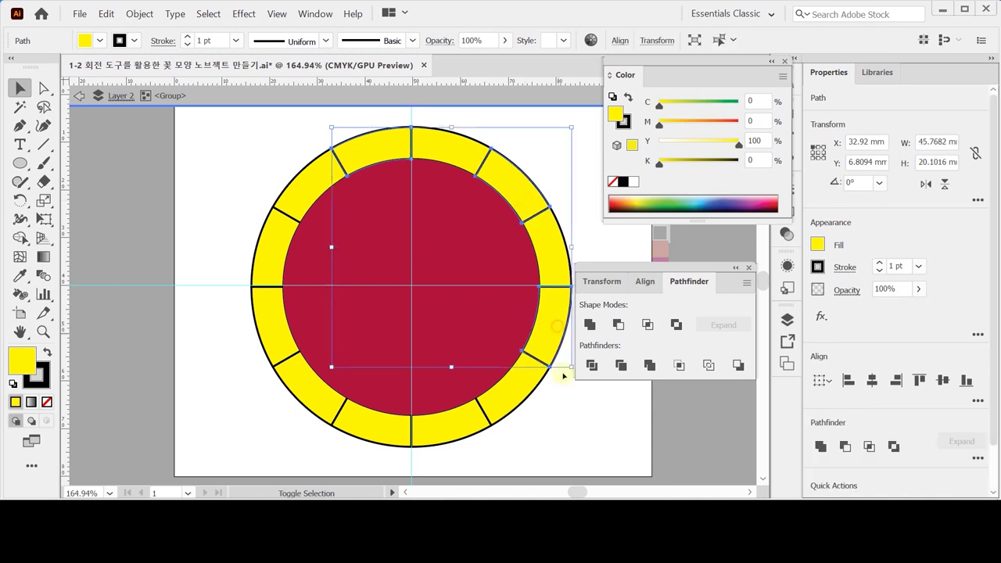
left_click(449, 431, "shift")
left_click(335, 424, "shift")
left_click(299, 382, "shift")
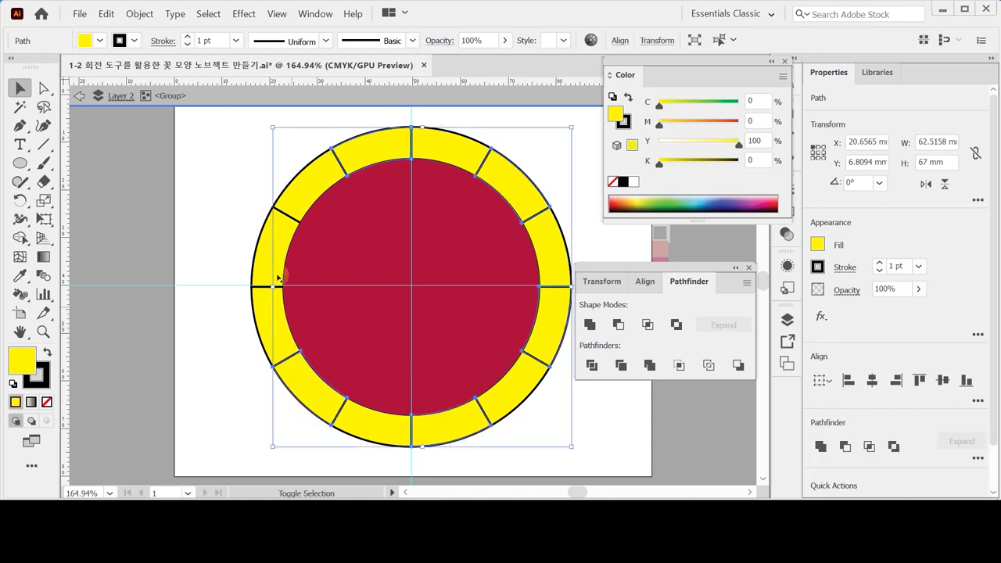
left_click(268, 239, "shift")
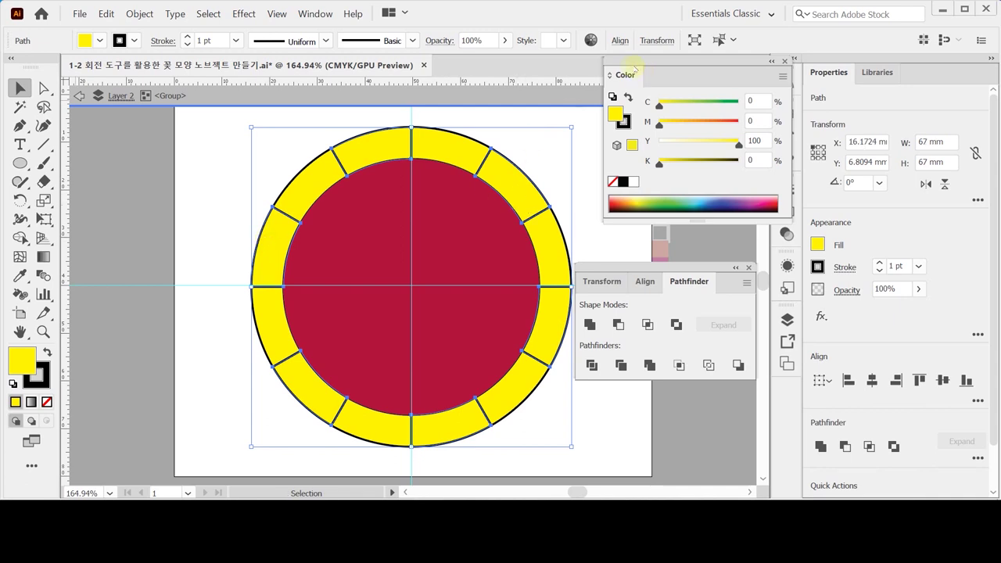
left_click(626, 75)
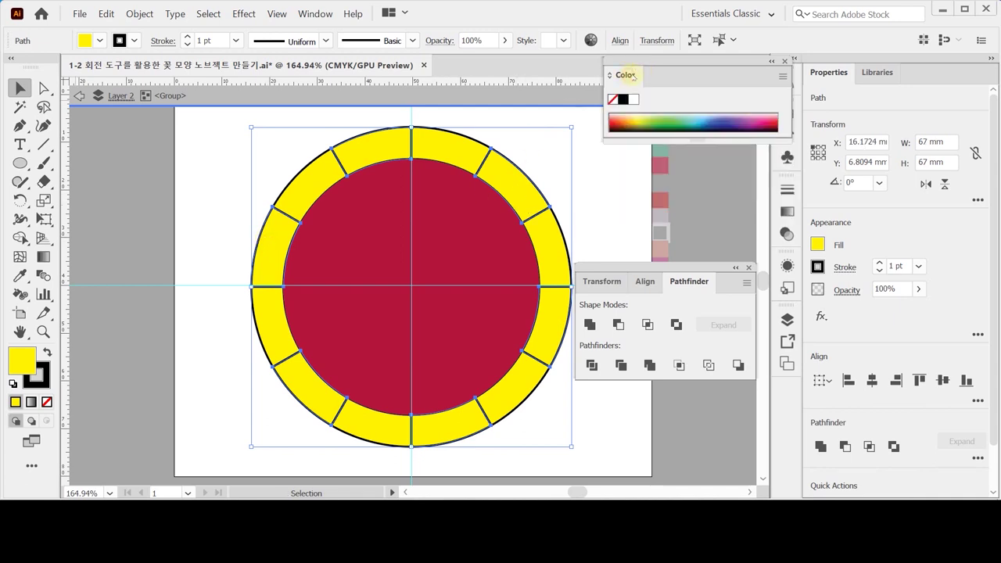
key("i")
left_click(662, 156)
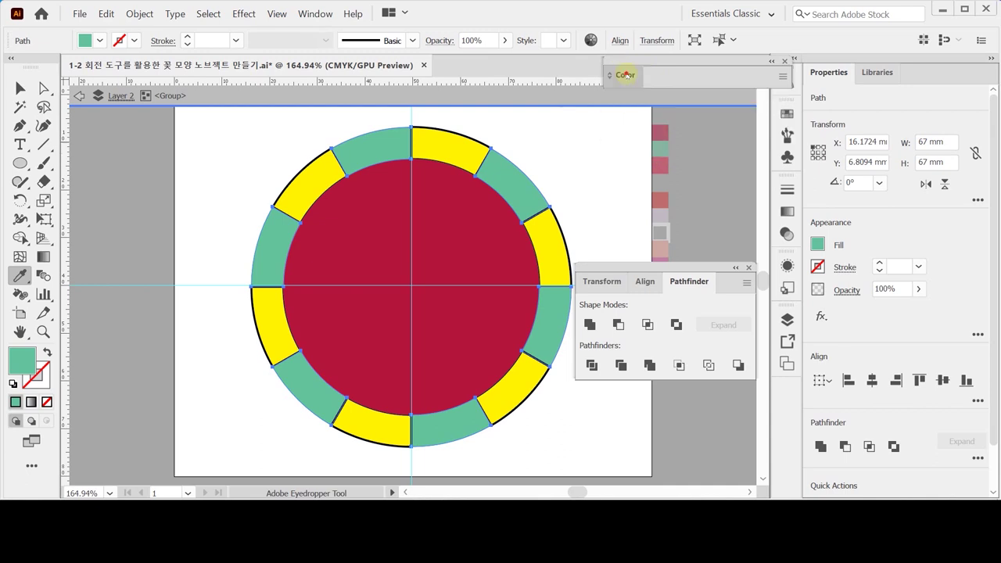
left_click(626, 74)
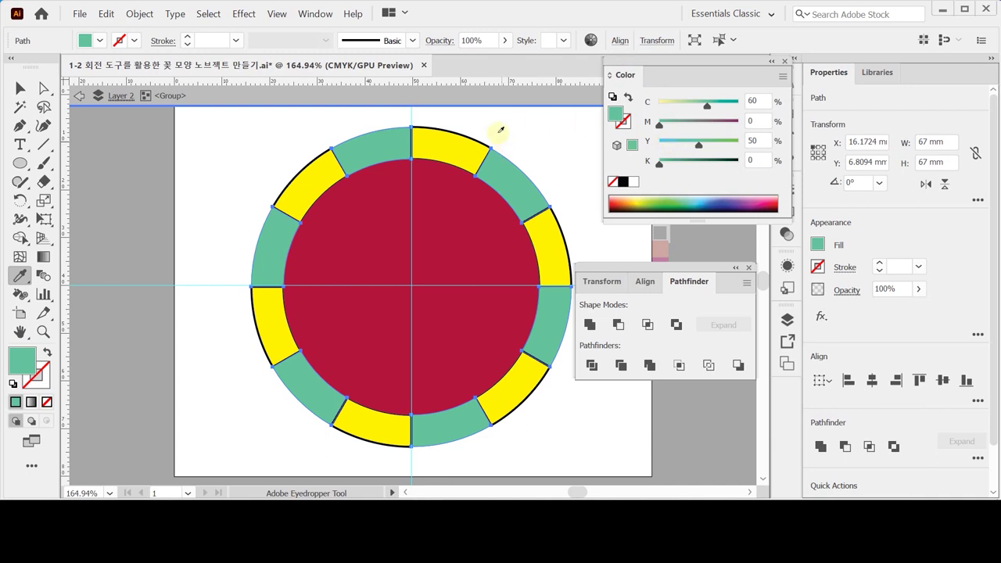
Select all yellow segments by same Fill & Stroke and apply the bright red swatch colour (C10 M100 Y70 K0) without a stroke
left_click(243, 129, "ctrl")
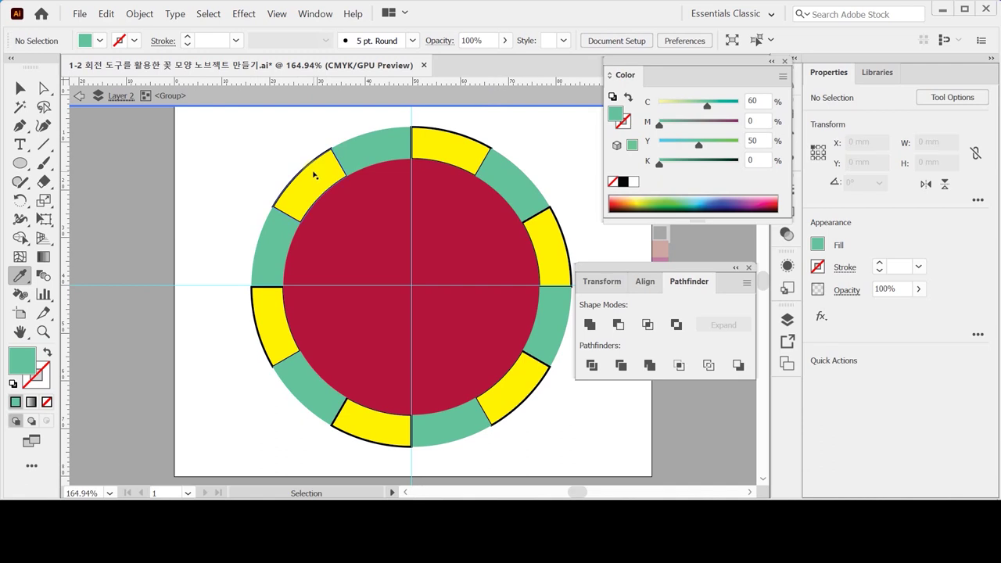
left_click(314, 175, "ctrl")
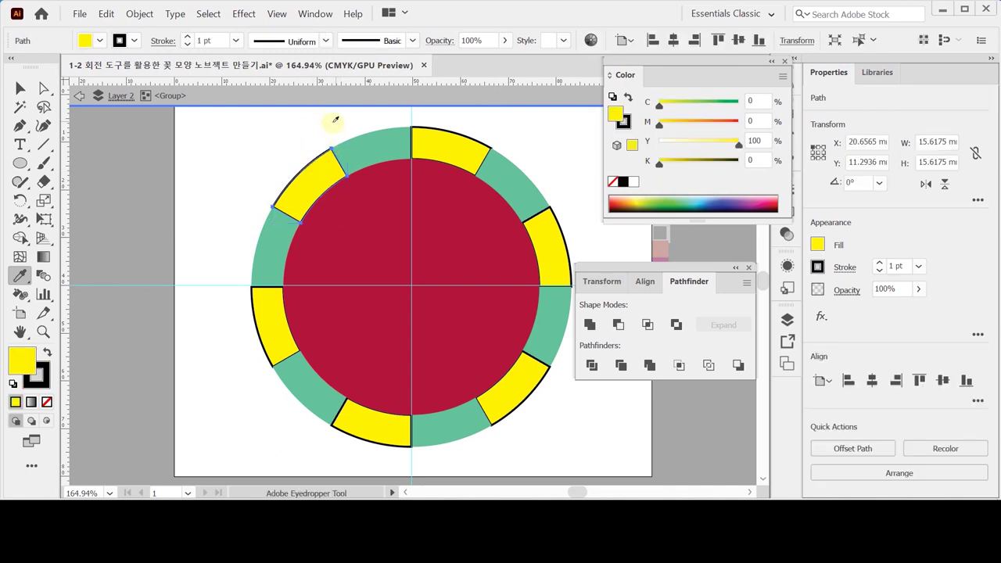
left_click(209, 14)
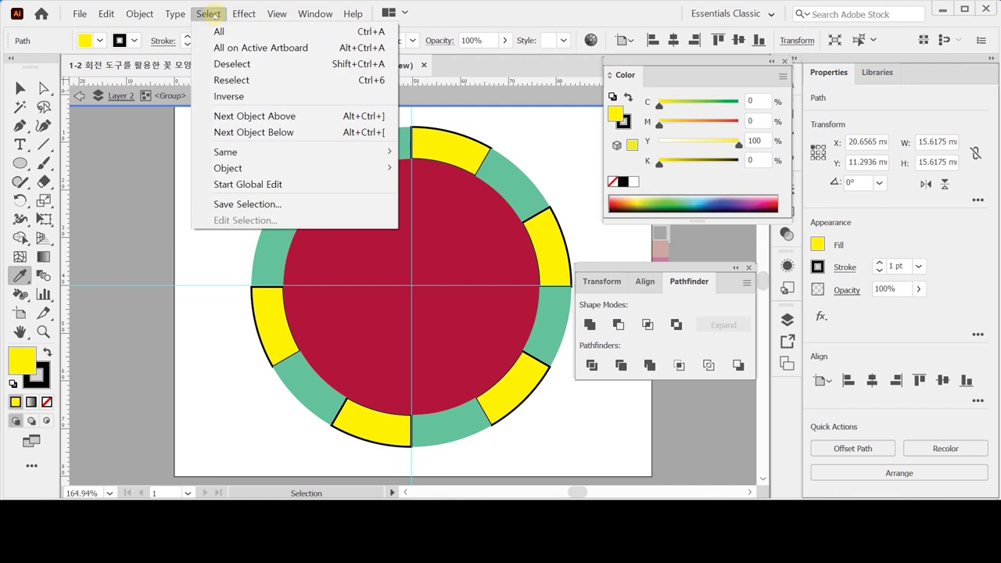
left_click(208, 14)
key("ctrl")
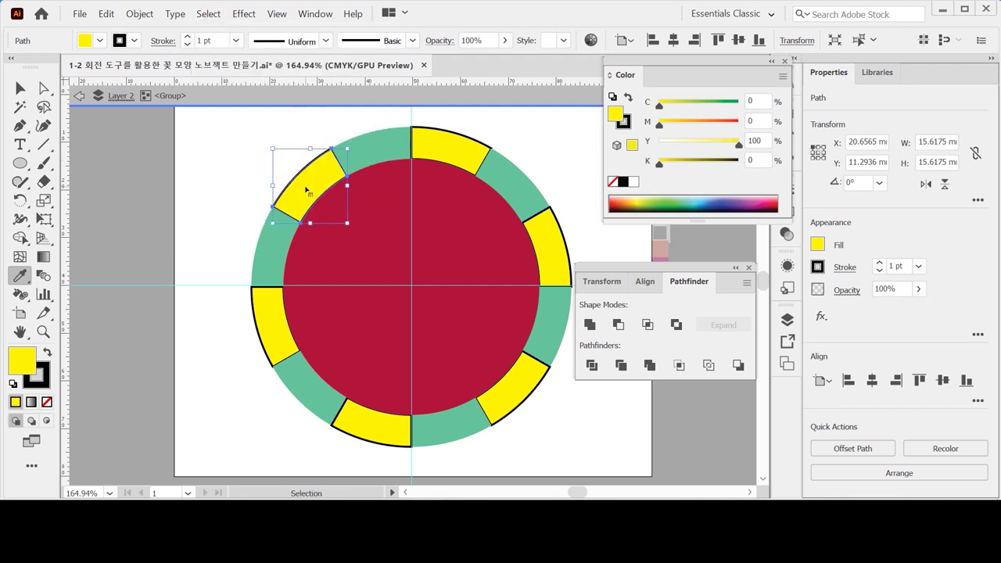
left_click(208, 14)
mouse_move(243, 153)
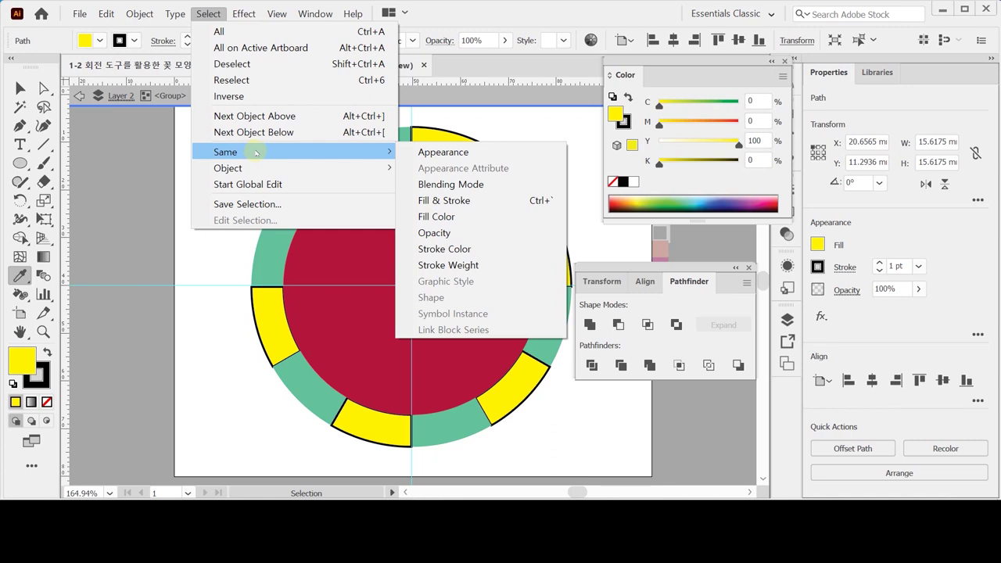
left_click(455, 201)
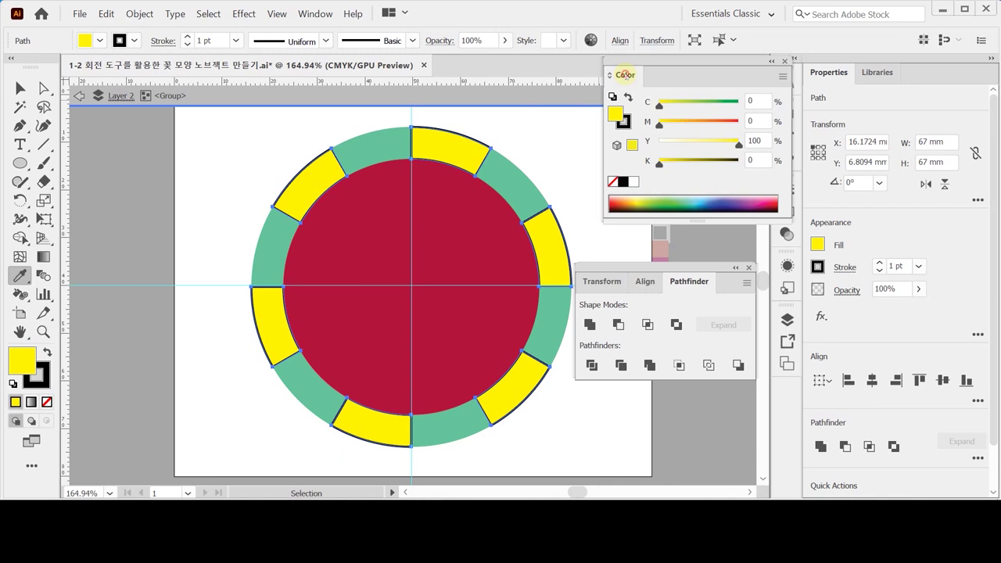
left_click(624, 75)
left_click(661, 165)
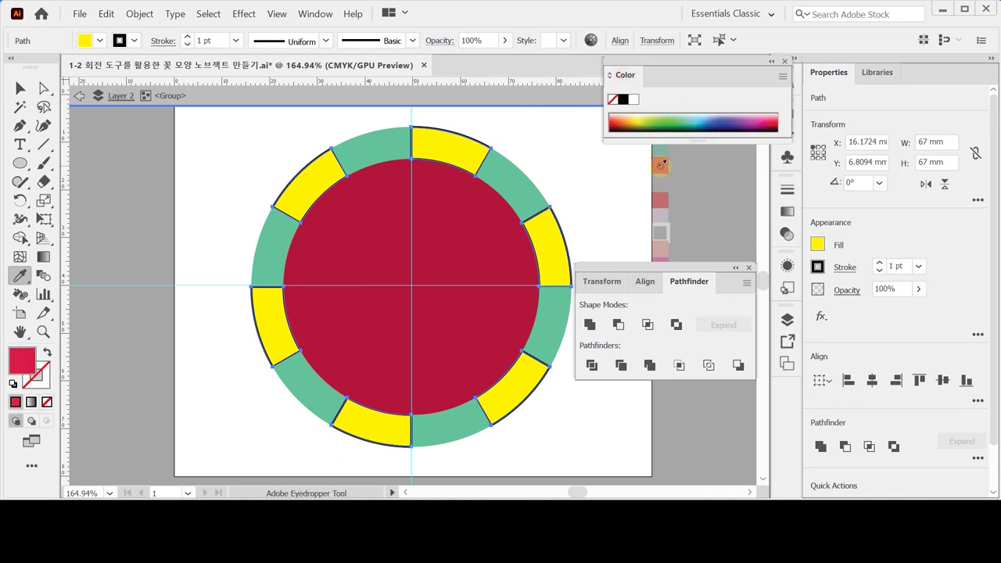
left_click(619, 74)
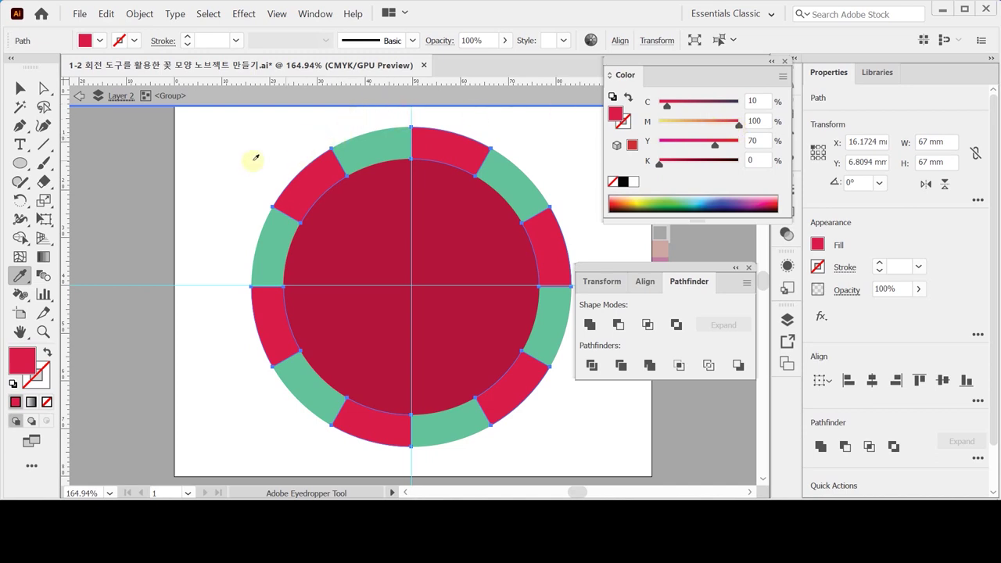
Exit isolation mode on the ring group and save the document
key("ctrl")
key("Escape")
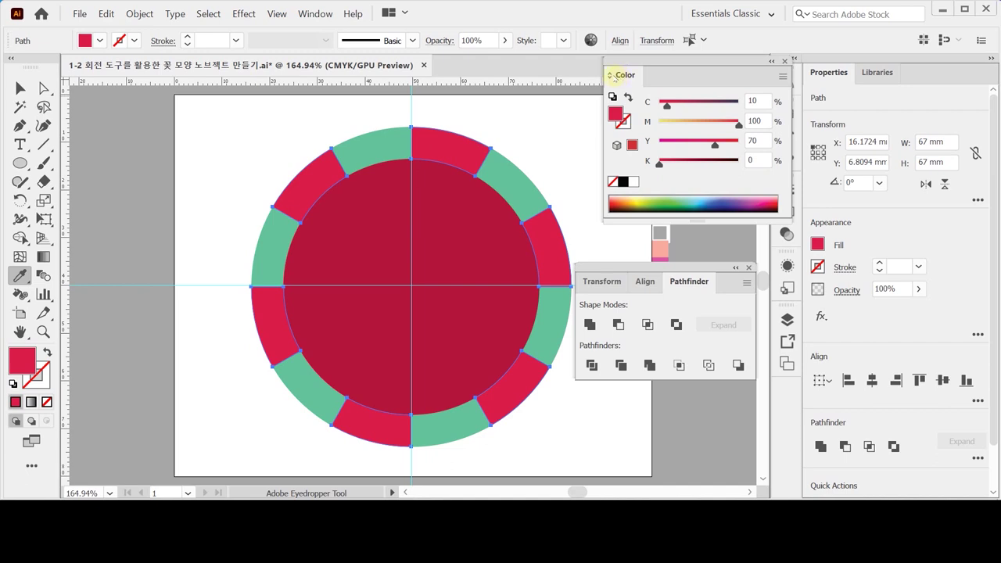
key("ctrl+s")
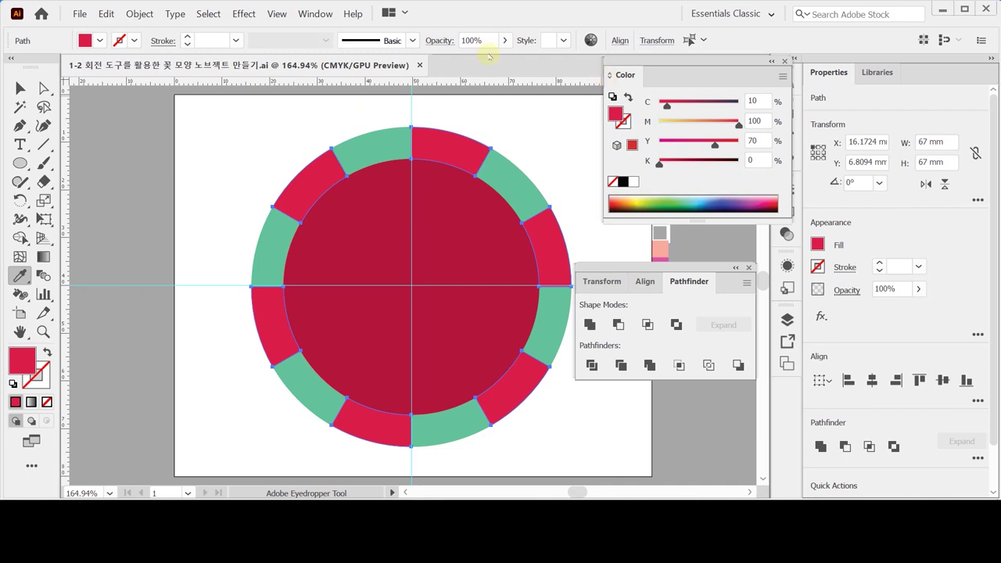
Create a 13 × 13 mm circle with the Ellipse tool at the artboard's upper-left area, outside the ring
left_click(20, 163)
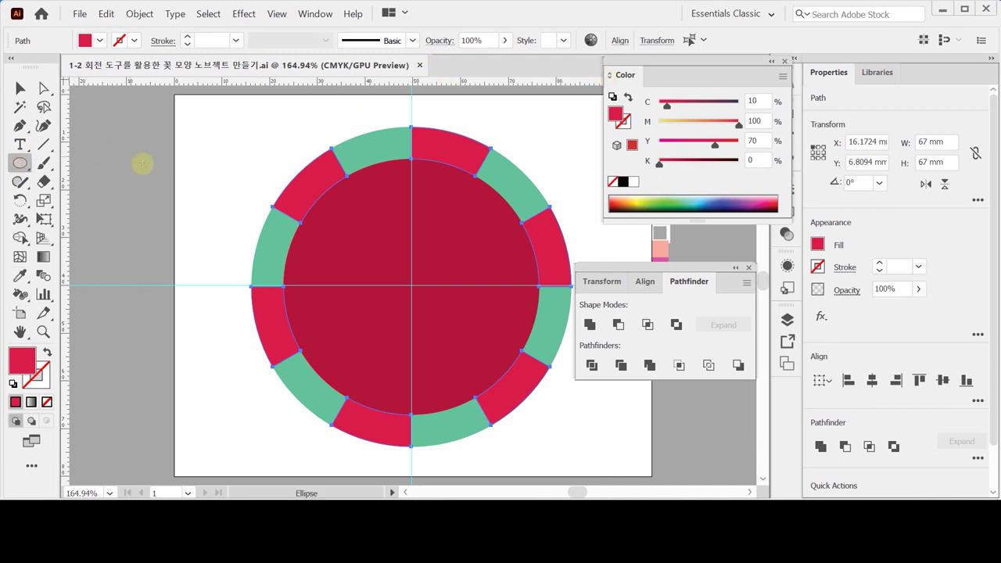
key("ctrl+shift+a")
key("ctrl+equal")
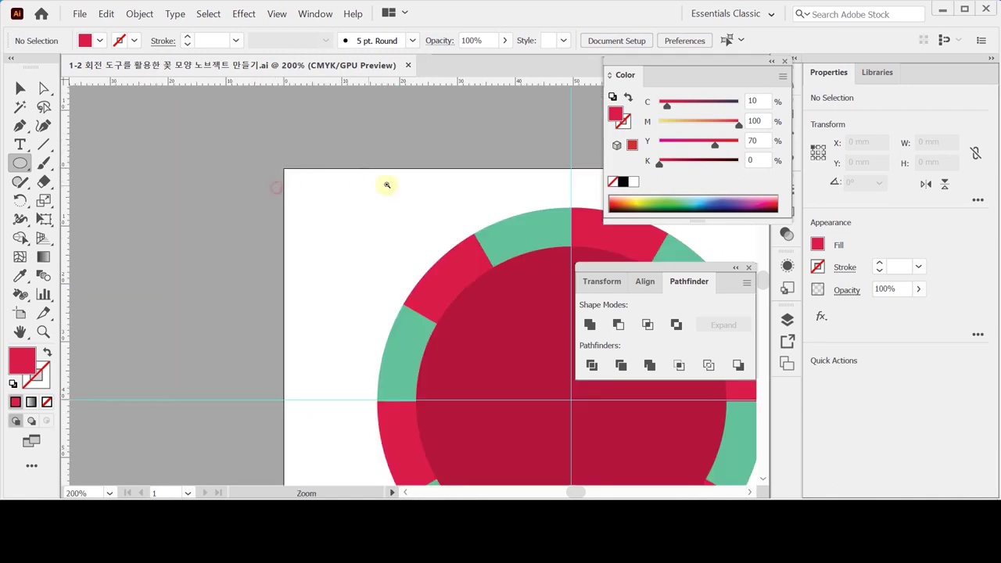
left_click_drag(386, 183, 326, 233)
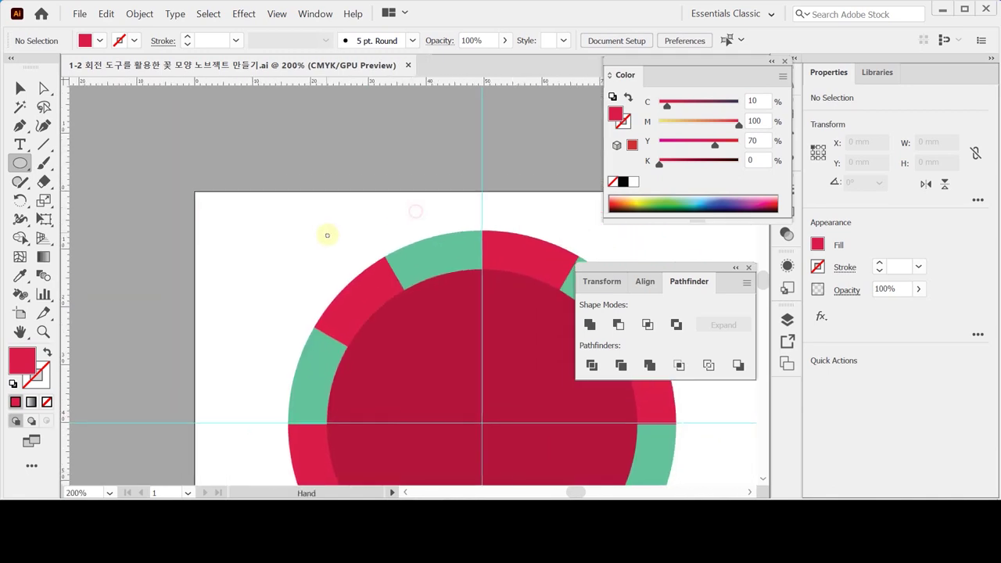
left_click(251, 228)
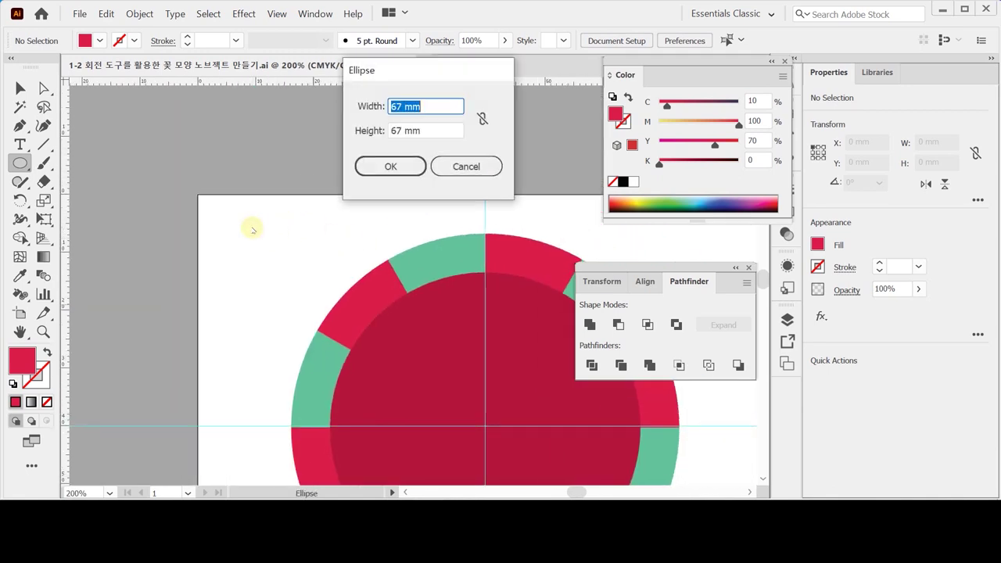
type("13")
key("Tab")
type("13")
left_click(389, 166)
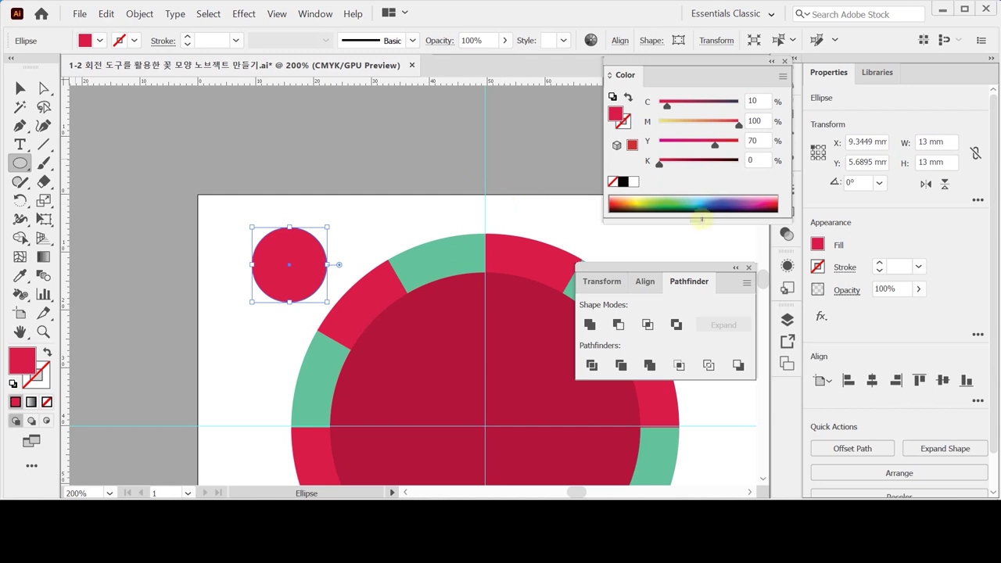
Fill the 13 mm circle with the orange-red swatch colour (C0 M90 Y80 K10) and collapse the Pathfinder options
left_click(627, 76)
scroll(516, 174, "right", 4)
scroll(538, 138, "down", 2)
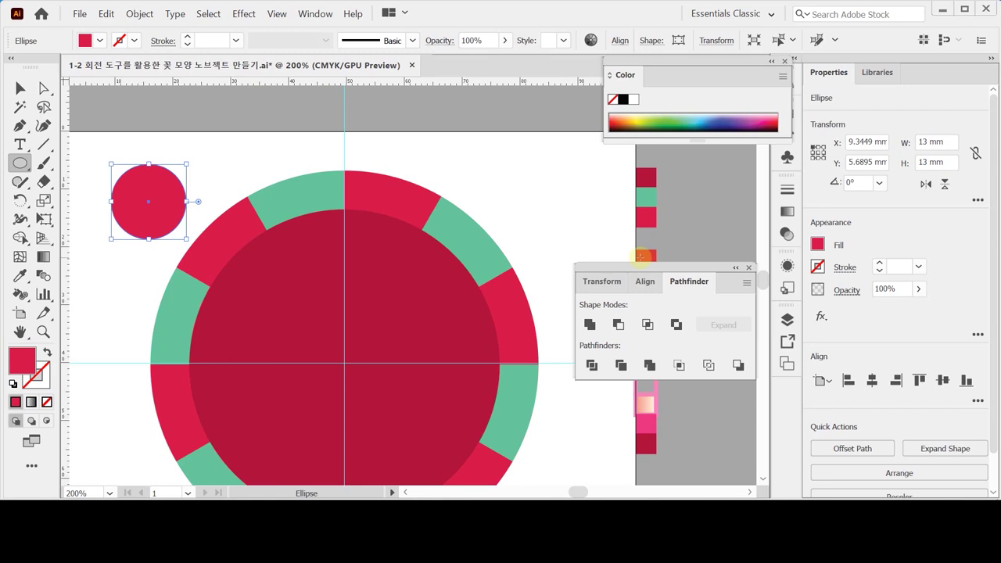
key("i")
left_click(643, 256)
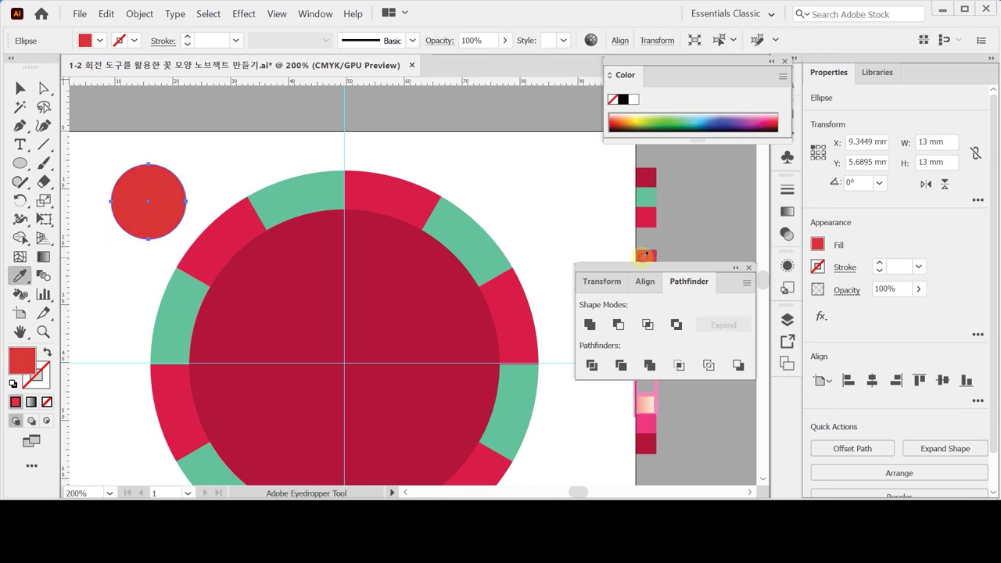
left_click(681, 283)
left_click_drag(681, 283, 690, 368)
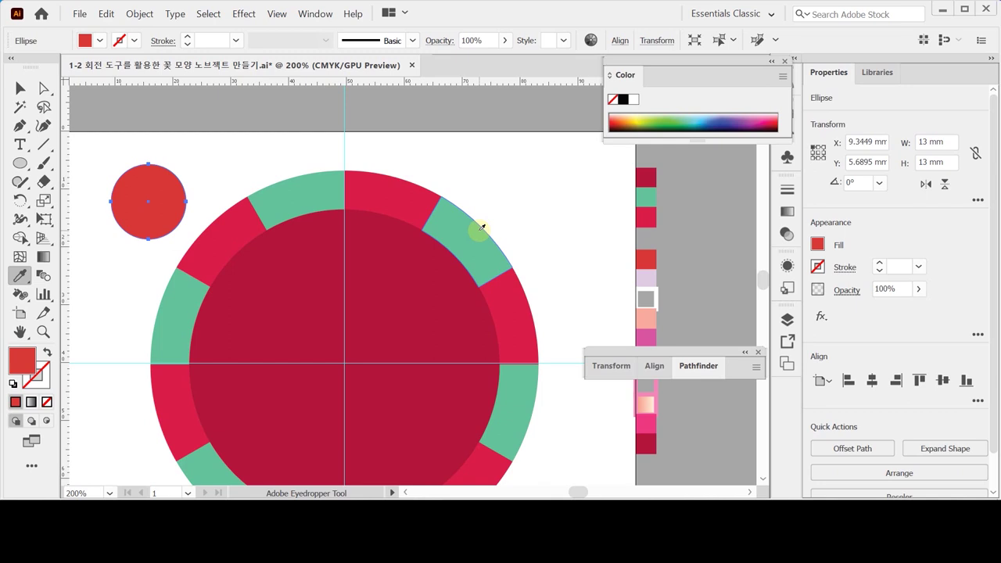
Give the 13 mm circle a 1 pt black stroke (K100)
key("ctrl")
left_click(624, 75)
left_click(624, 75)
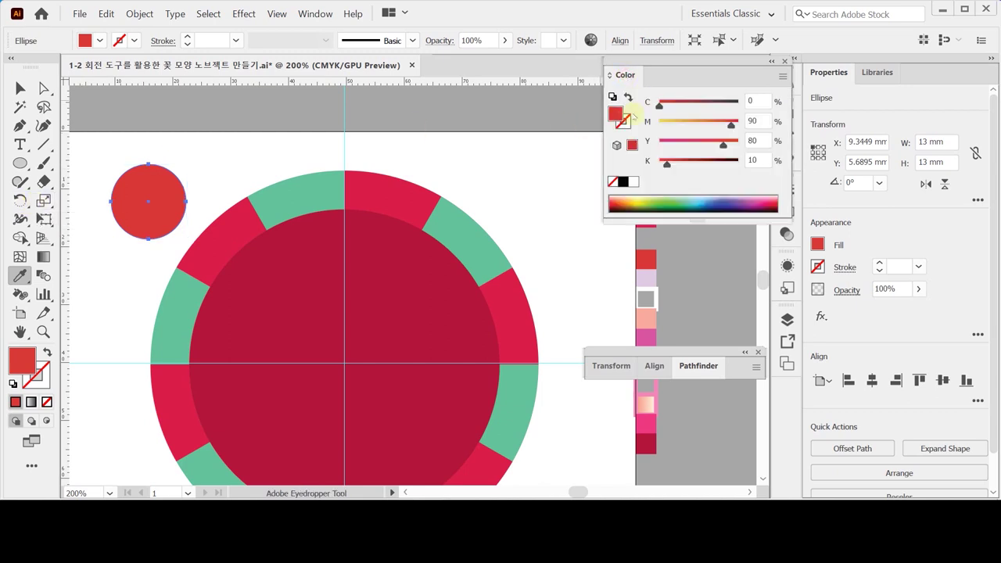
left_click(624, 122)
left_click(622, 181)
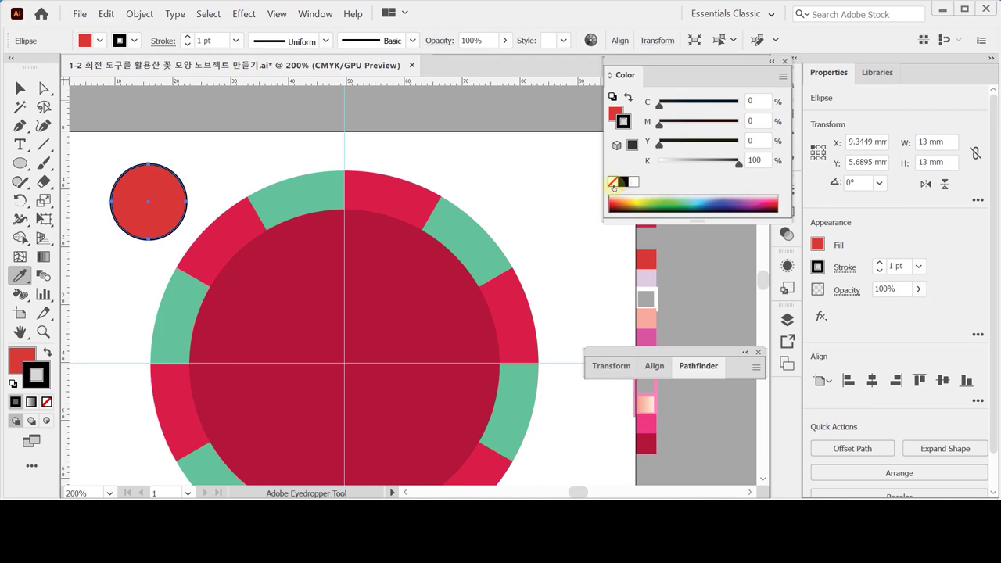
key("ctrl")
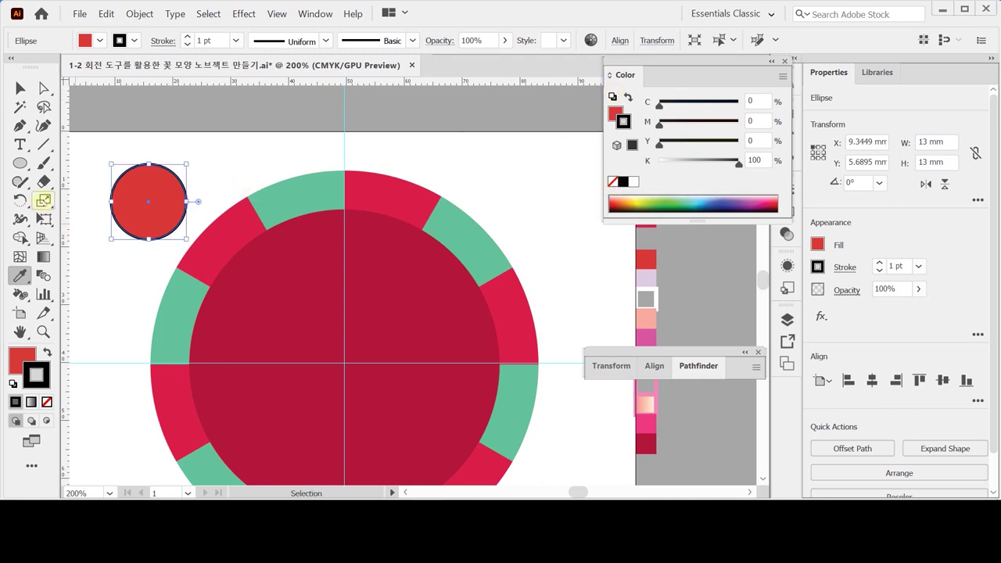
Create a copy of the 13 mm circle scaled uniformly to 60%, and repeat the transformation for a third concentric circle
double_click(43, 200)
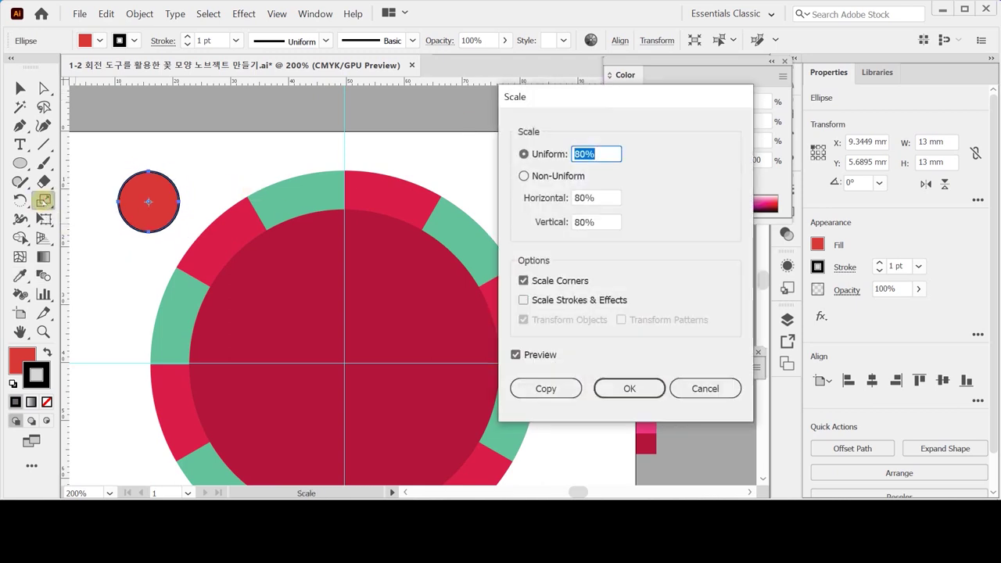
type("60")
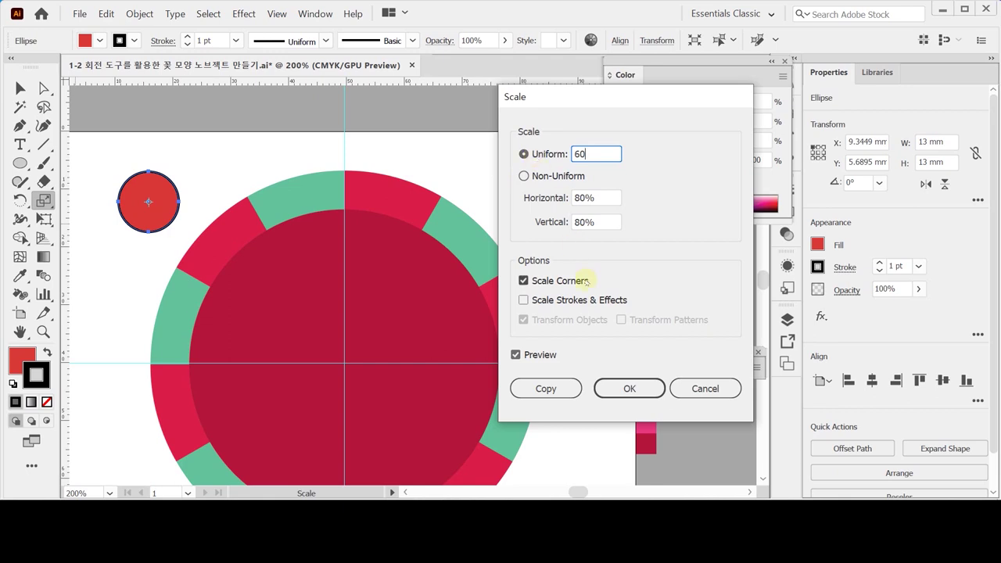
left_click(545, 388)
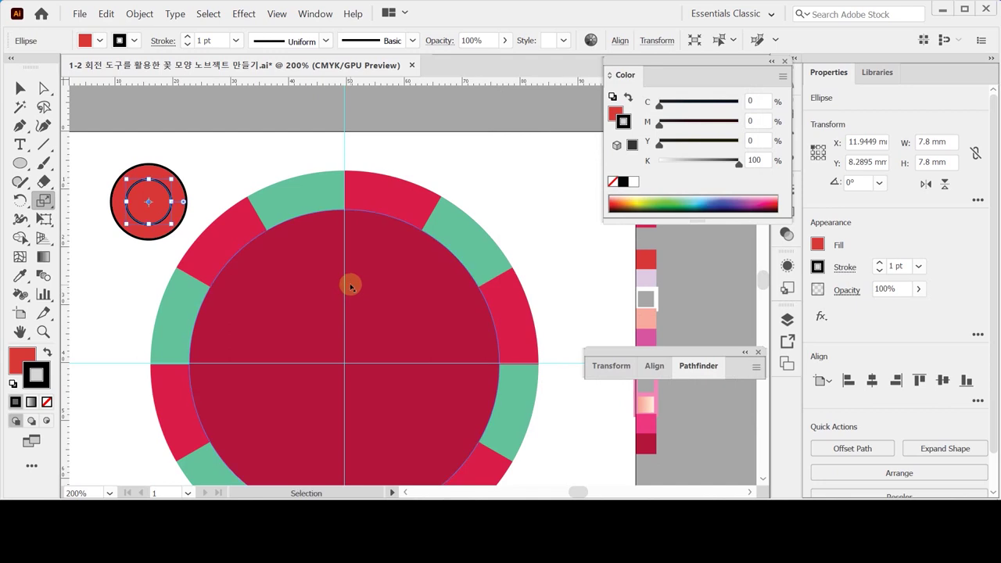
key("ctrl+d")
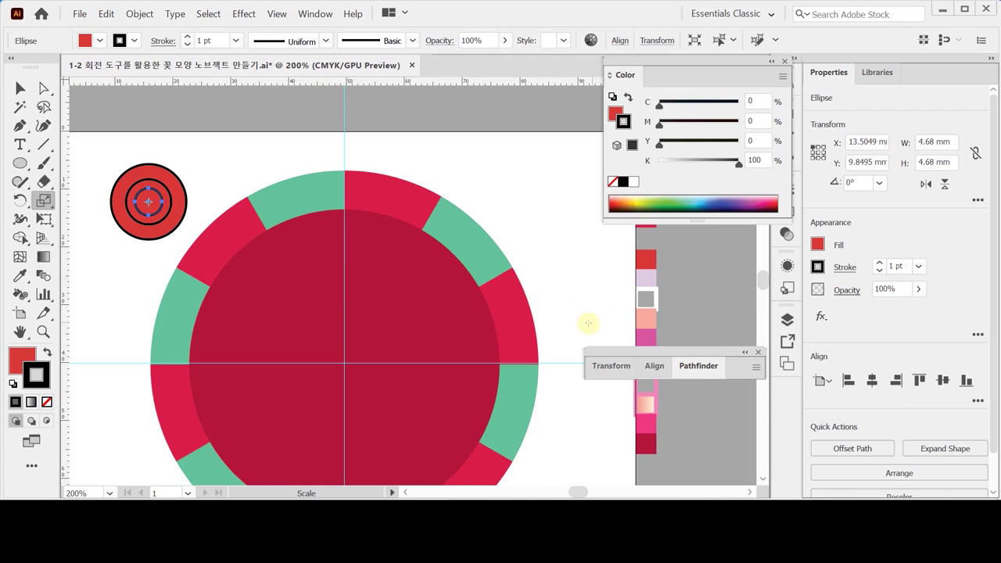
Apply the lavender swatch's fill and no stroke to the innermost circle with the Eyedropper
key("i")
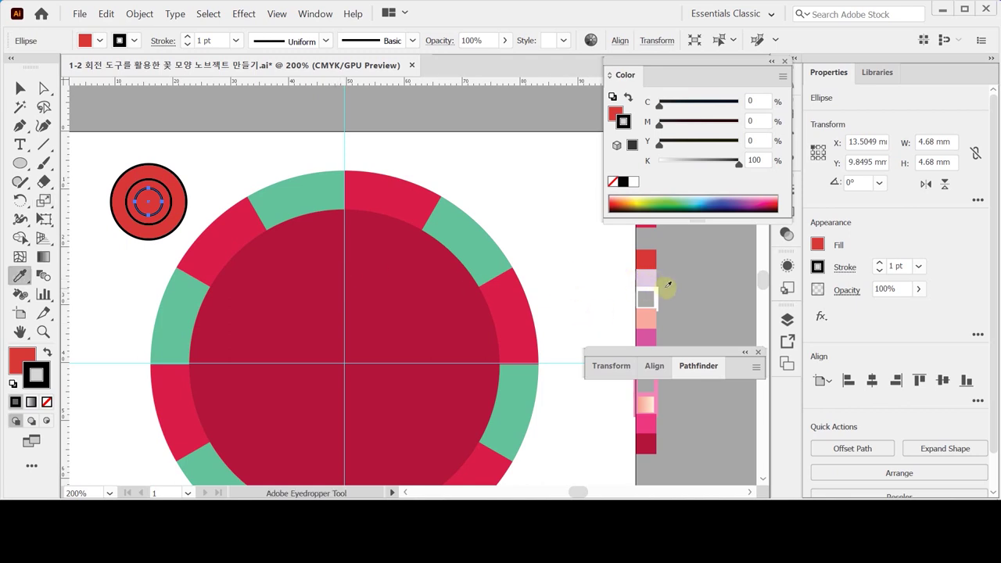
left_click(646, 279)
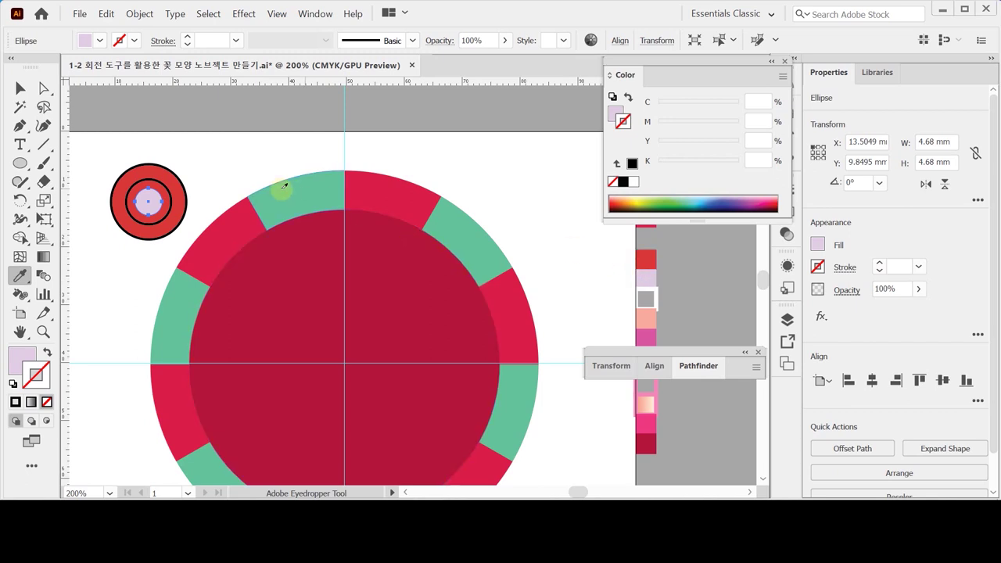
key("ctrl")
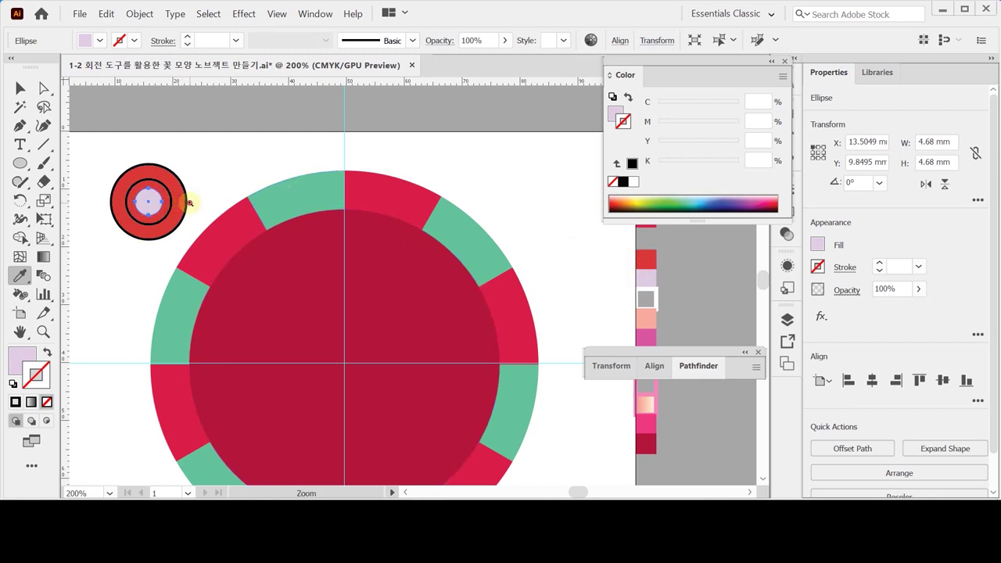
Move the three concentric circles together to the artboard's upper-right area, between the ring and the colour swatches
left_click(173, 201, "ctrl")
left_click(316, 239, "ctrl+alt")
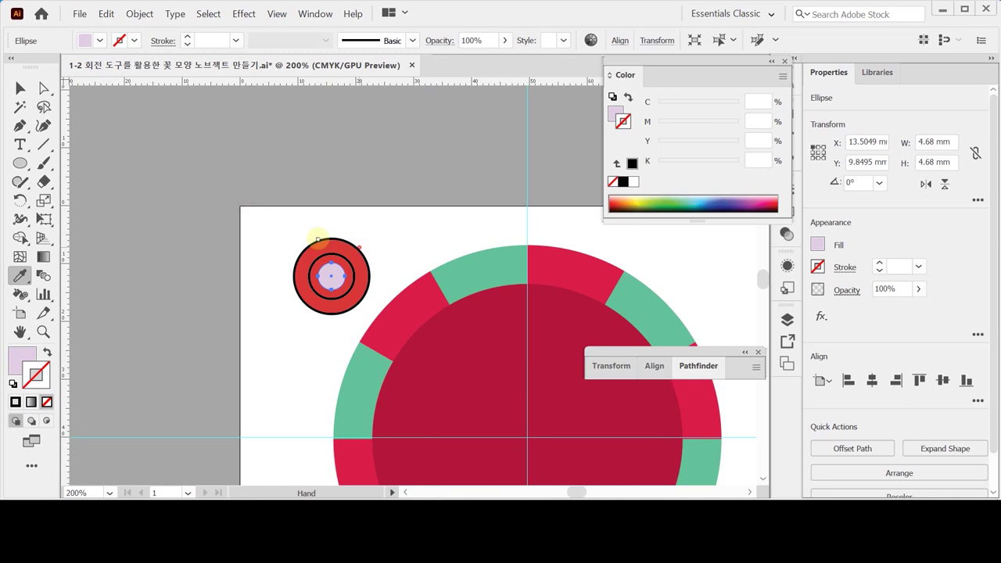
left_click_drag(316, 238, 163, 163)
left_click_drag(166, 222, 418, 227)
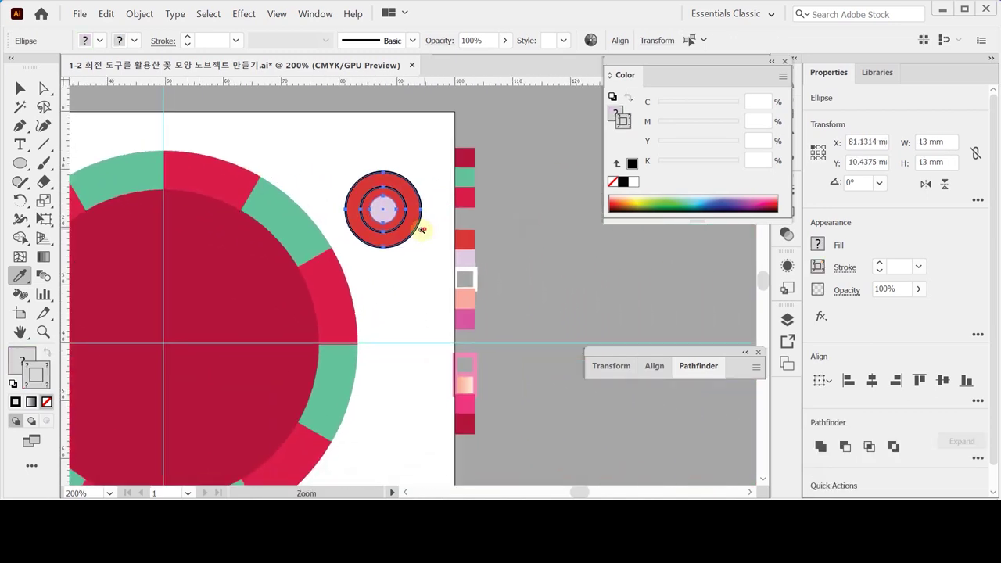
Give the middle concentric circle the white swatch's 2 pt stroke with no fill, using the Eyedropper
left_click(418, 227, "ctrl")
left_click(396, 264, "ctrl")
left_click_drag(397, 264, 347, 196)
key("ctrl+shift+a")
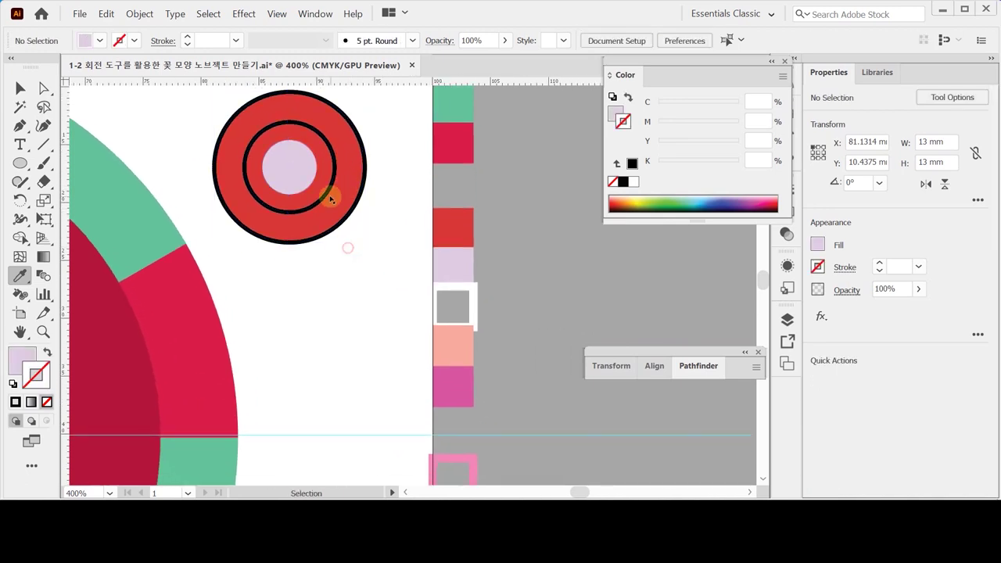
left_click(322, 194)
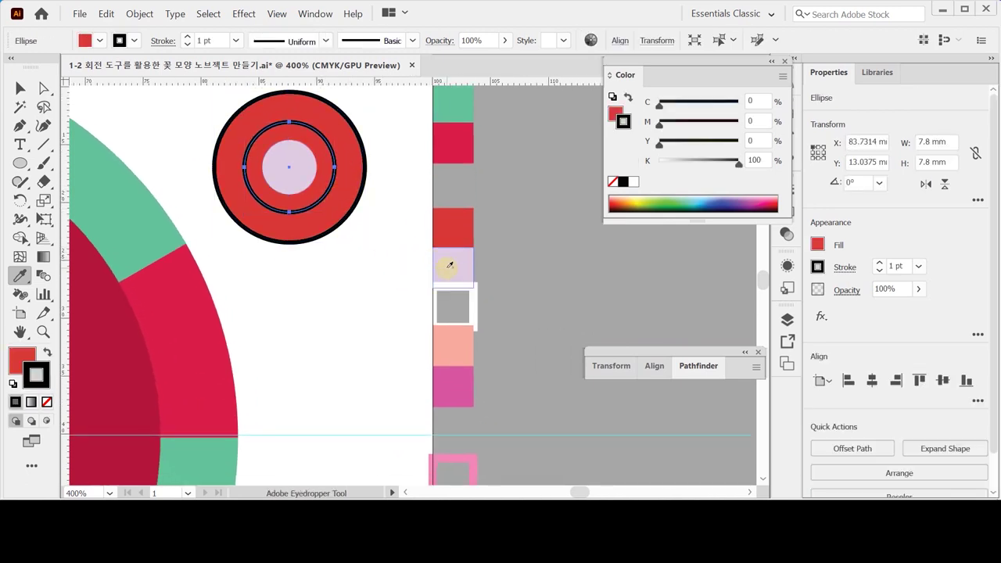
left_click(474, 310)
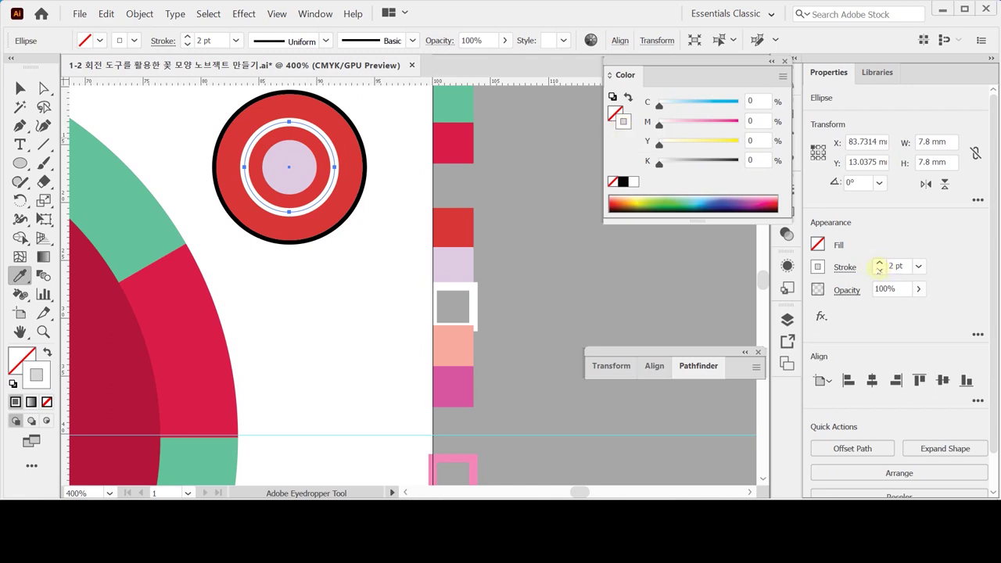
Create a 3 × 3 mm circle with the Ellipse tool and place it just above the concentric circles
left_click_drag(340, 257, 349, 322)
key("ctrl+shift+a")
left_click(19, 163)
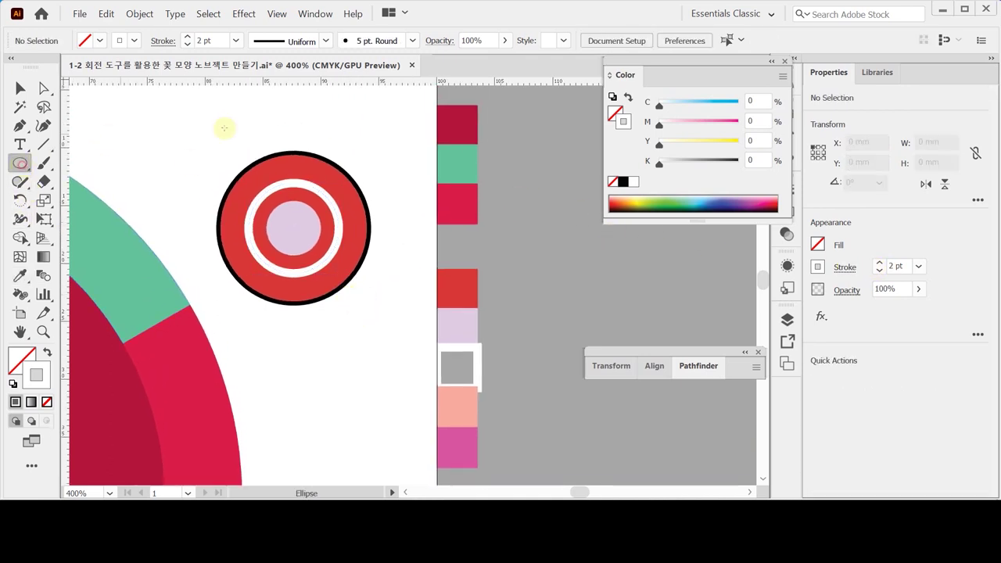
left_click(297, 126)
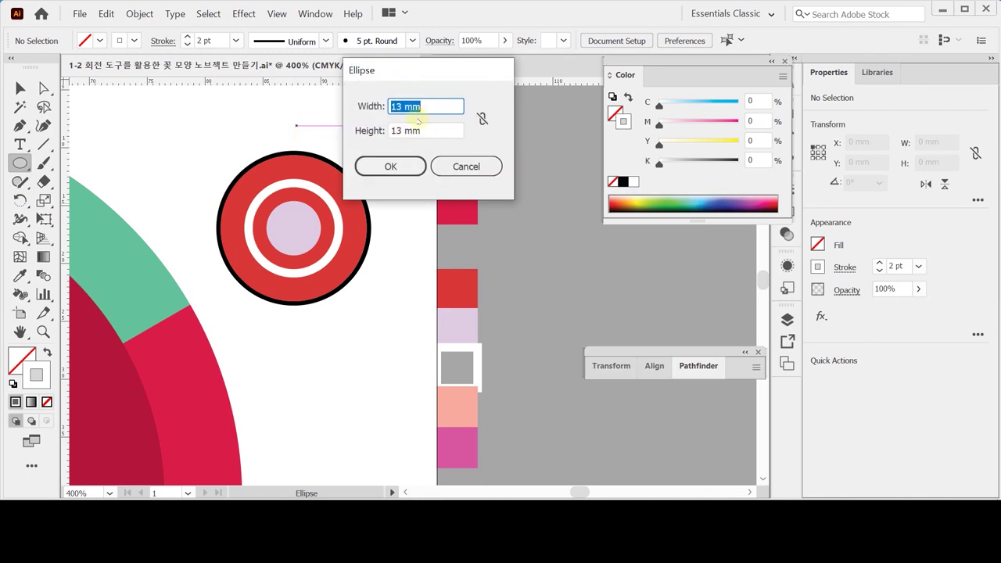
type("3")
key("Tab")
type("3")
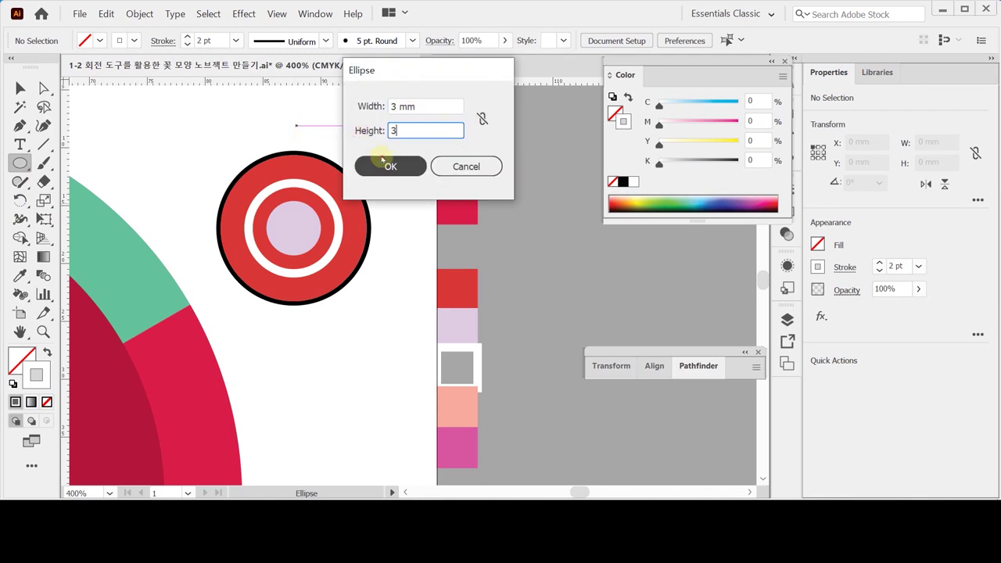
left_click(390, 165)
left_click_drag(315, 142, 297, 118)
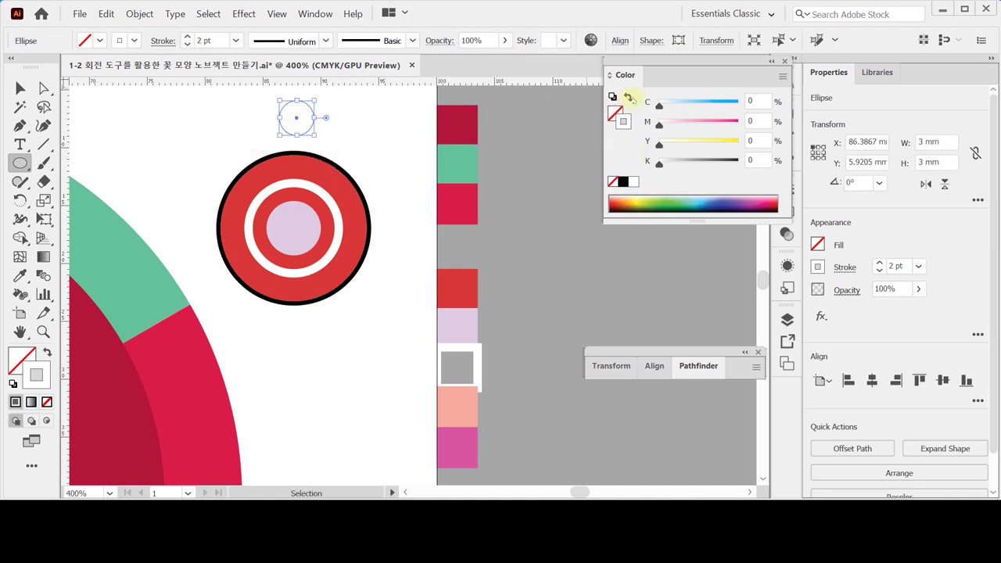
Fill the 3 mm circle with the salmon swatch colour (C0 M40 Y30 K0) and no stroke
left_click(627, 97)
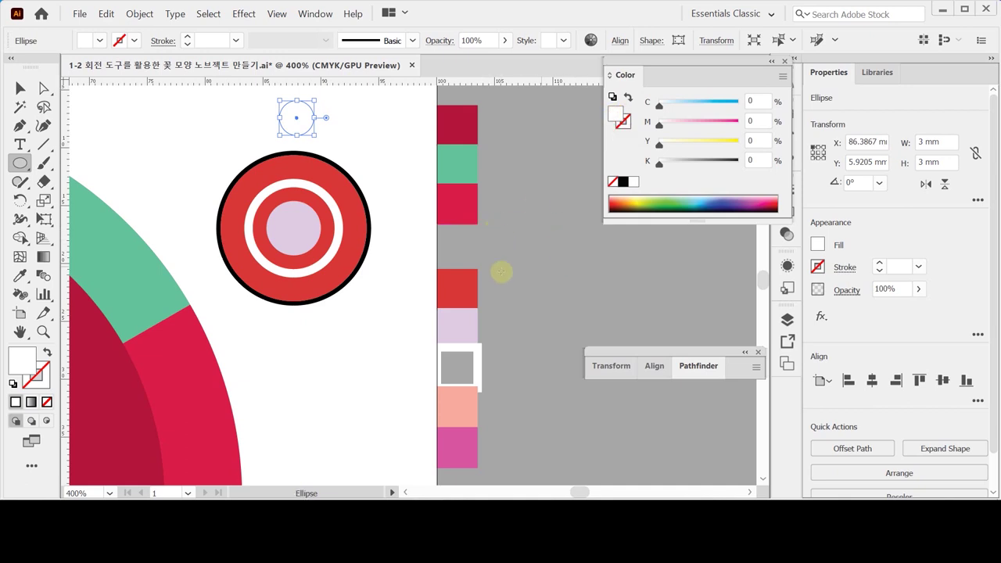
key("i")
left_click(464, 402)
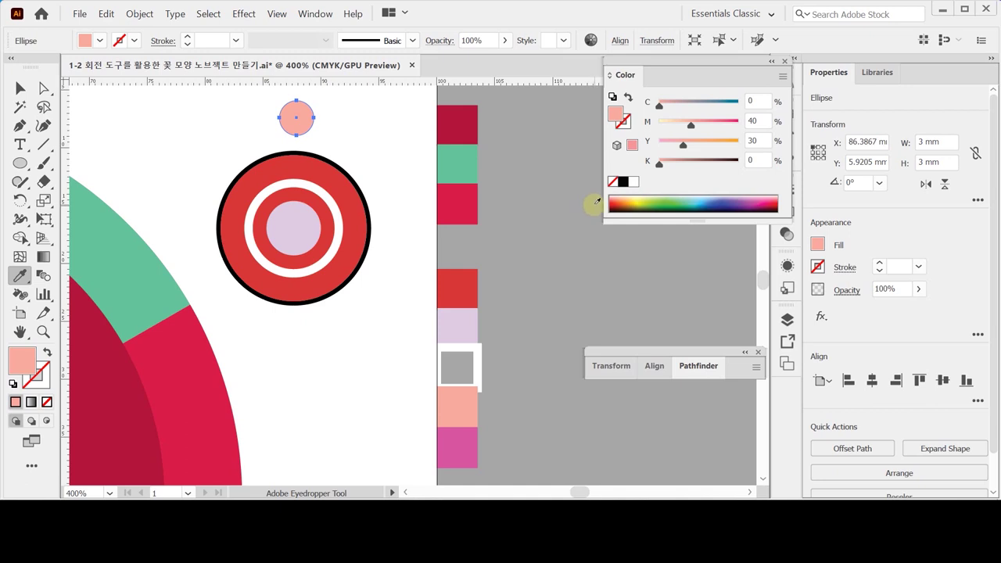
Centre the small circle horizontally with the concentric circles, and nudge it slightly down towards them
left_click(20, 87)
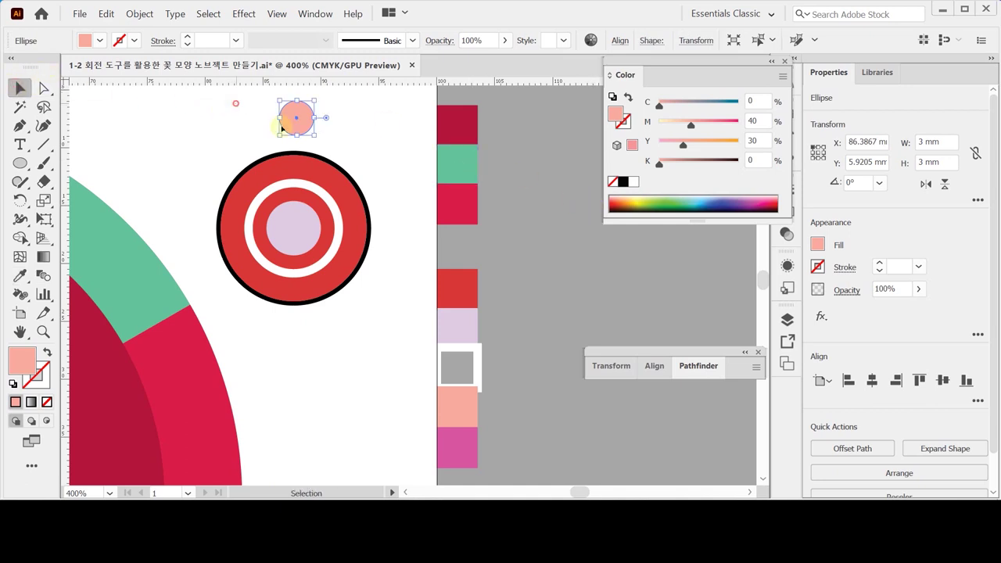
left_click(335, 242, "shift")
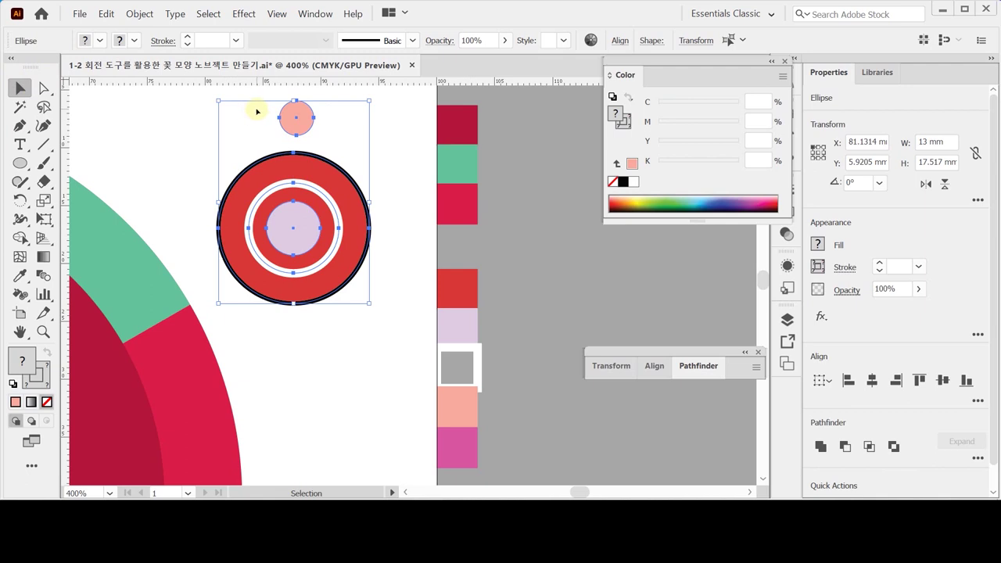
left_click(872, 381)
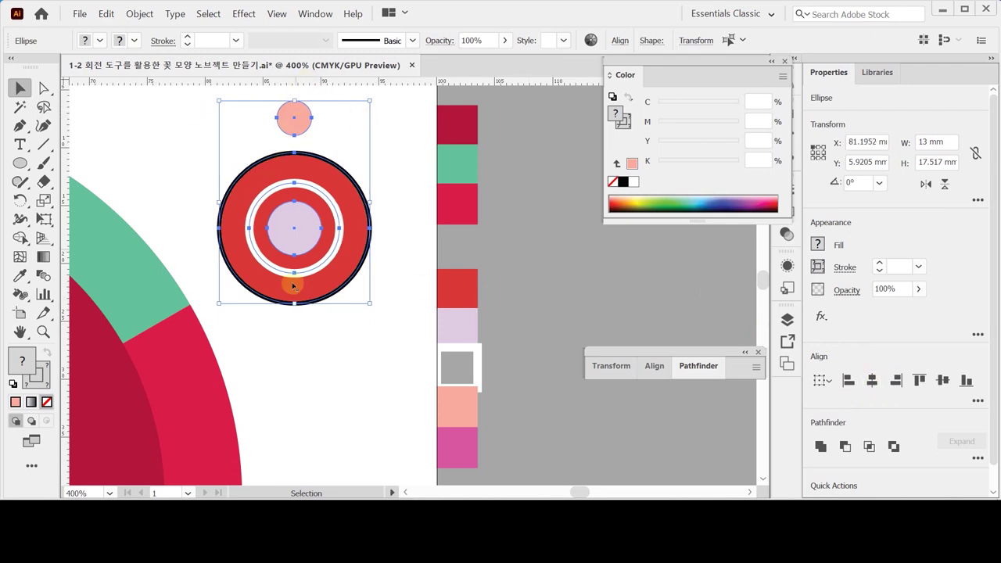
left_click(302, 352)
left_click(296, 121)
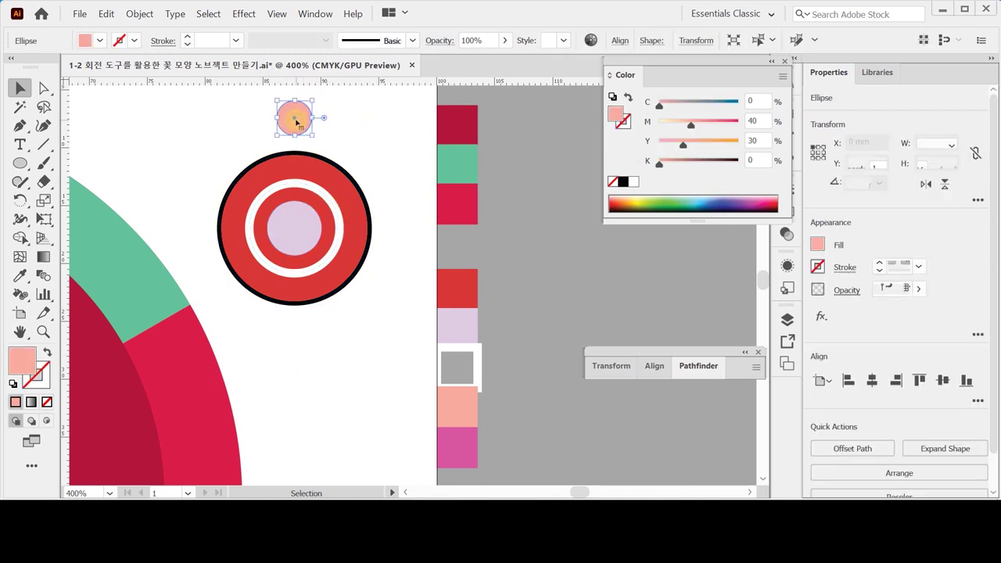
left_click(351, 120)
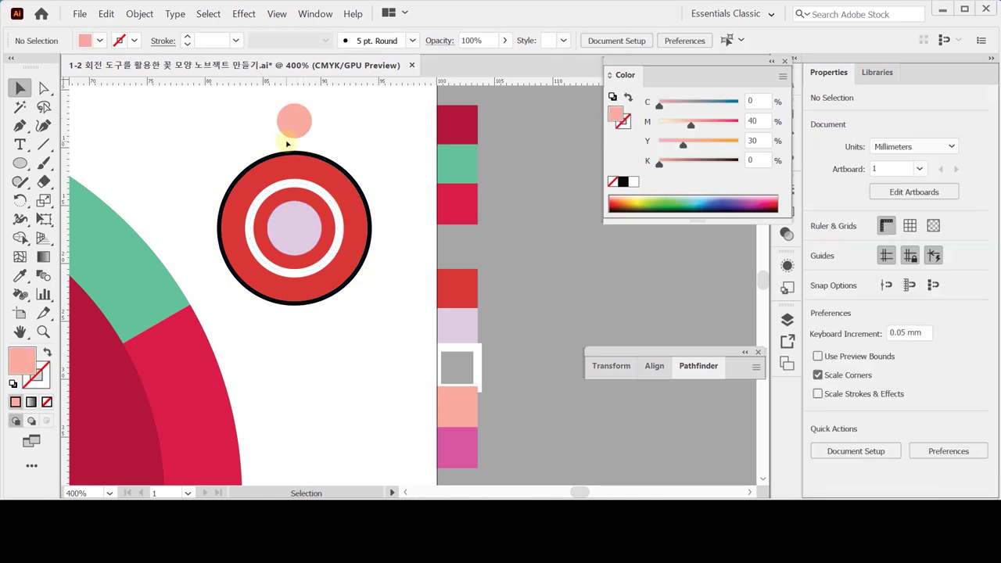
Stretch the salmon circle into a petal by moving its bottom anchor straight down to just above the lavender circle
left_click(44, 87)
left_click(295, 138)
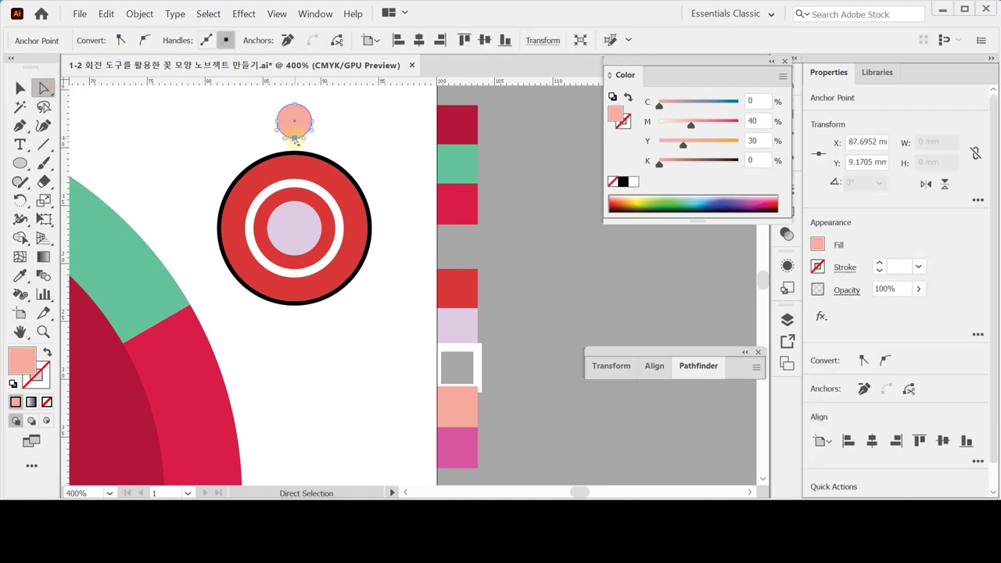
left_click_drag(295, 141, 296, 207)
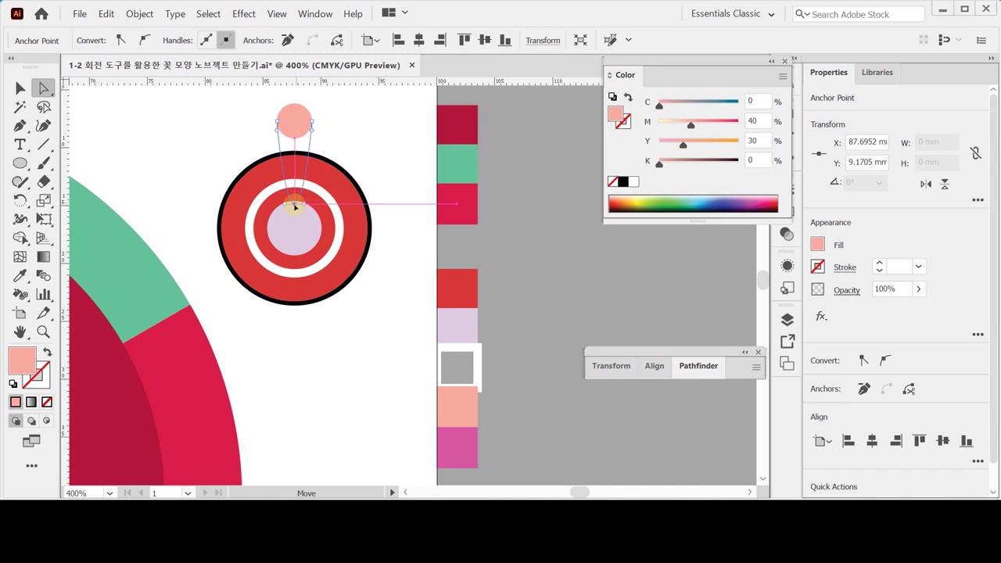
mouse_move(295, 207)
left_mouse_down()
mouse_move(293, 156)
mouse_move(295, 210)
left_mouse_up()
left_click_drag(295, 209, 294, 210)
key("shift")
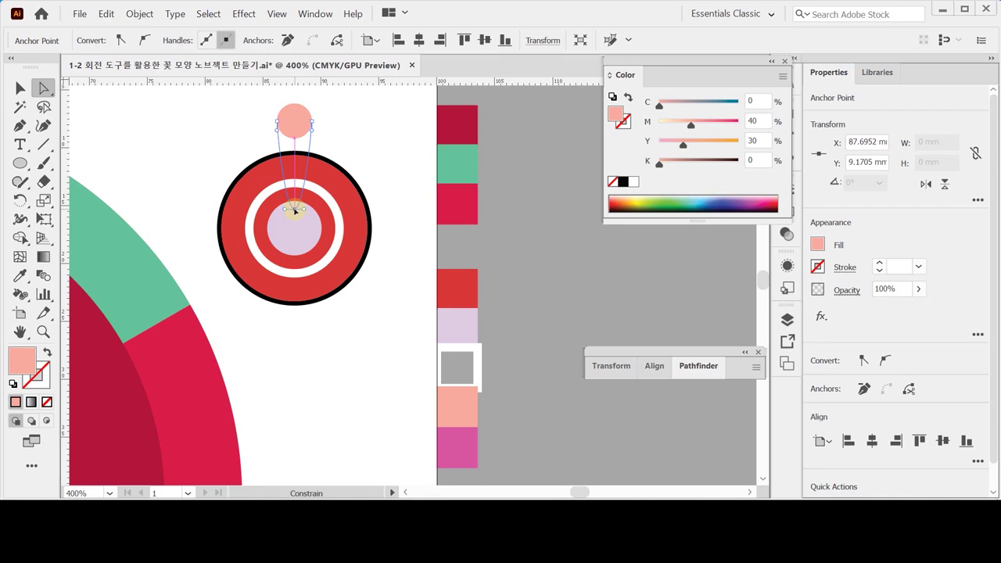
left_click_drag(295, 210, 294, 196)
left_click_drag(294, 196, 295, 196)
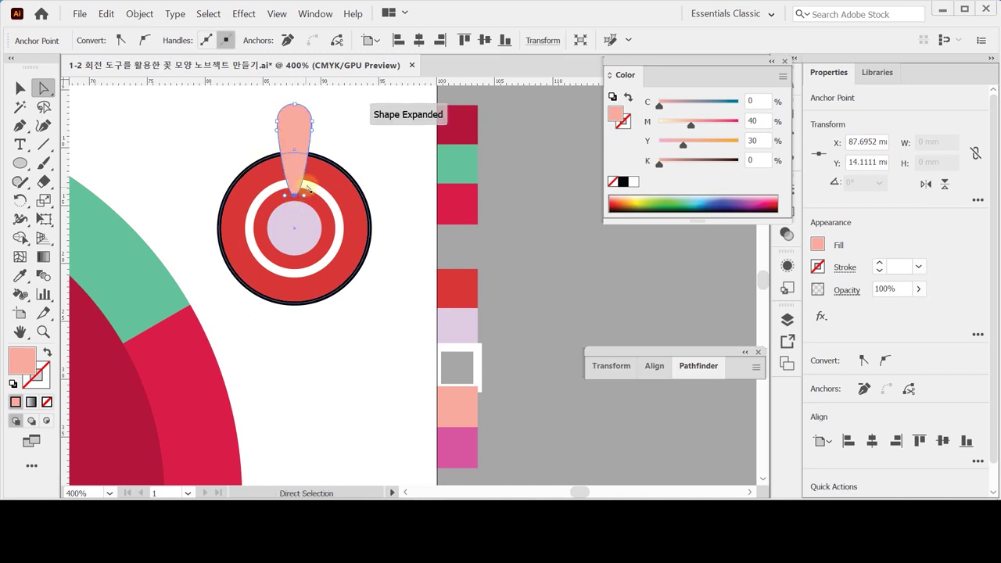
Try to reshape the petal's lower right edge by swinging the bottom anchor's right handle up independently
key("ctrl+plus")
left_click_drag(385, 235, 320, 239)
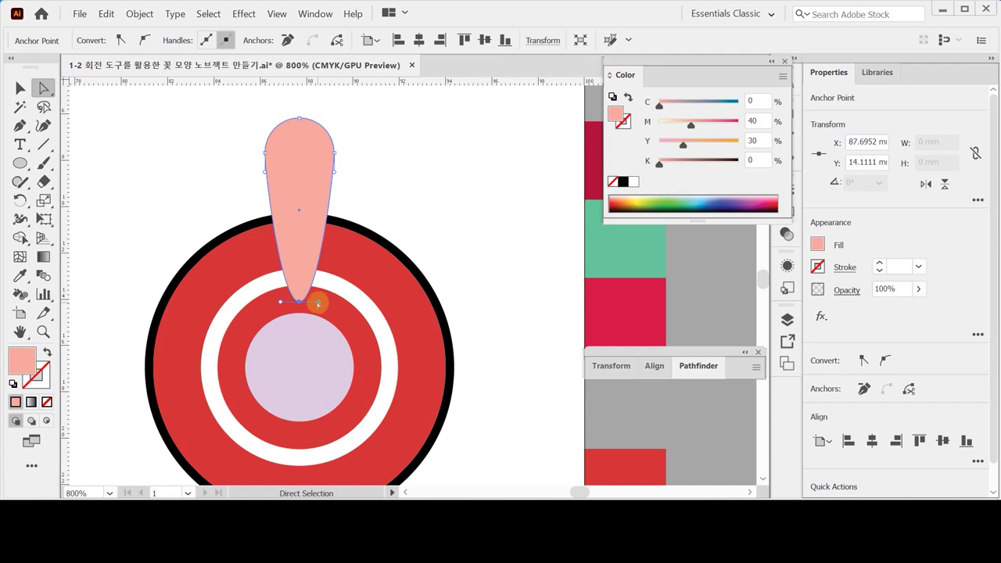
key("alt")
left_click_drag(318, 304, 304, 217)
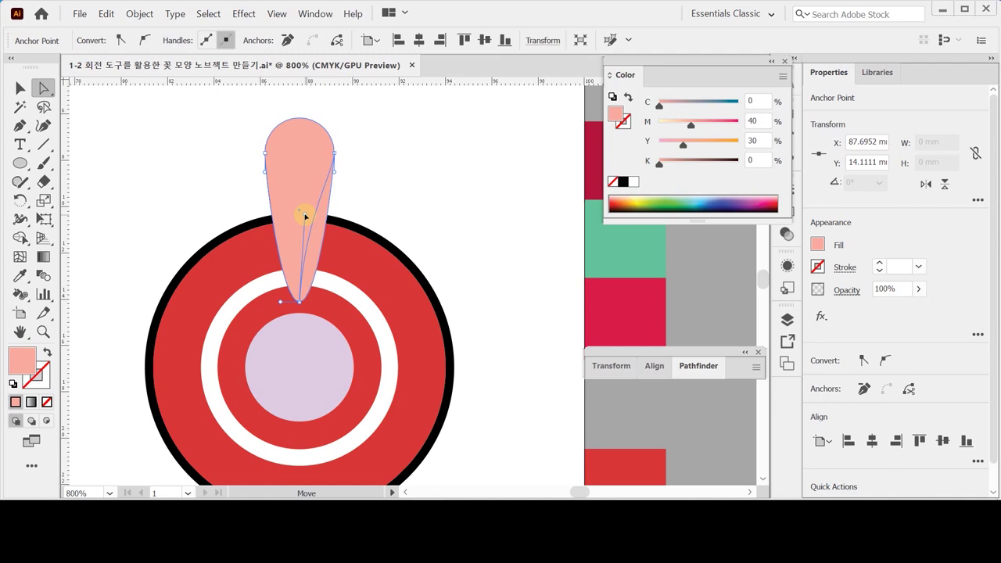
left_click_drag(305, 217, 304, 217)
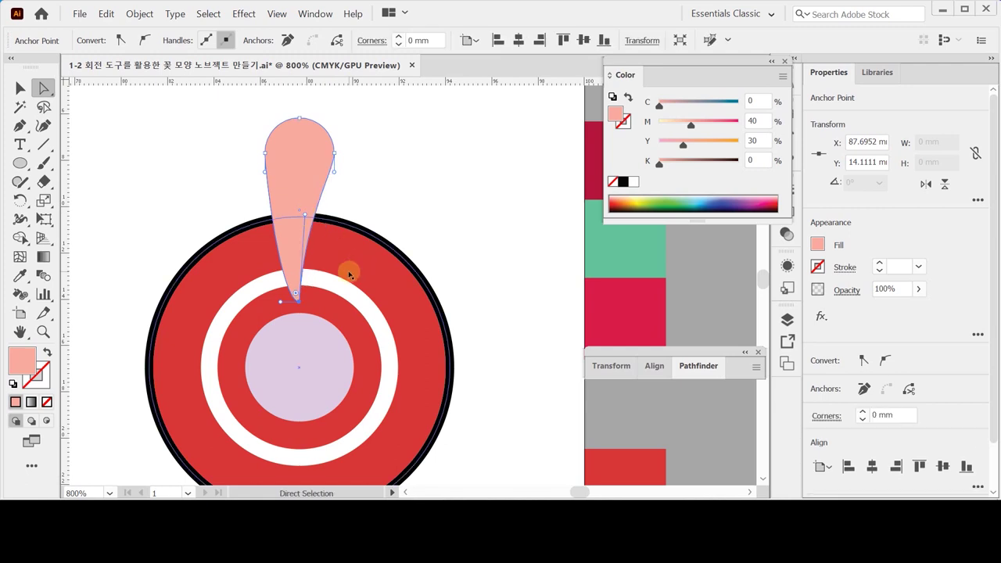
key("ctrl+z")
Narrow the petal's stem by pulling the lower handles of its two side anchors inward independently, and select the whole petal
left_click(334, 153)
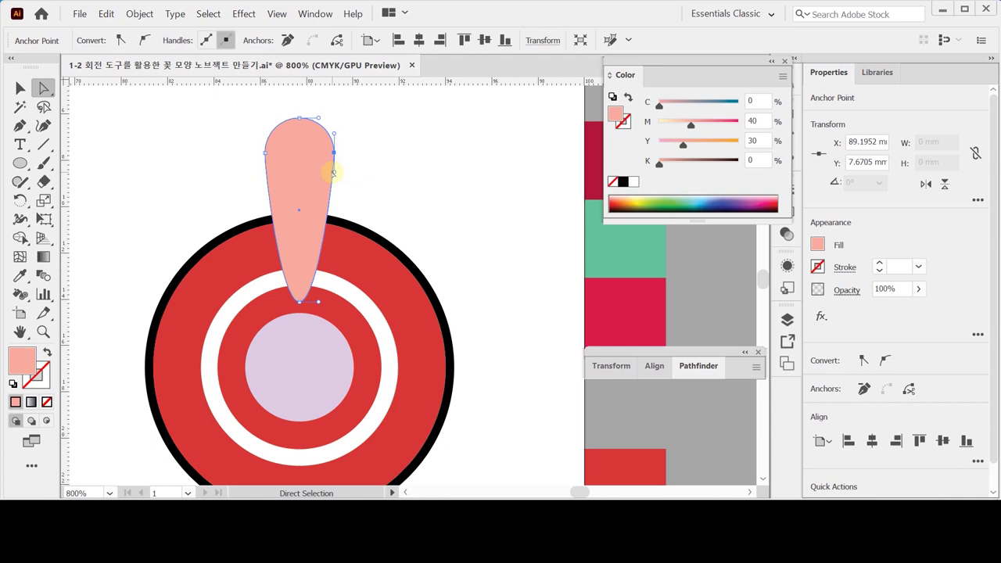
left_click_drag(334, 173, 302, 175)
left_click(266, 153)
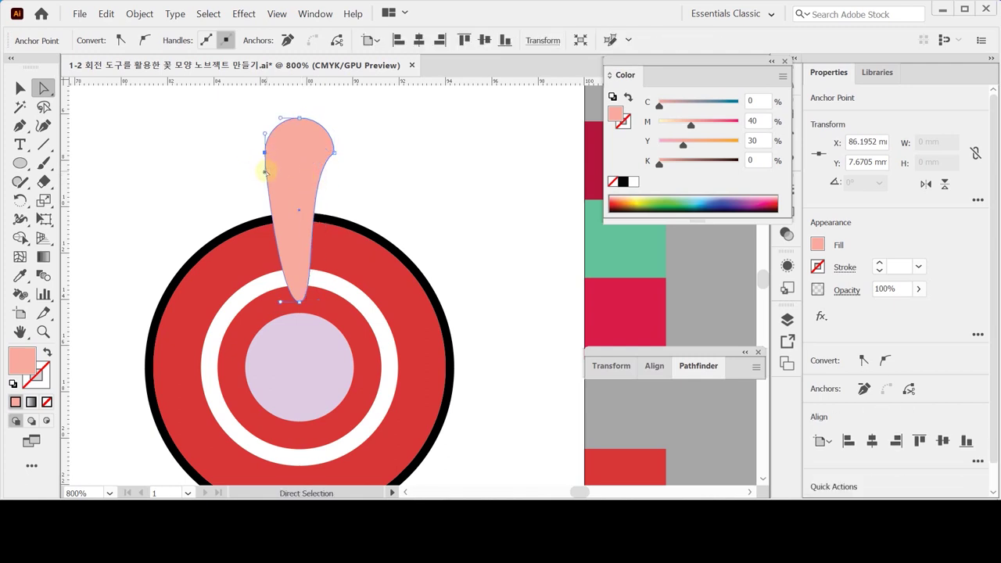
key("alt")
left_click_drag(266, 173, 295, 173)
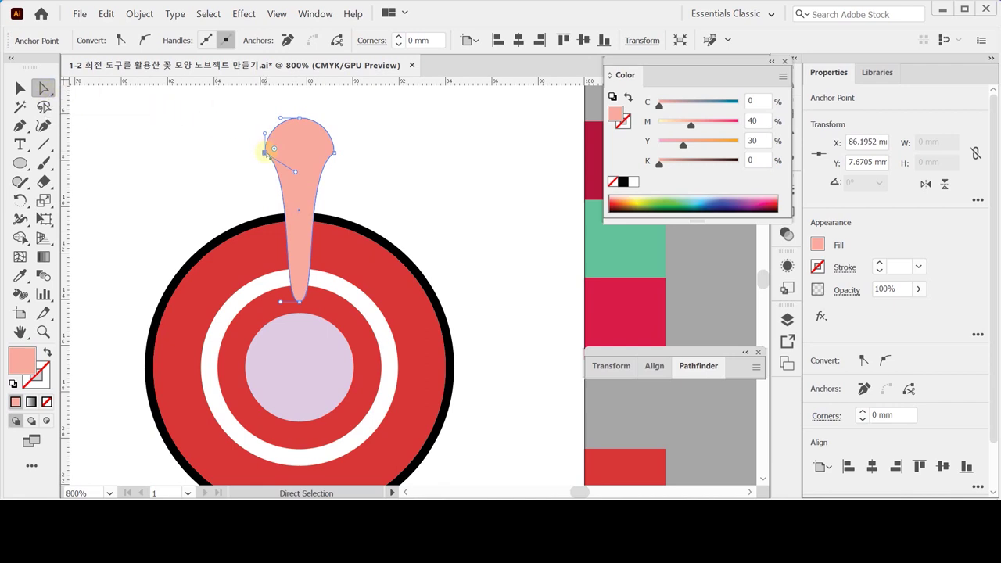
left_click(266, 153)
left_click(295, 146)
left_click(20, 88)
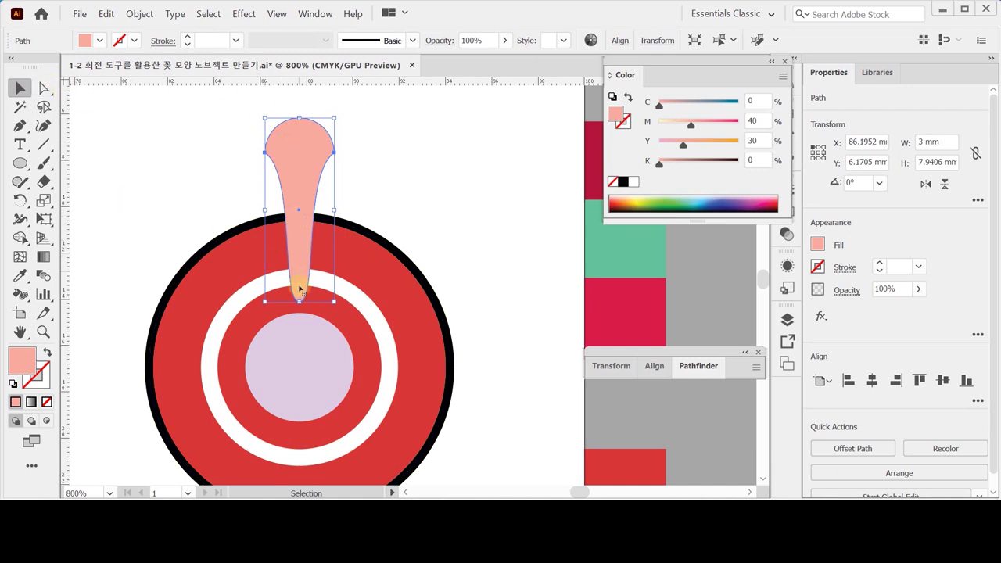
left_click(383, 161)
left_click(302, 152)
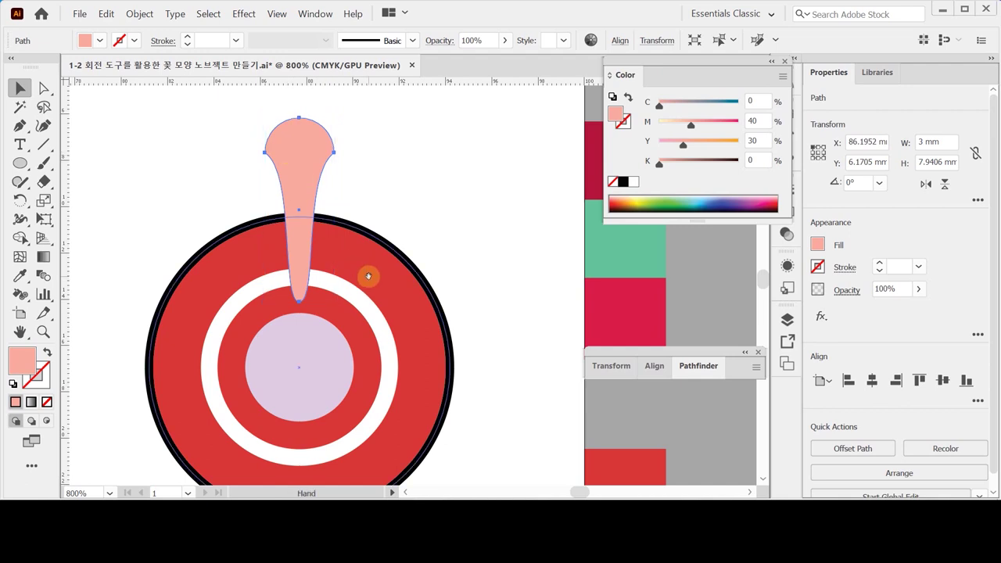
In outline view, make a copy of the petal rotated 30° about the concentric circles' centre
left_click_drag(368, 275, 357, 230)
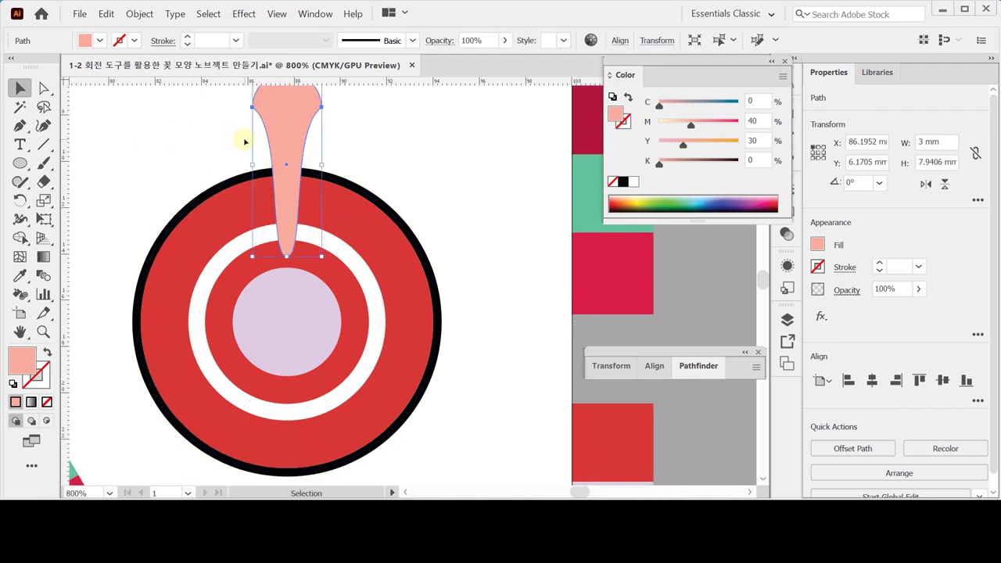
left_click(285, 207)
left_click(19, 200)
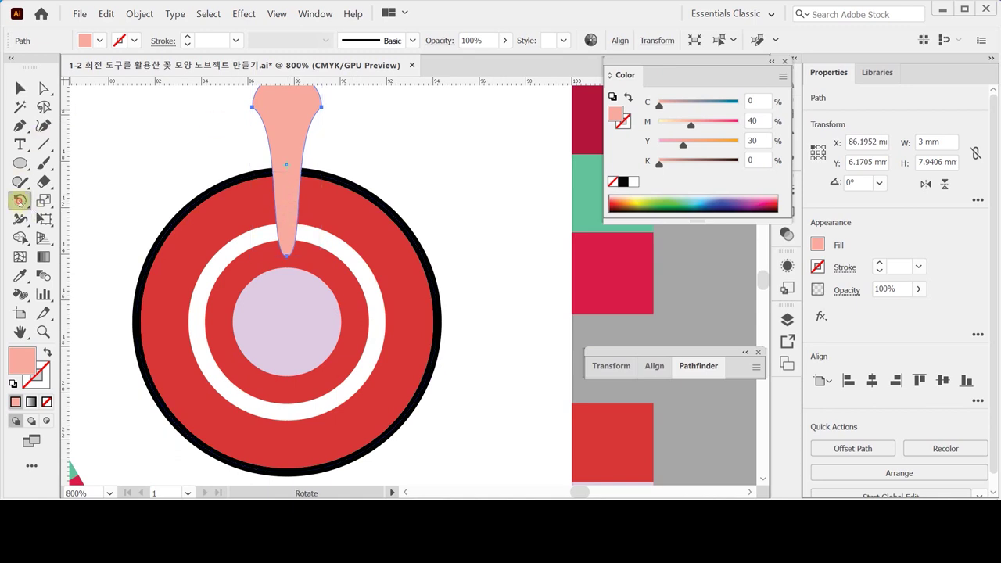
scroll(317, 290, "up", 1)
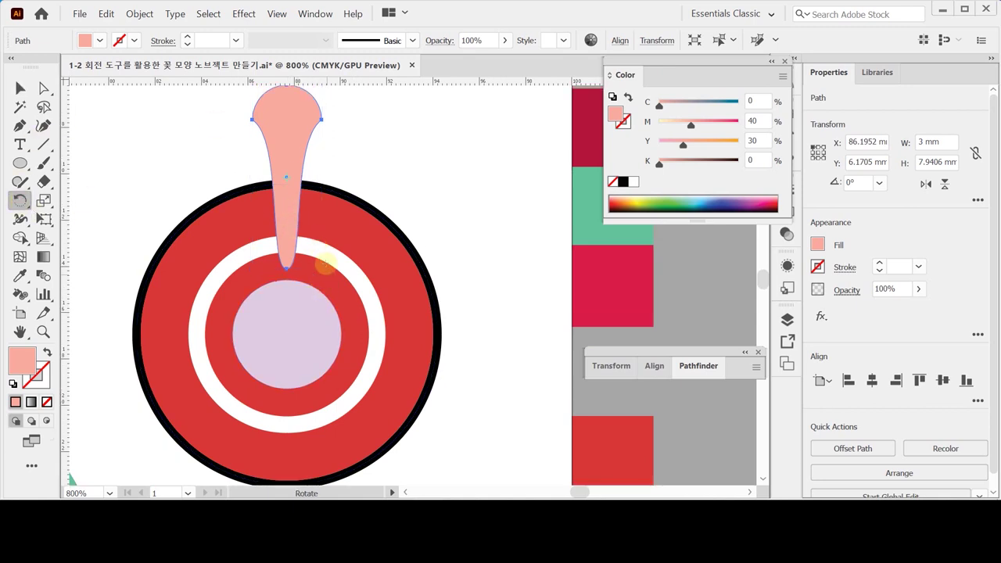
double_click(20, 199)
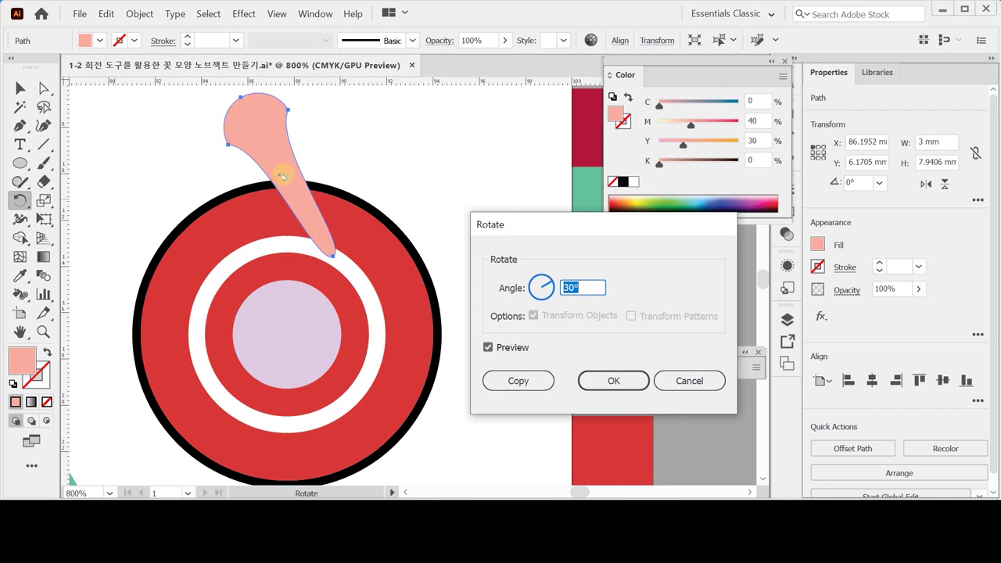
key("Escape")
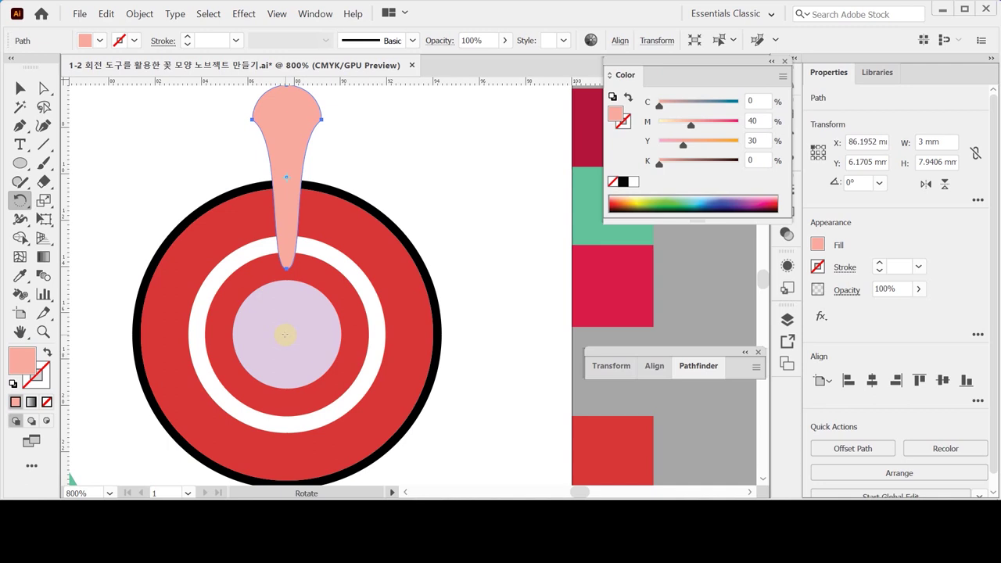
key("ctrl")
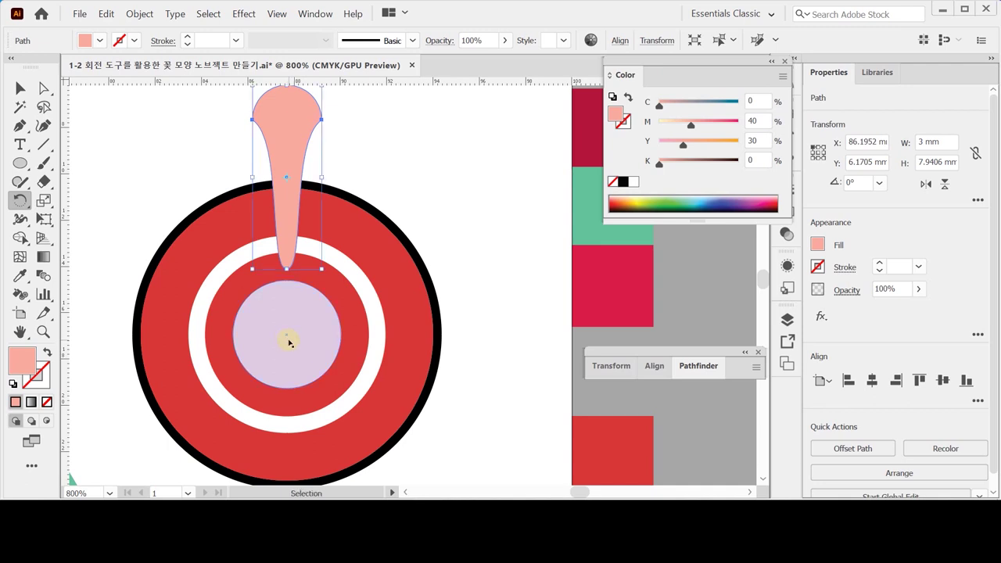
key("ctrl+y")
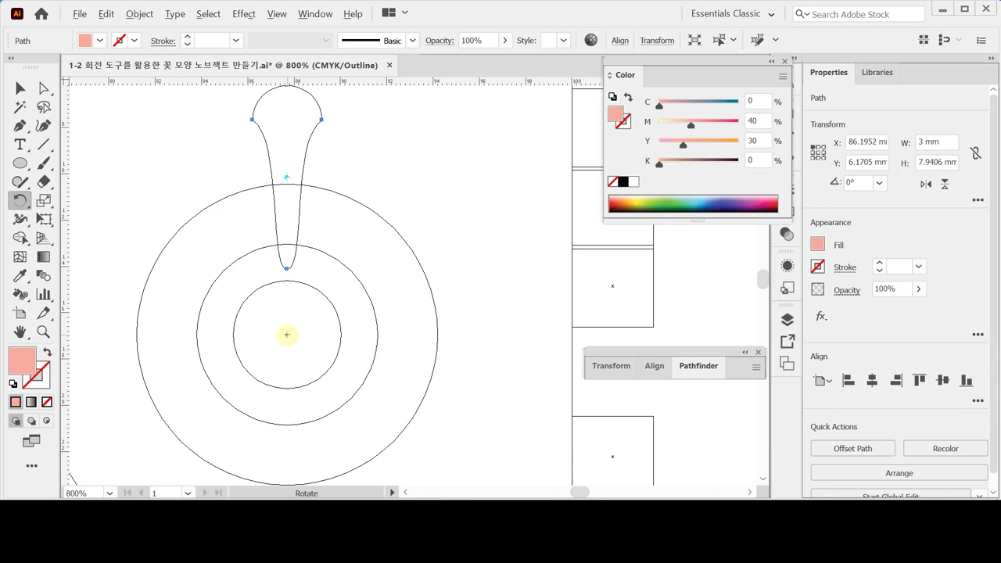
left_click(286, 335, "alt")
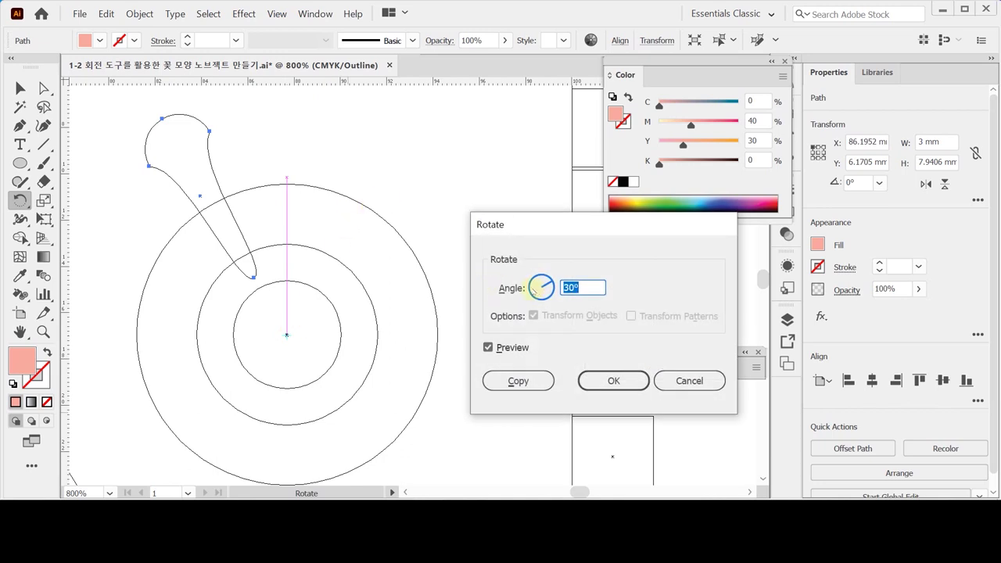
left_click(518, 381)
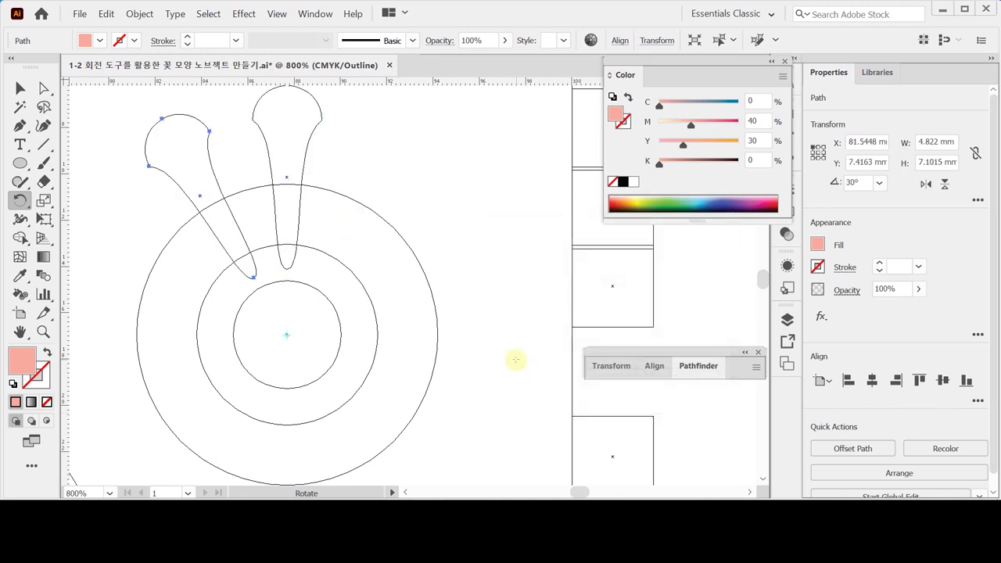
Repeat the rotated copy until twelve petals form a full ring around the circles
key("ctrl+d")
key("ctrl+d")
key("ctrl+d")
key("ctrl+d")
key("ctrl+d")
key("ctrl+d")
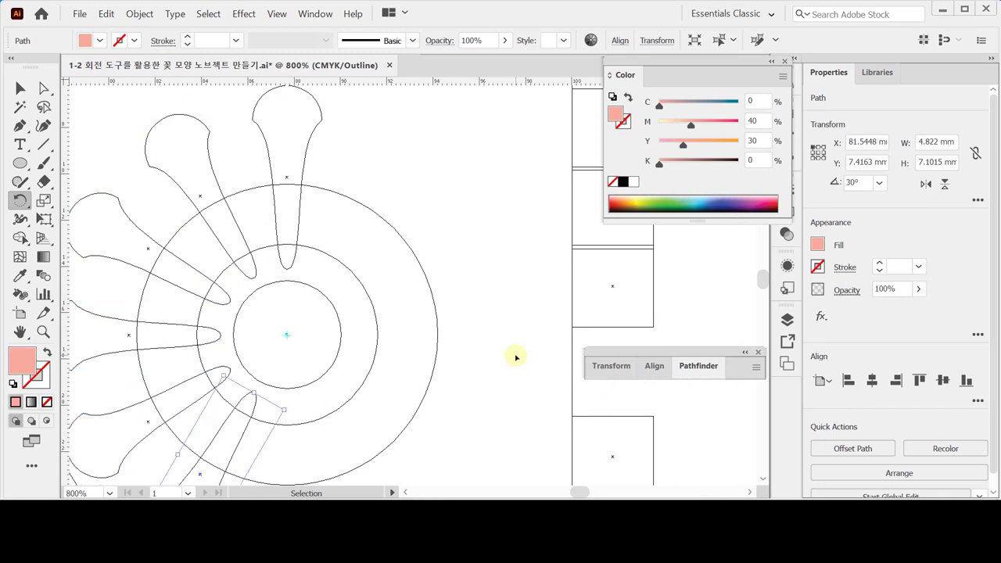
key("ctrl+d")
key("ctrl+d")
key("ctrl+d")
key("ctrl+d")
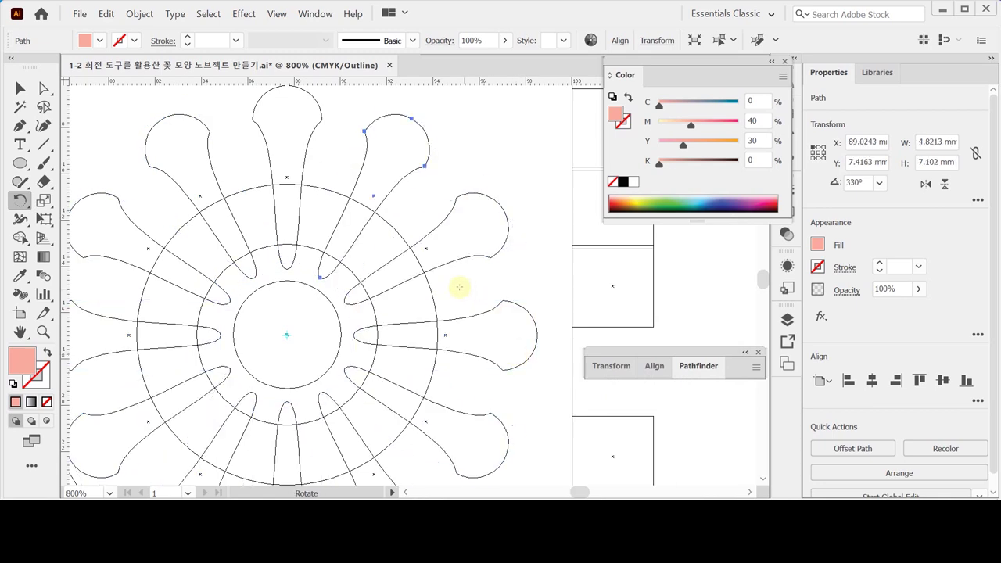
Switch from outline view back to the colour preview and save the document
key("v")
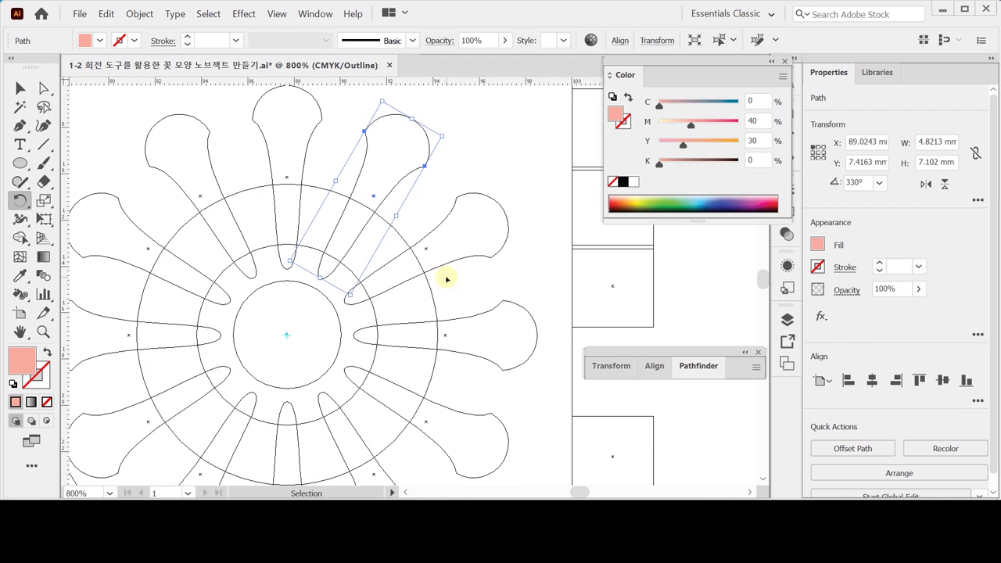
key("ctrl+y")
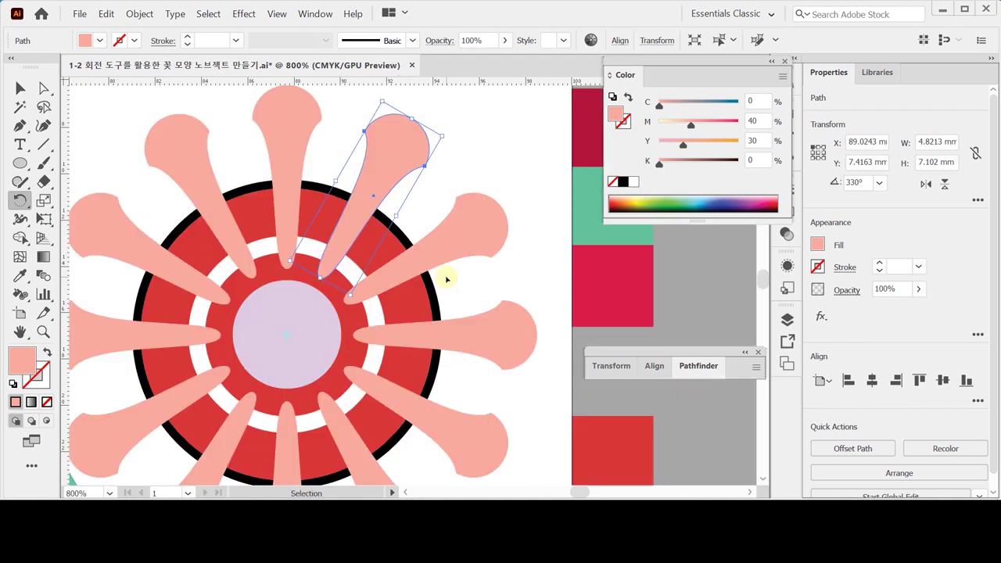
key("r")
key("ctrl+s")
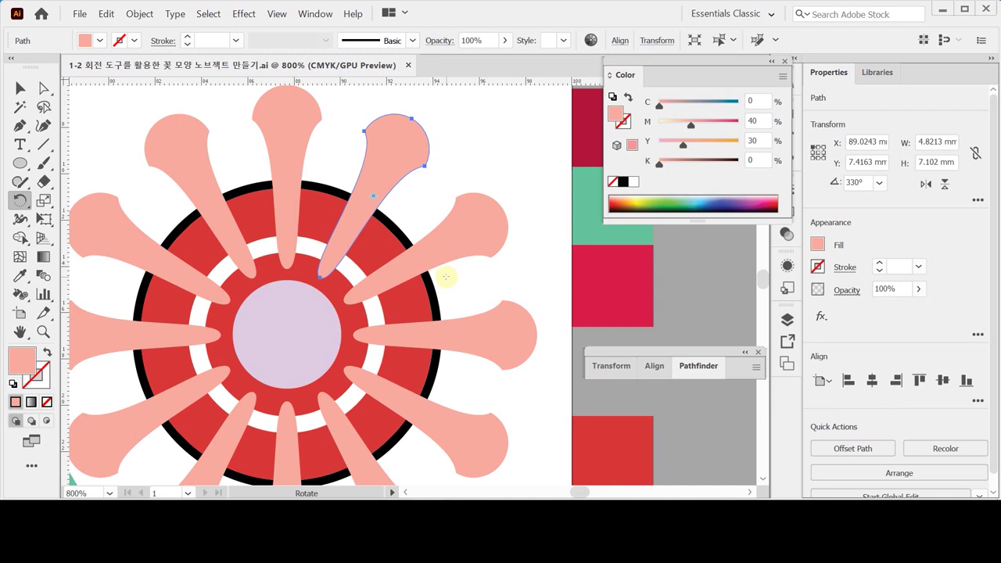
Lock the salmon swatch square, and select all twelve petals by matching the top petal's fill and stroke
key("ctrl")
left_click_drag(471, 187, 465, 215)
left_click(467, 196, "ctrl+alt")
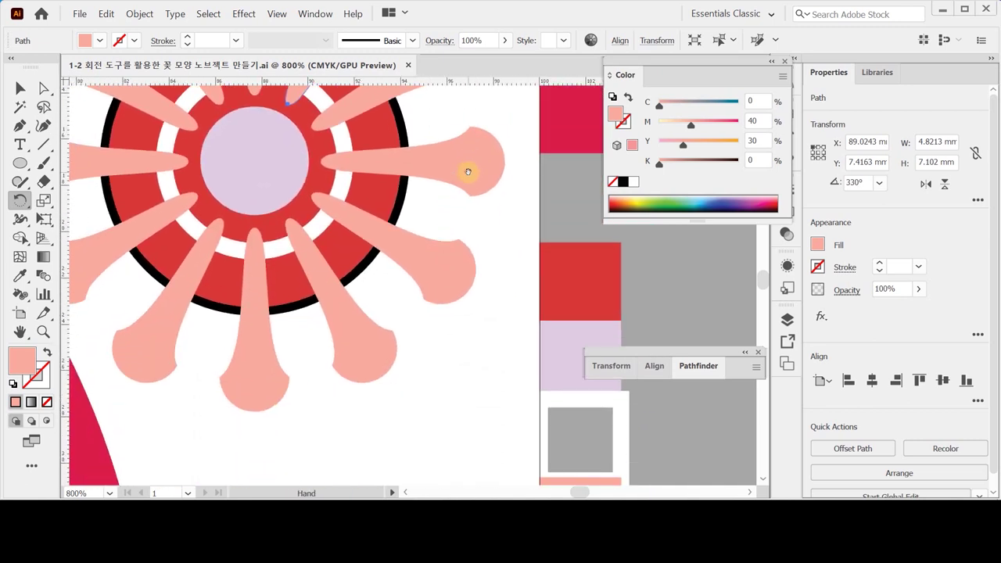
left_click_drag(495, 320, 376, 242)
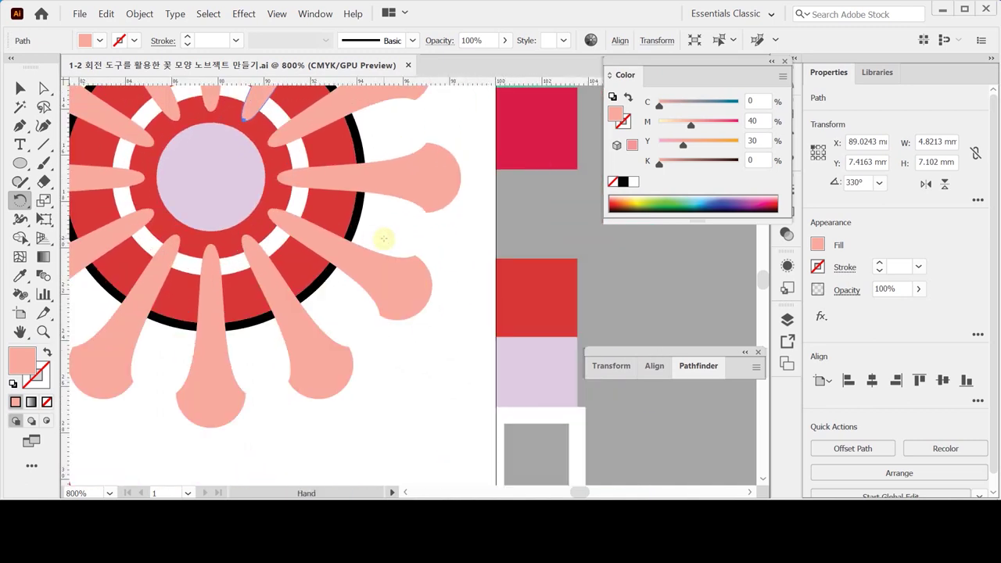
left_click(377, 240, "ctrl+alt")
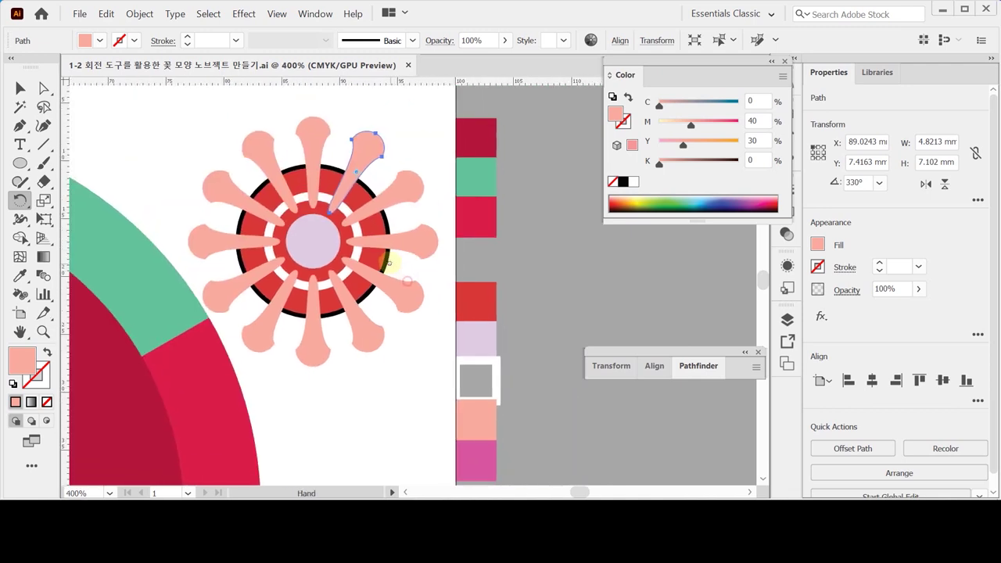
left_click(484, 425, "ctrl")
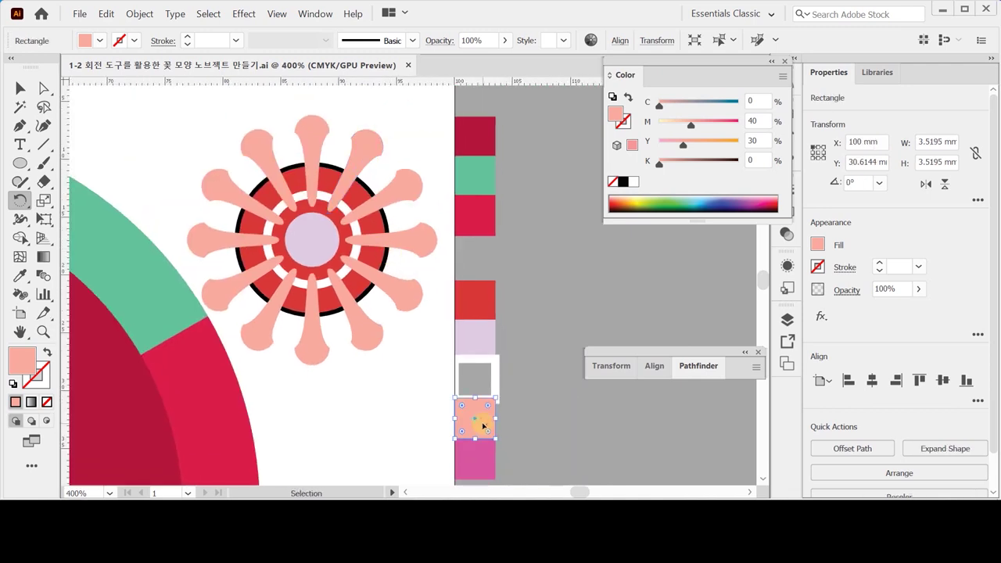
key("ctrl+shift+a")
left_click(317, 138, "ctrl")
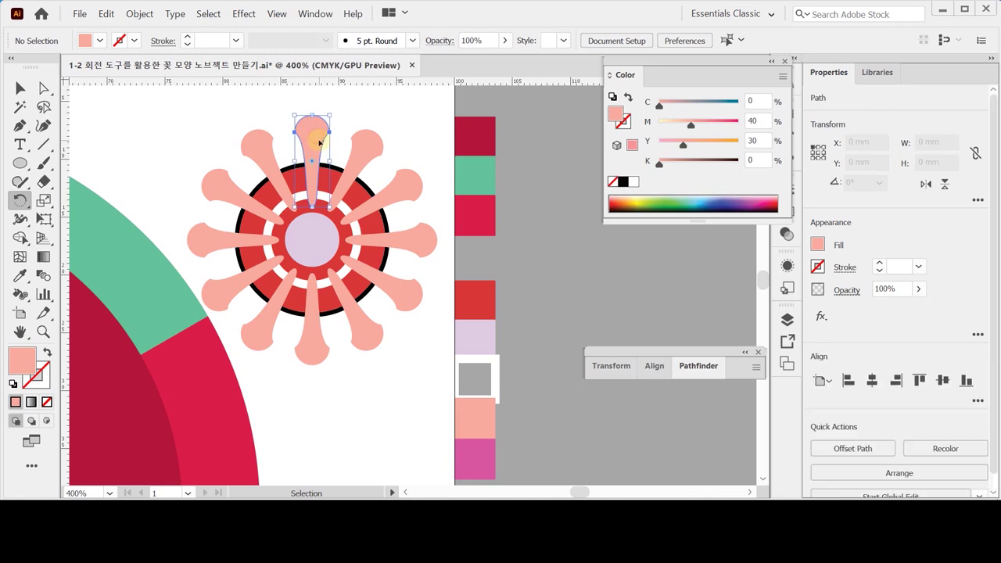
left_click(202, 21)
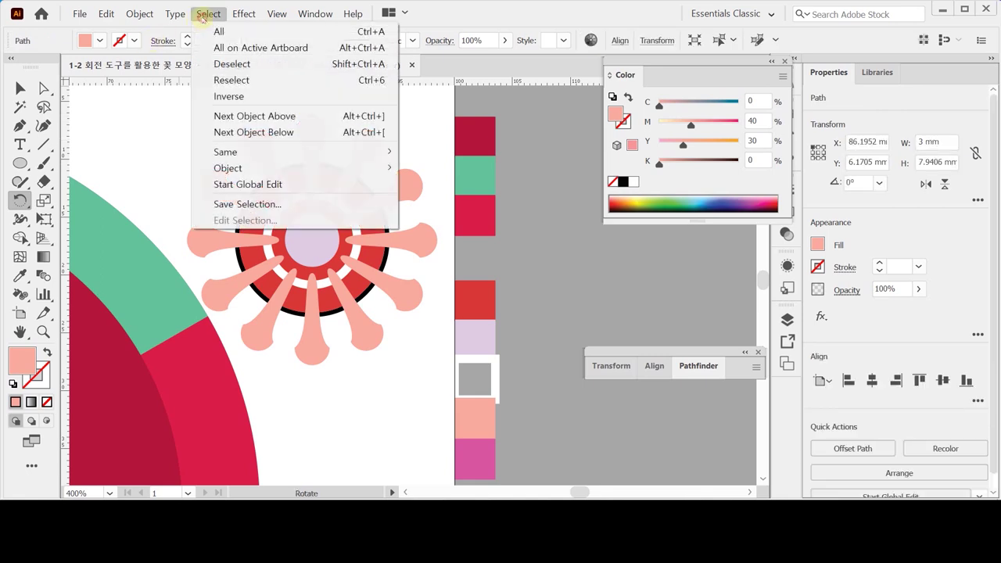
mouse_move(247, 153)
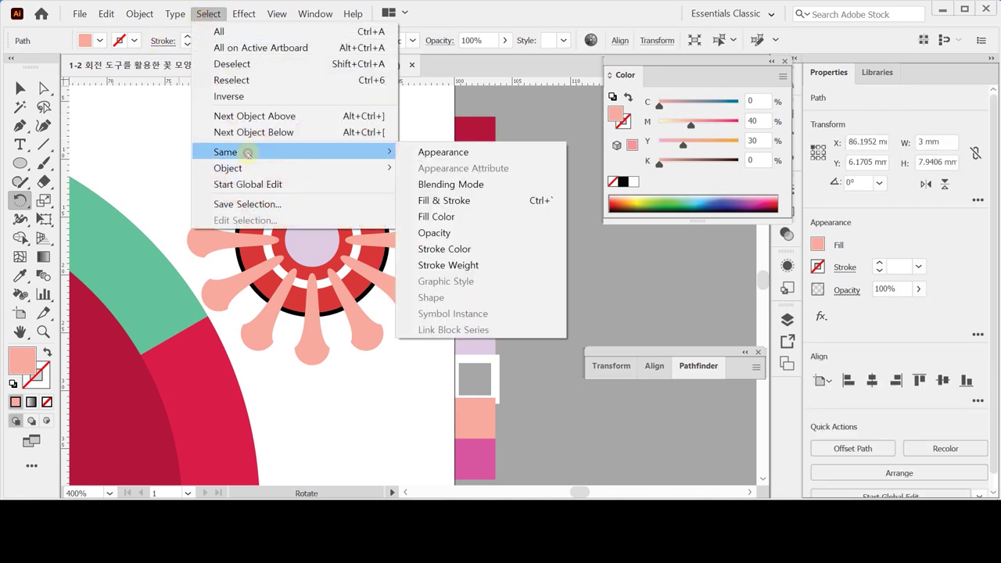
left_click(438, 200)
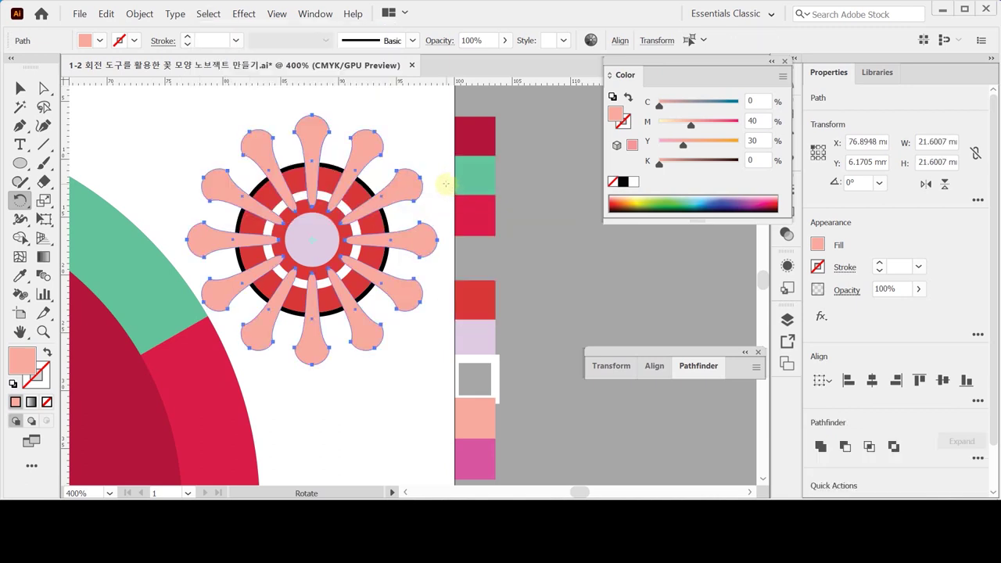
Send the selected petals to the back, behind the concentric circles
right_click(365, 140)
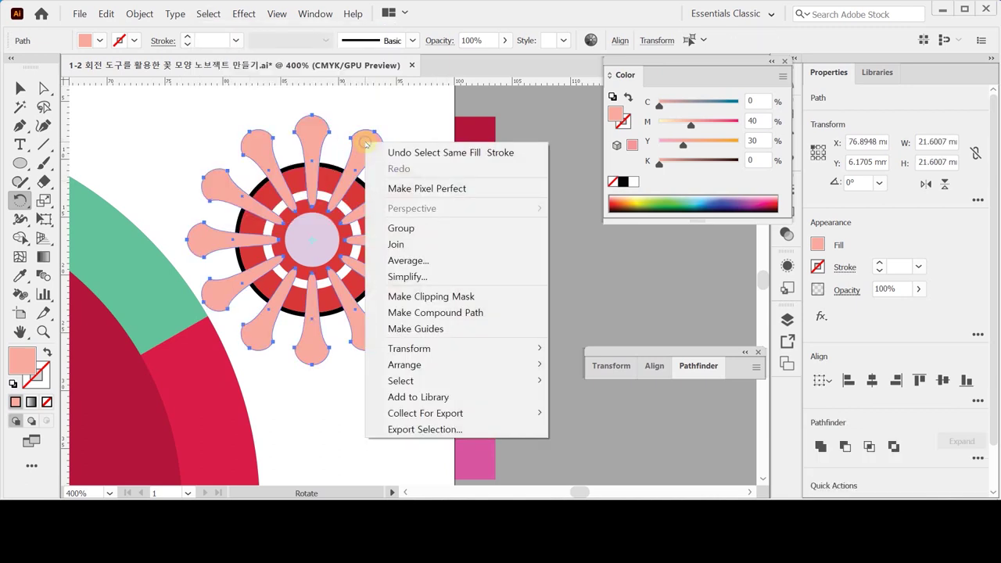
mouse_move(477, 367)
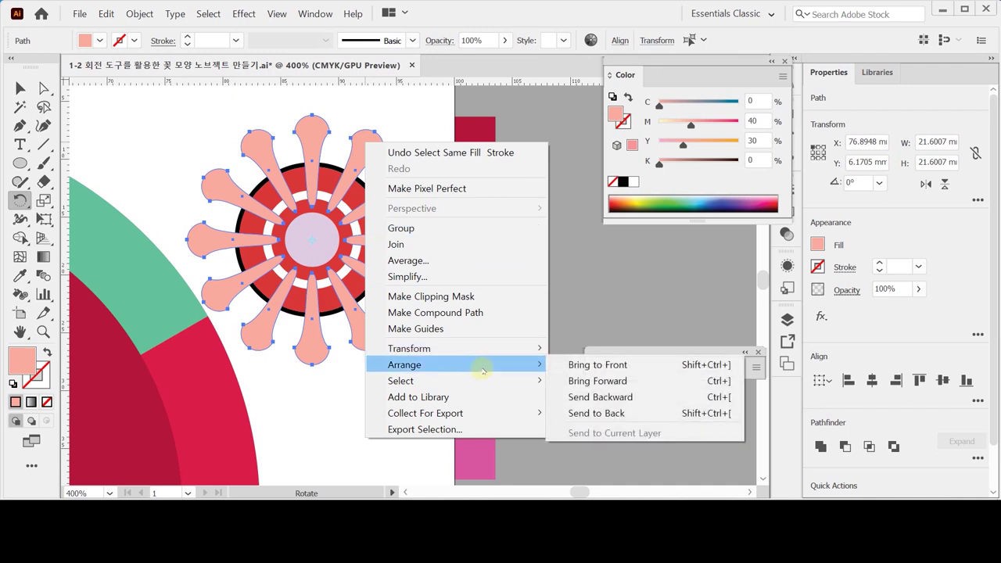
left_click(571, 414)
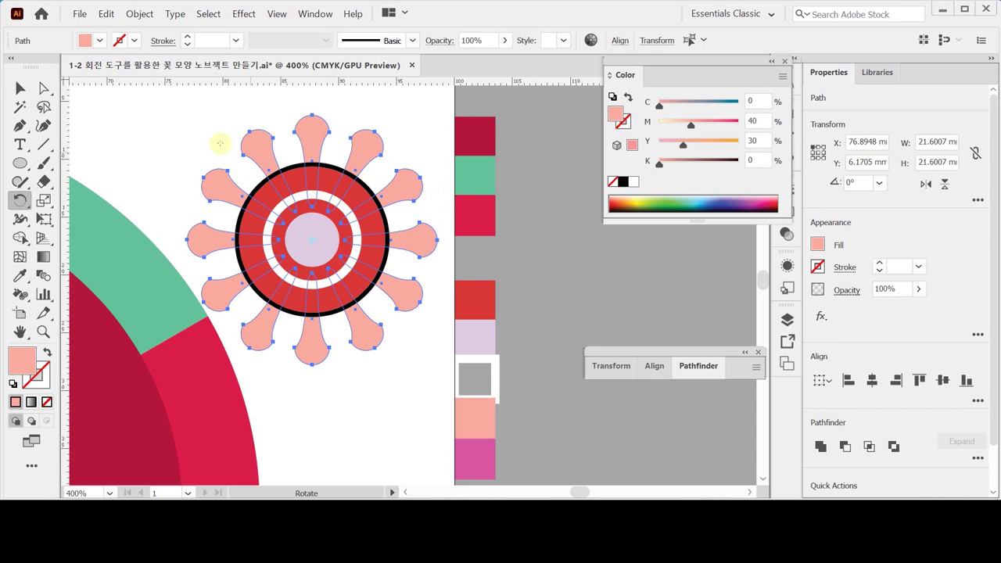
Select all the petals and concentric circles and group them into one flower
left_click(21, 87)
mouse_move(209, 121)
left_mouse_down()
mouse_move(279, 190)
mouse_move(368, 324)
mouse_move(399, 312)
left_mouse_up()
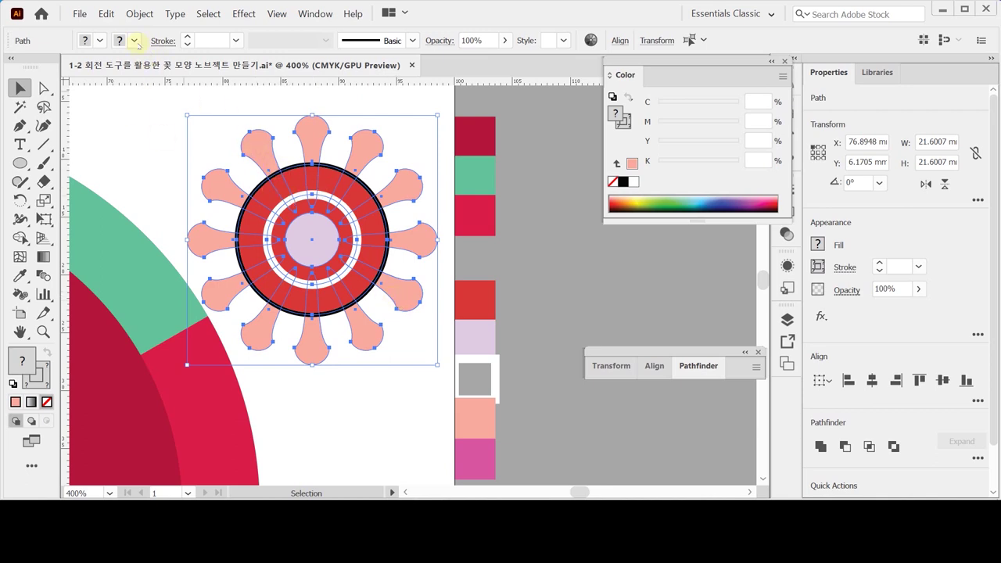
left_click(138, 14)
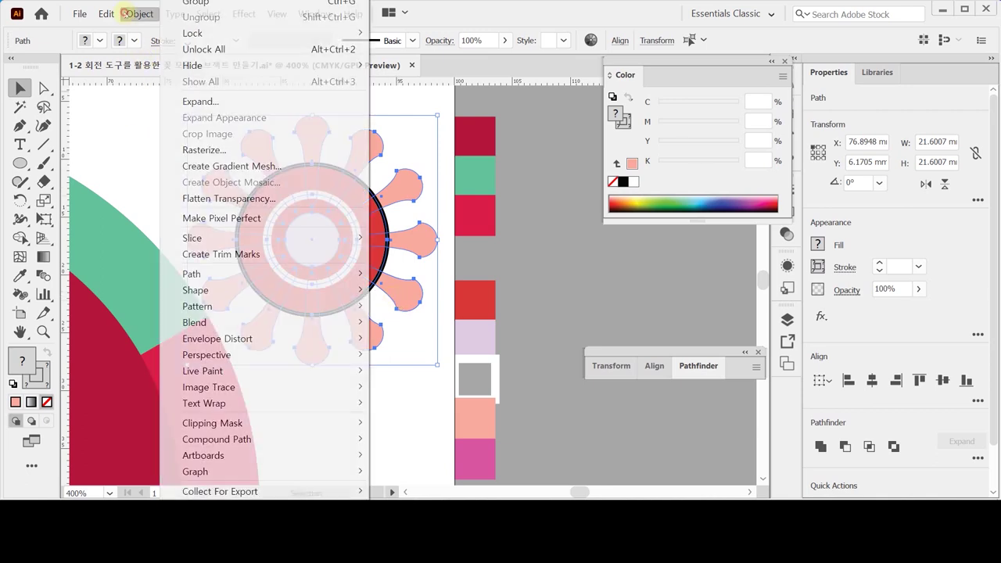
left_click(192, 4)
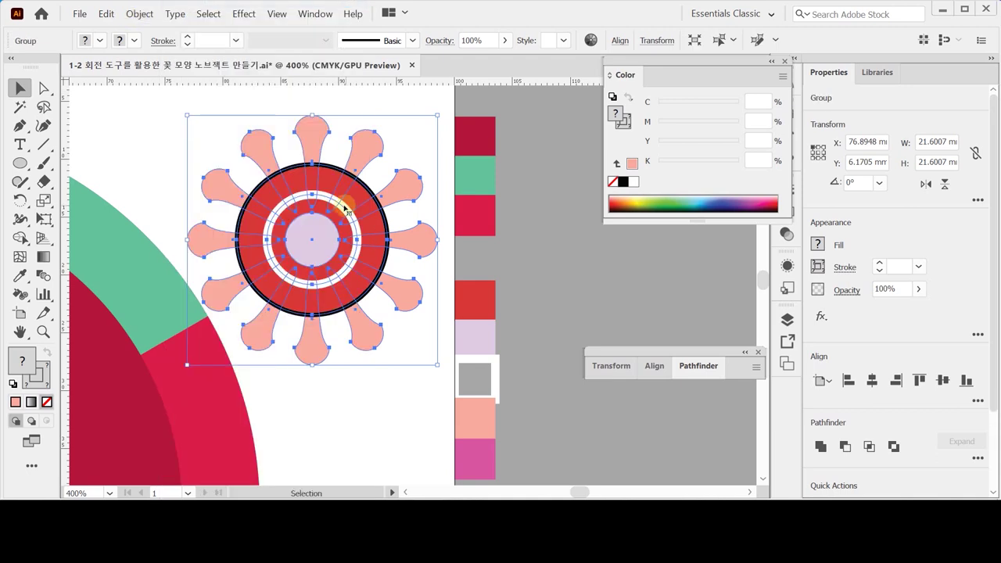
Isolate the flower group to select its large red circle, and leave isolation mode
left_click(145, 139)
left_click(258, 150)
left_click(205, 123)
left_click(245, 141)
left_click(179, 123)
left_click(255, 143)
left_click(237, 139)
left_click(260, 150)
double_click(255, 151)
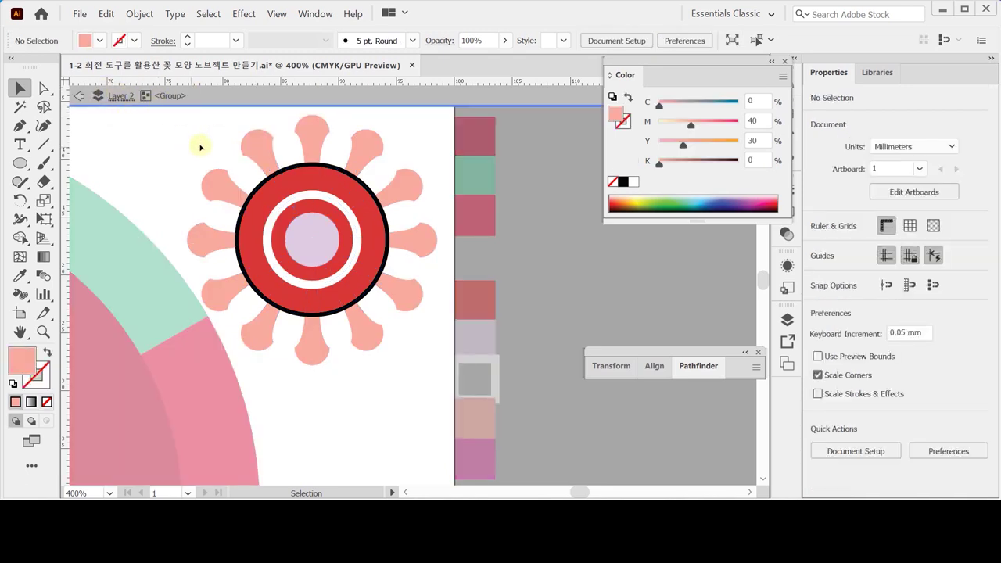
left_click(247, 142)
left_click(335, 179)
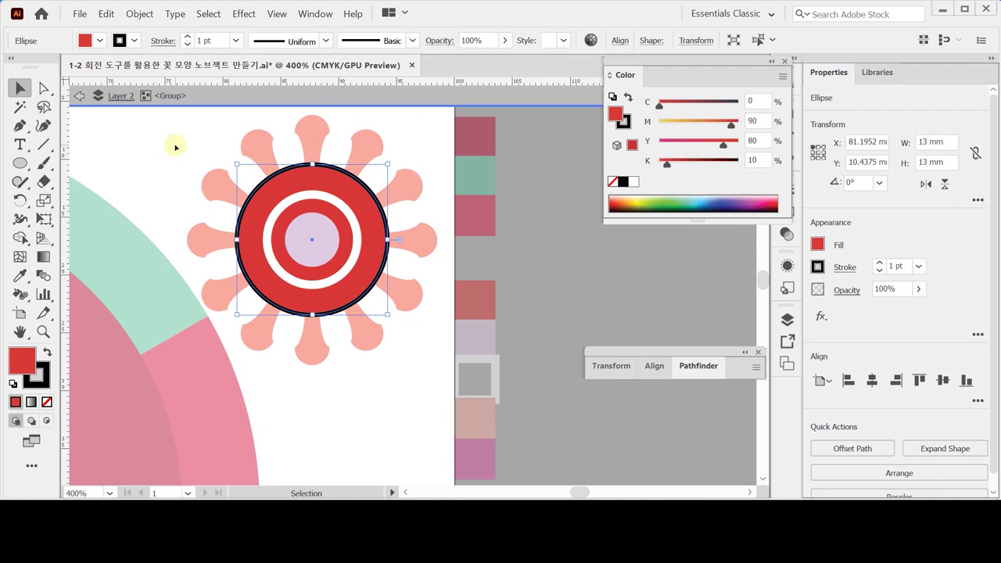
left_click(175, 147)
double_click(175, 147)
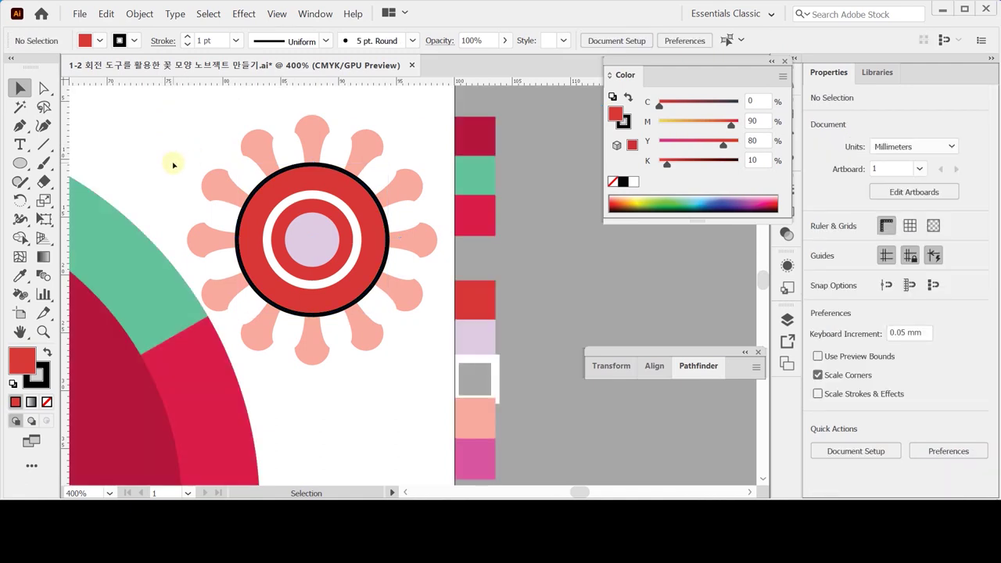
Isolate the flower group, remove the stroke from its large red circle, and leave isolation mode
left_click(295, 222)
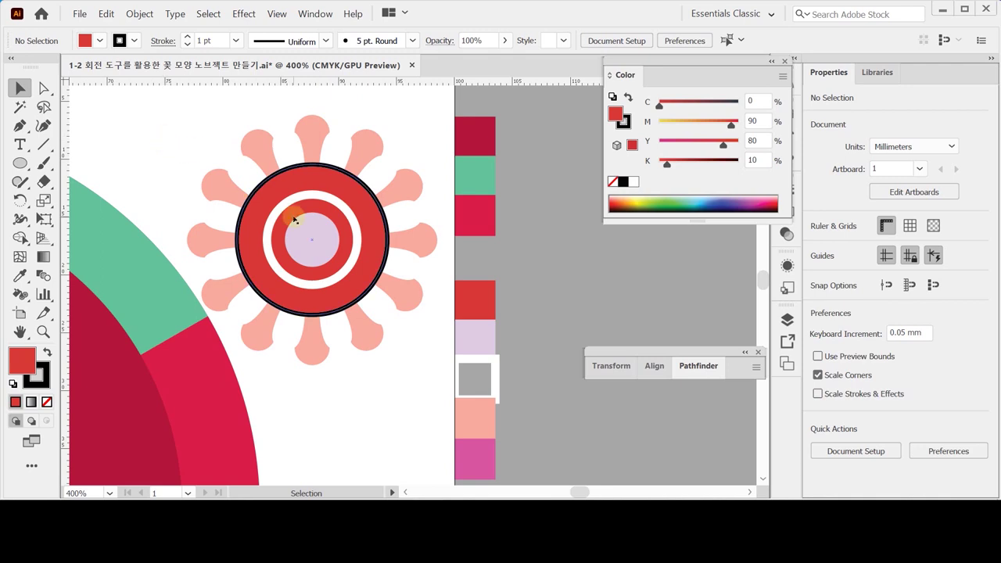
left_click(295, 222)
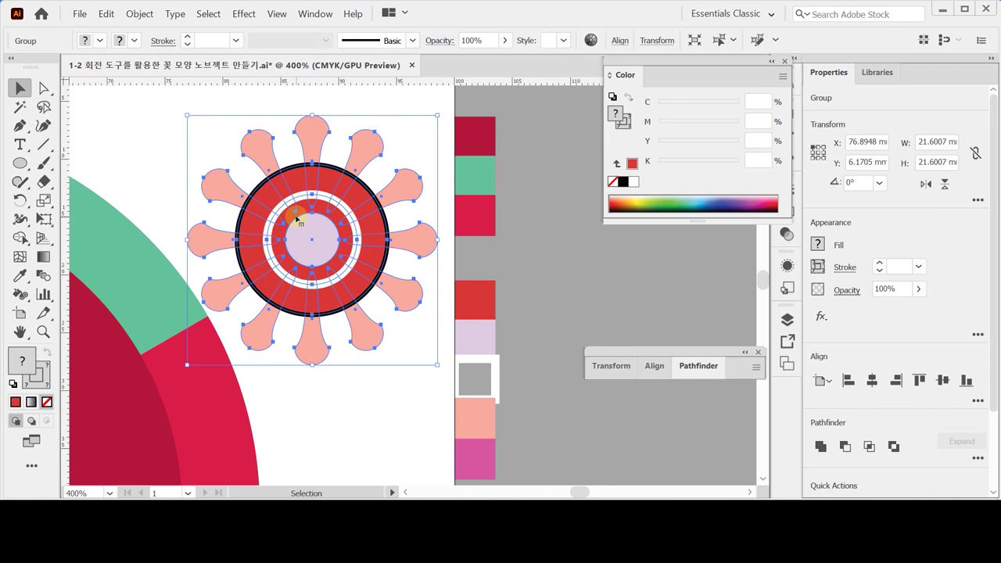
left_click(163, 123)
double_click(356, 189)
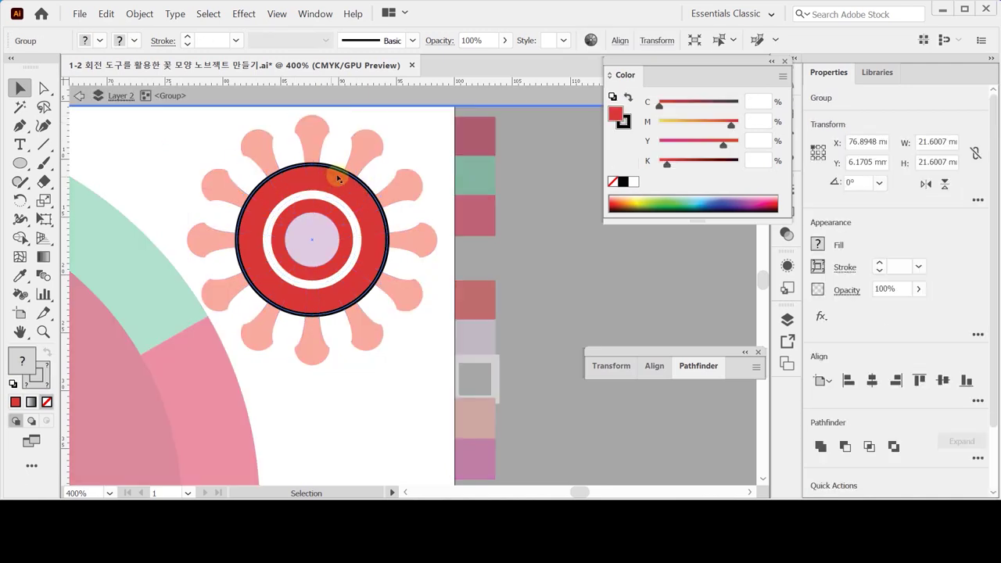
left_click(356, 190)
left_click(625, 125)
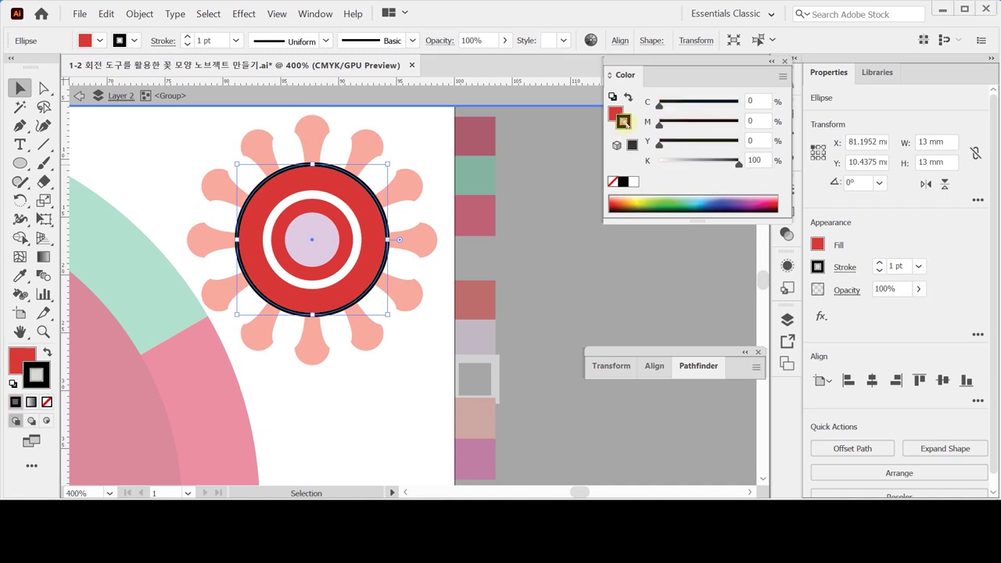
left_click(612, 181)
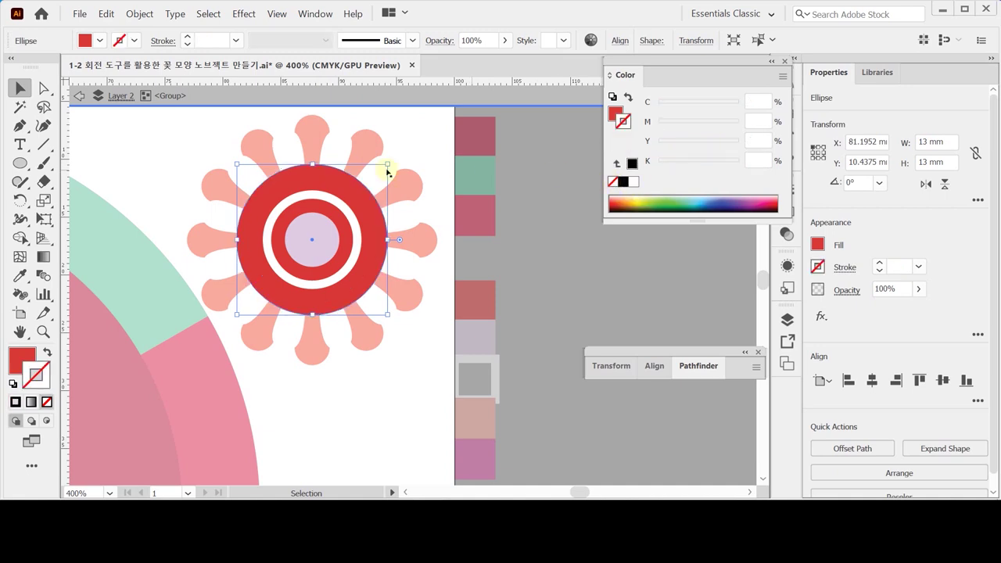
double_click(167, 148)
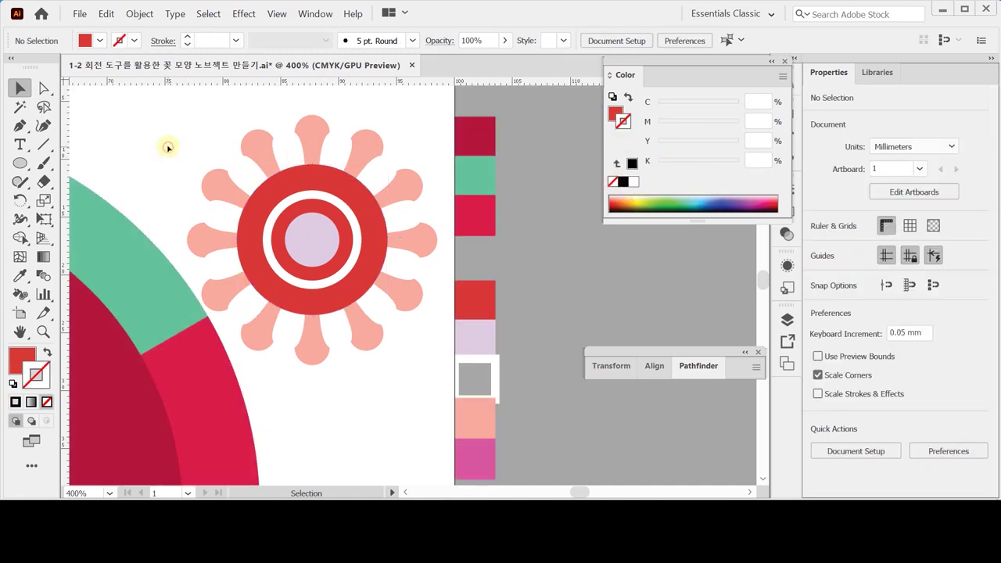
Create a 60% uniformly scaled copy of the flower group with Scale Strokes & Effects enabled
left_click(334, 183)
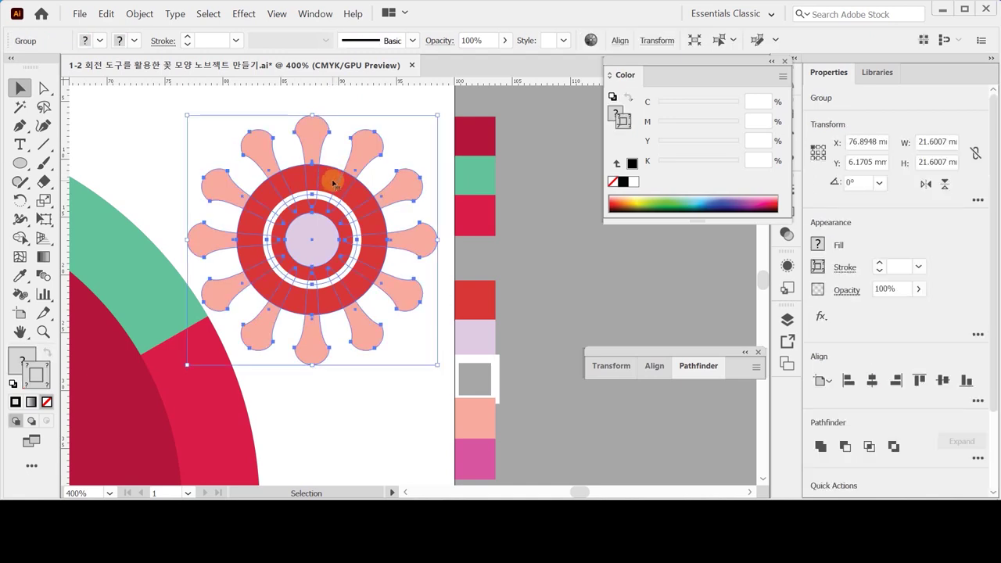
left_click(152, 121)
left_click(275, 180)
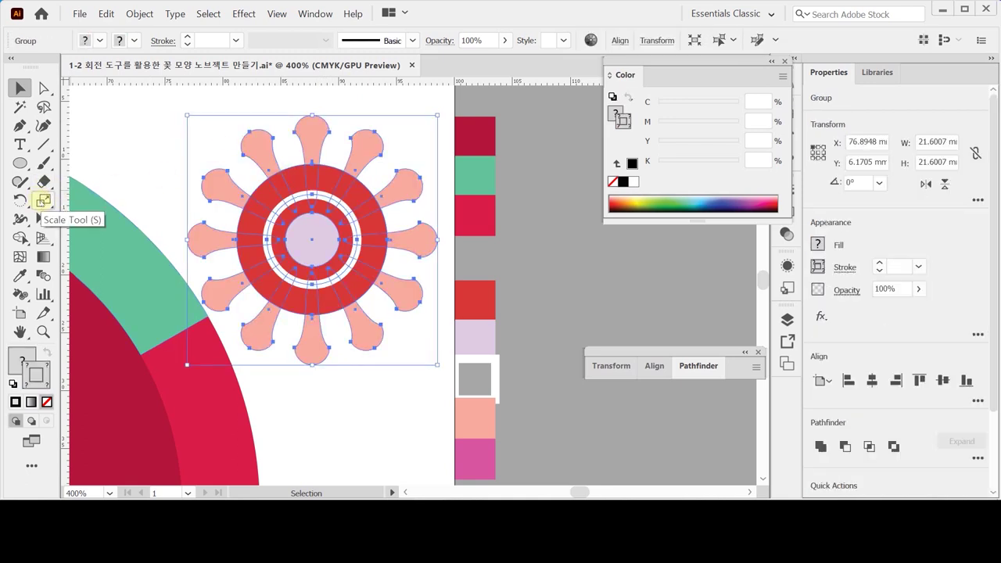
double_click(43, 200)
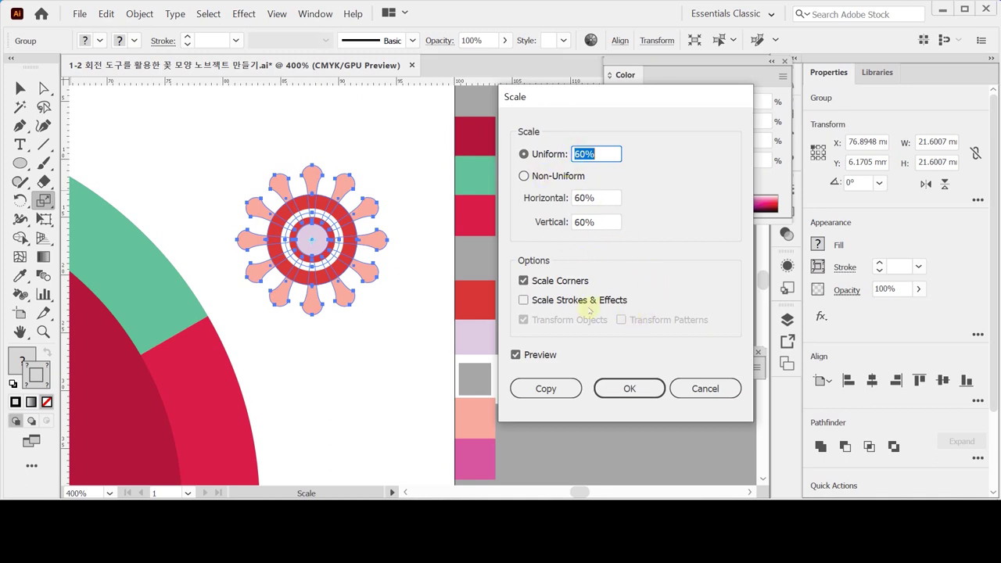
left_click(523, 301)
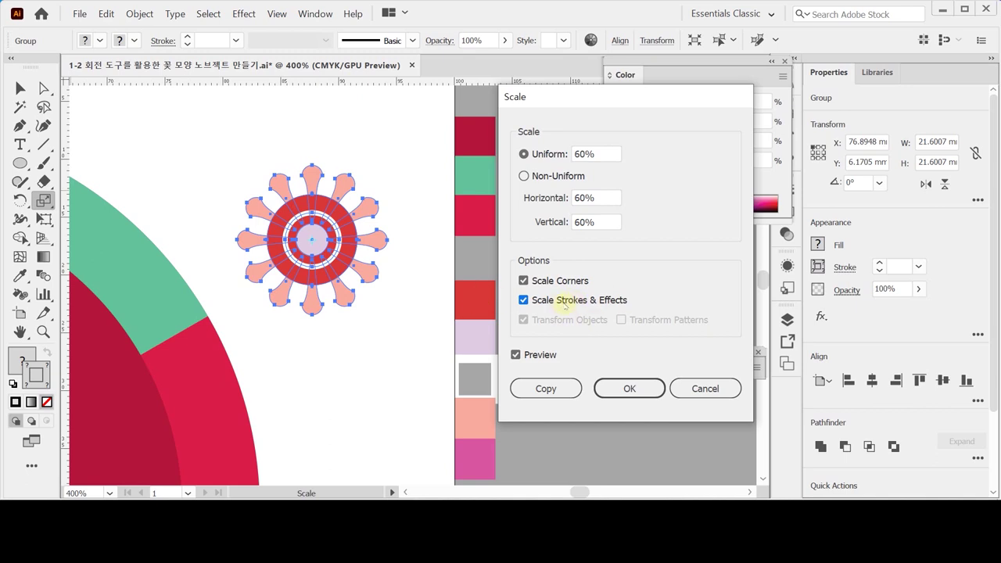
left_click(562, 388)
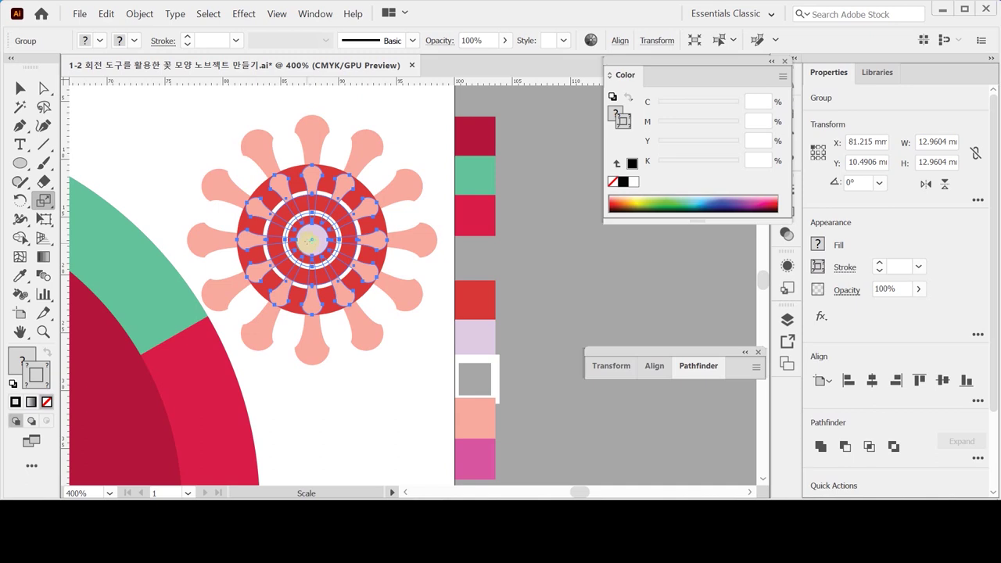
Move the large flower into the upper middle of the dark red circle and the small flower to its lower-left area
left_click_drag(310, 232, 299, 380)
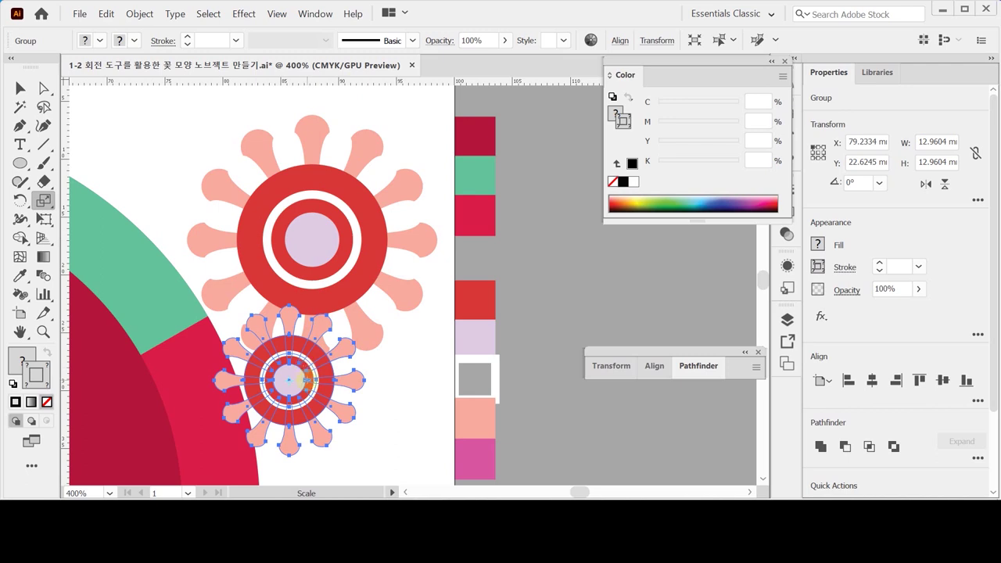
key("ctrl+space")
left_click(336, 353, "alt")
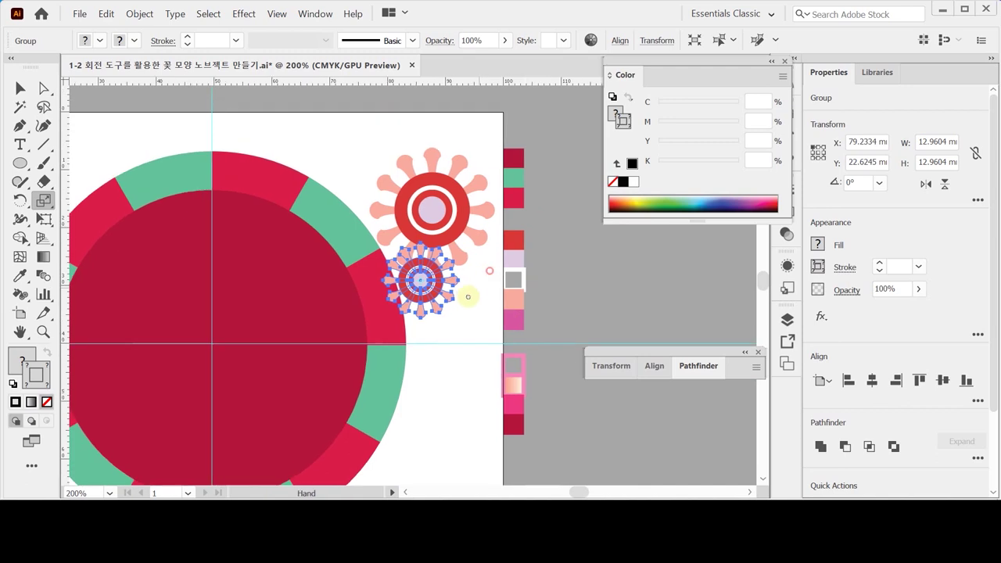
left_click(19, 88)
scroll(324, 246, "left", 5)
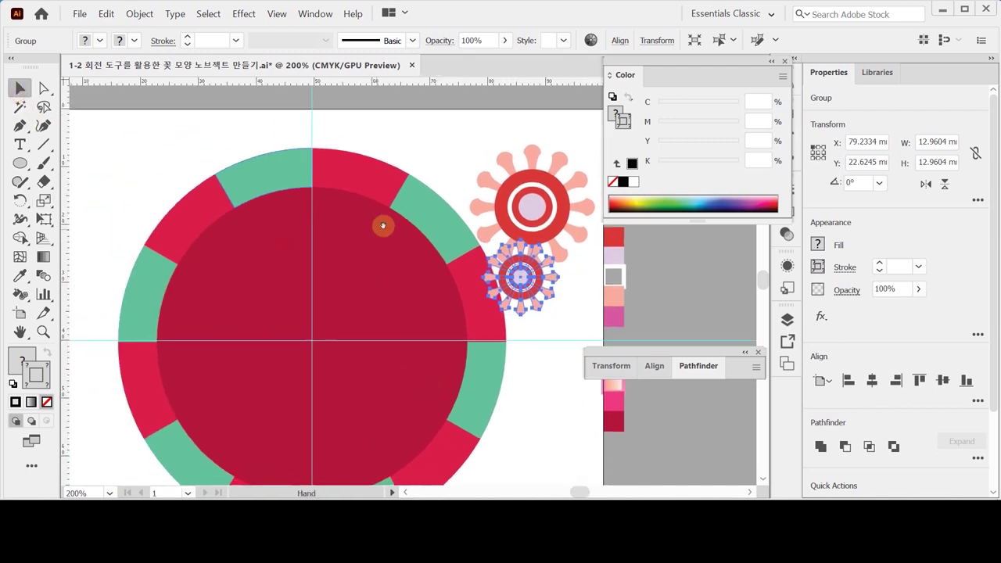
left_click_drag(511, 201, 356, 263)
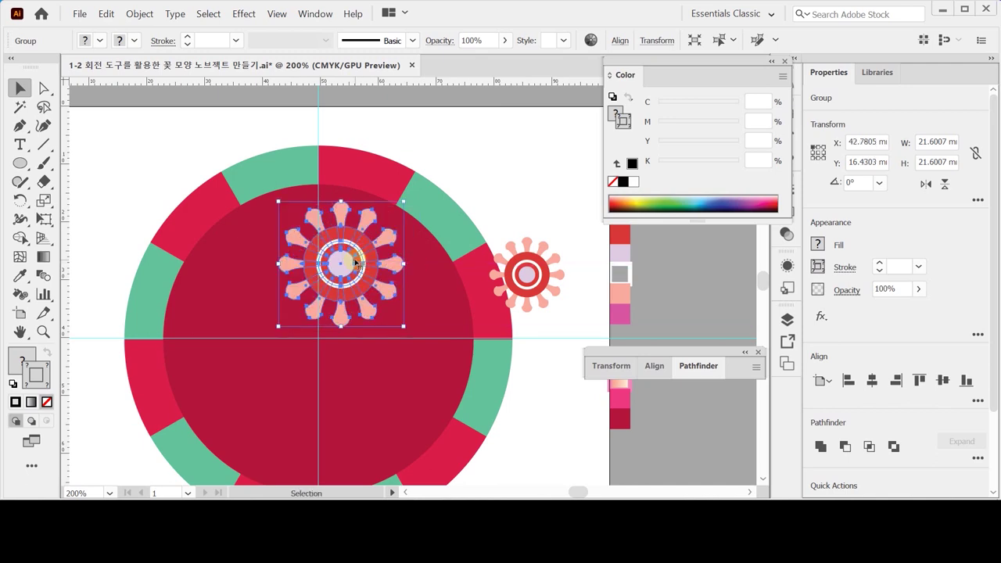
left_click_drag(502, 280, 255, 351)
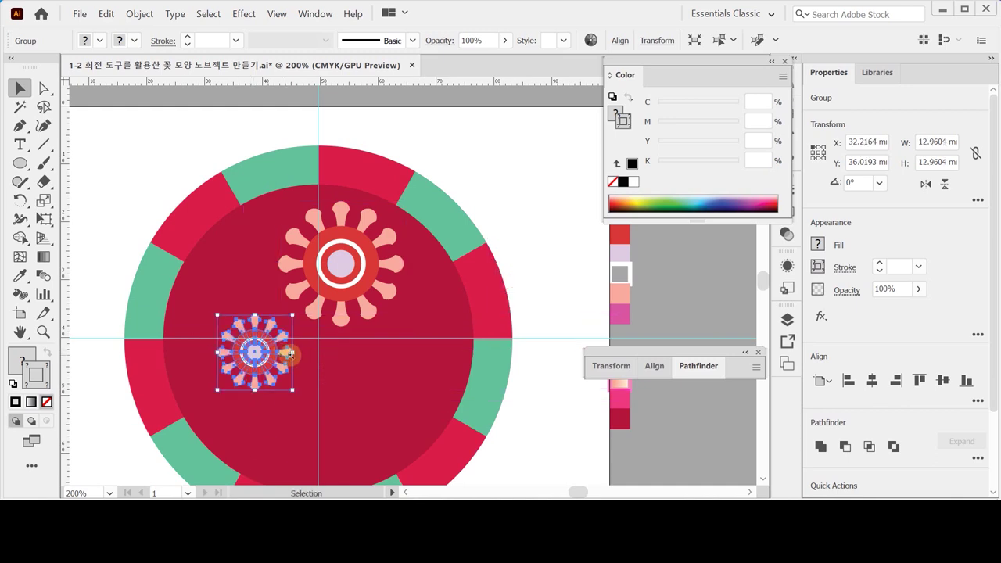
Isolate the small flower group and fill its large circle with C 10, M 0, Y 80, K 0
scroll(289, 355, "up", 3)
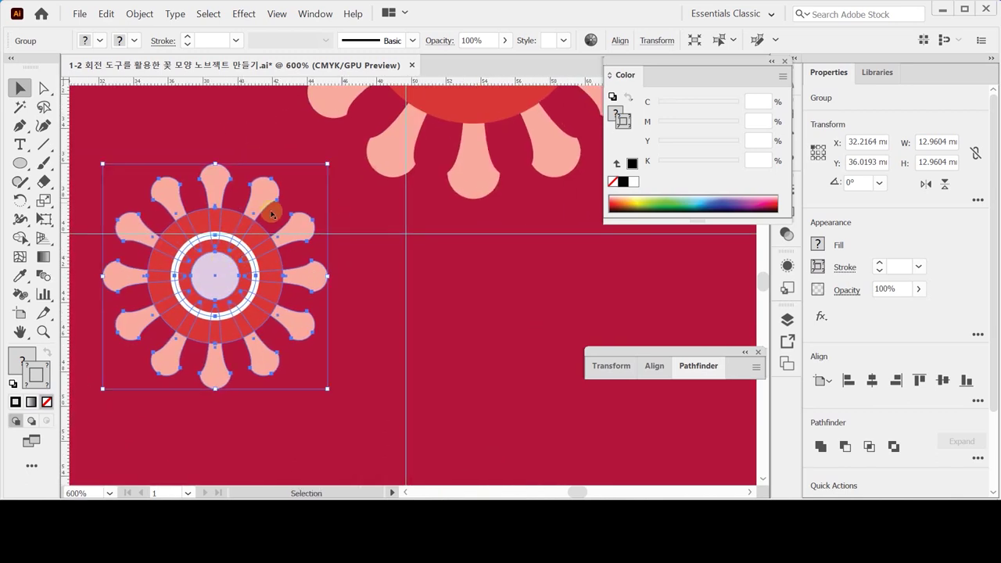
left_click(121, 141)
double_click(231, 255)
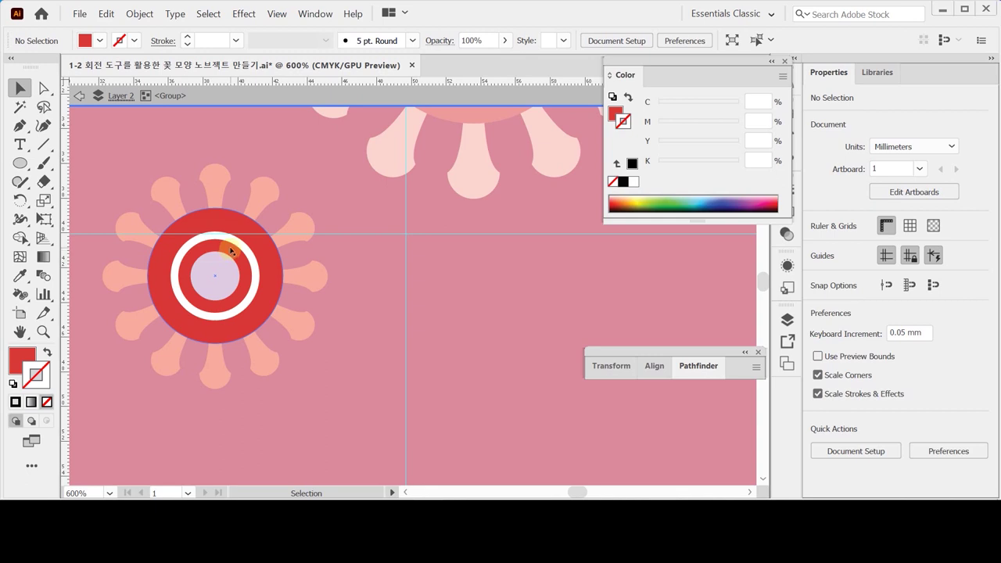
left_click(264, 233)
key("x")
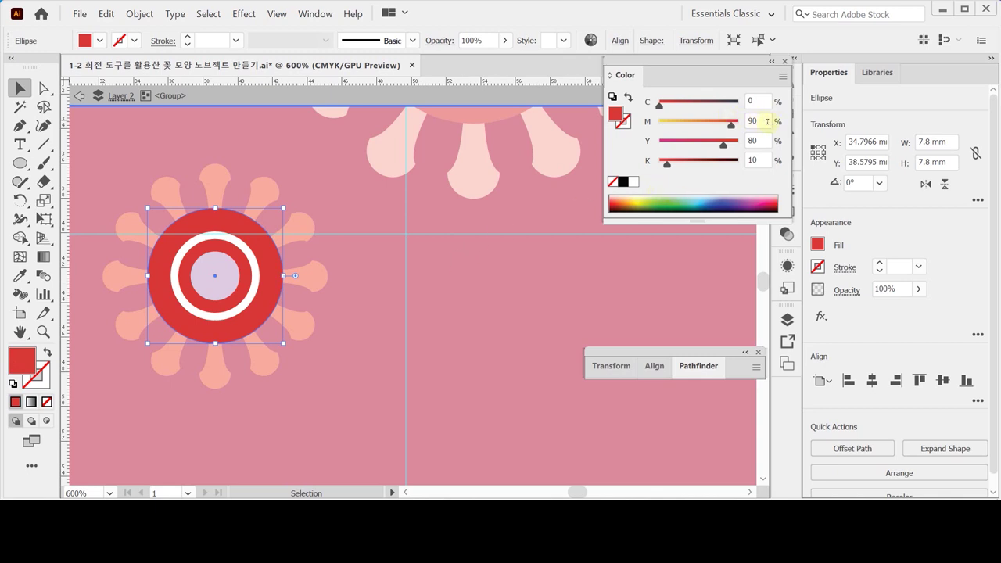
left_click(633, 181)
left_click(751, 100)
type("10")
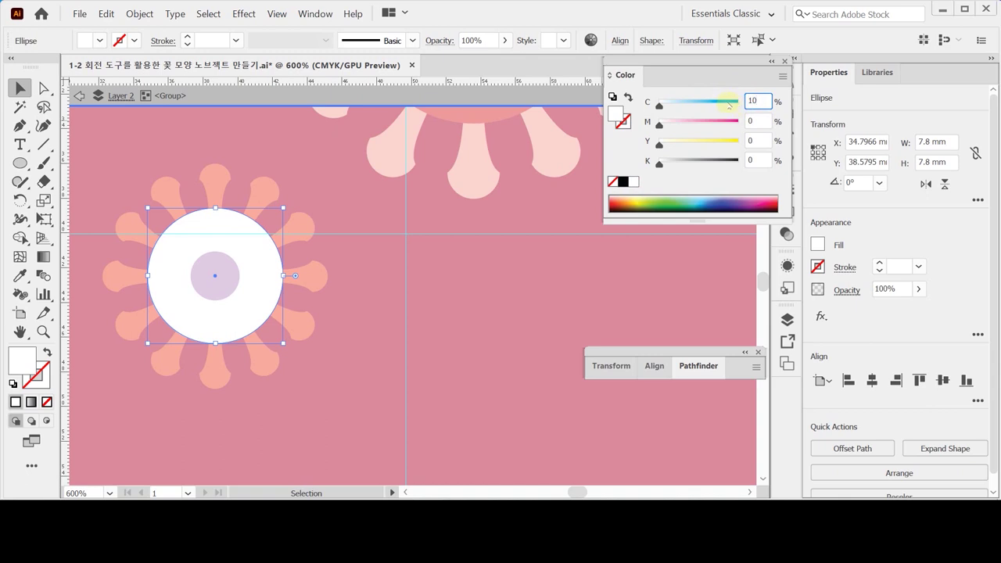
left_click(750, 141)
type("80")
key("Return")
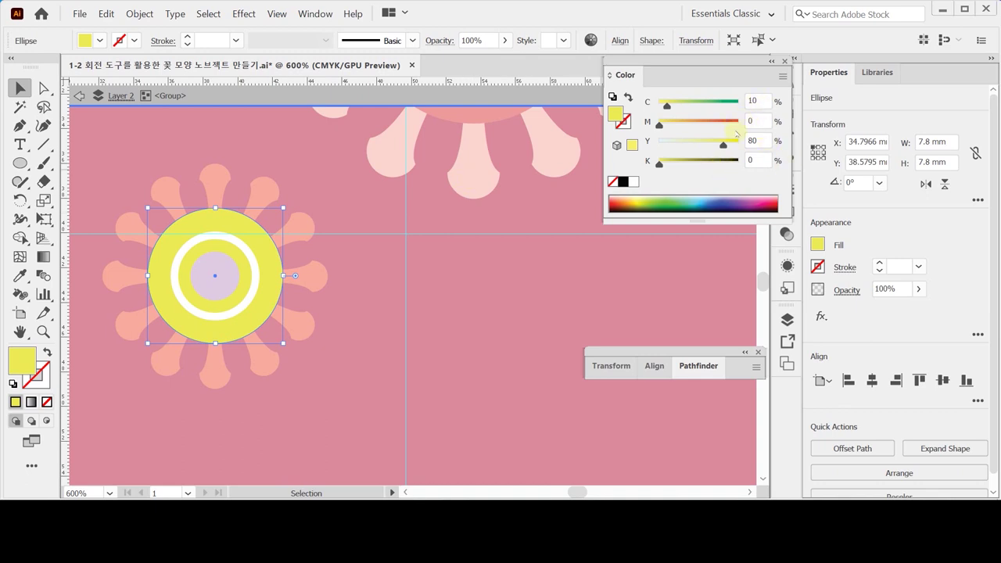
Change the small flower's large circle fill to M 80 and Y 0, and leave isolation mode
left_click(761, 119)
type("80")
left_click_drag(724, 145, 659, 145)
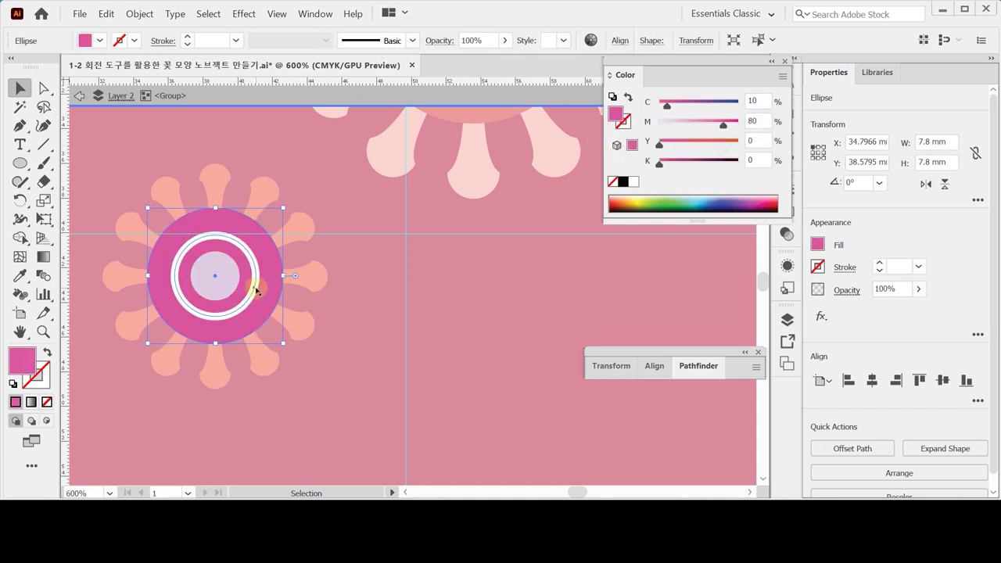
double_click(370, 334)
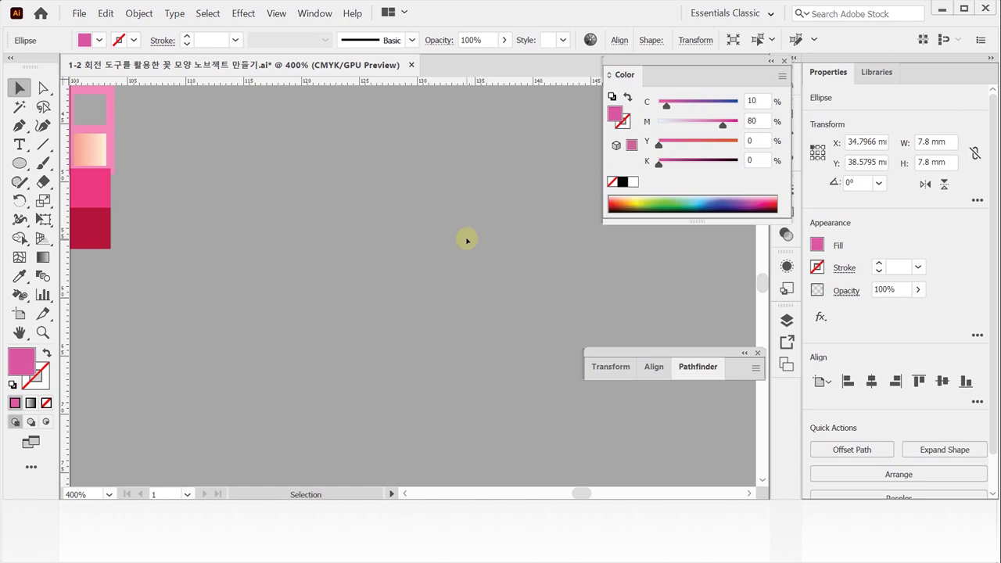
Draw an ellipse 11 mm wide and 16 mm high on the empty canvas beside the colour swatches
left_click(19, 162)
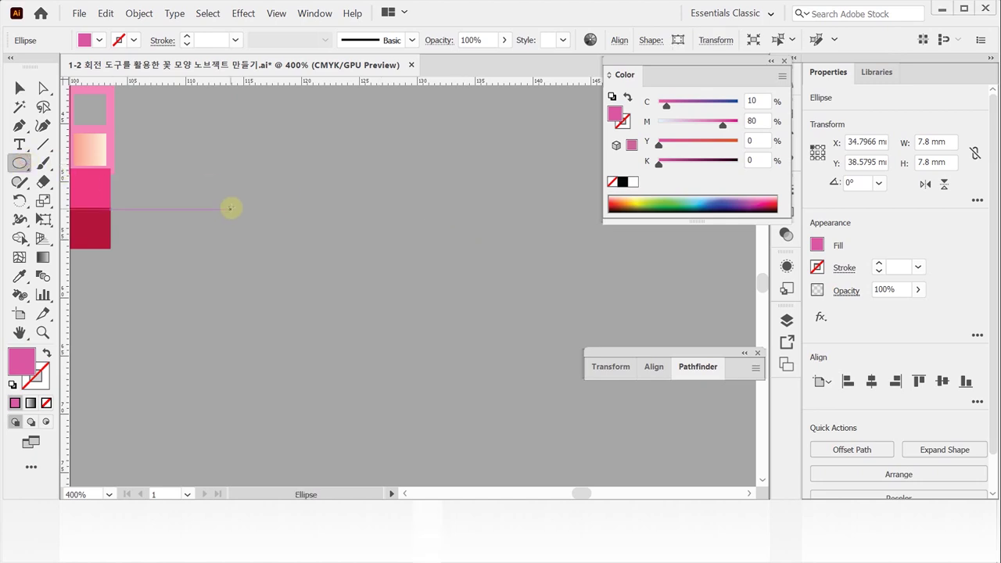
left_click(288, 203)
type("11")
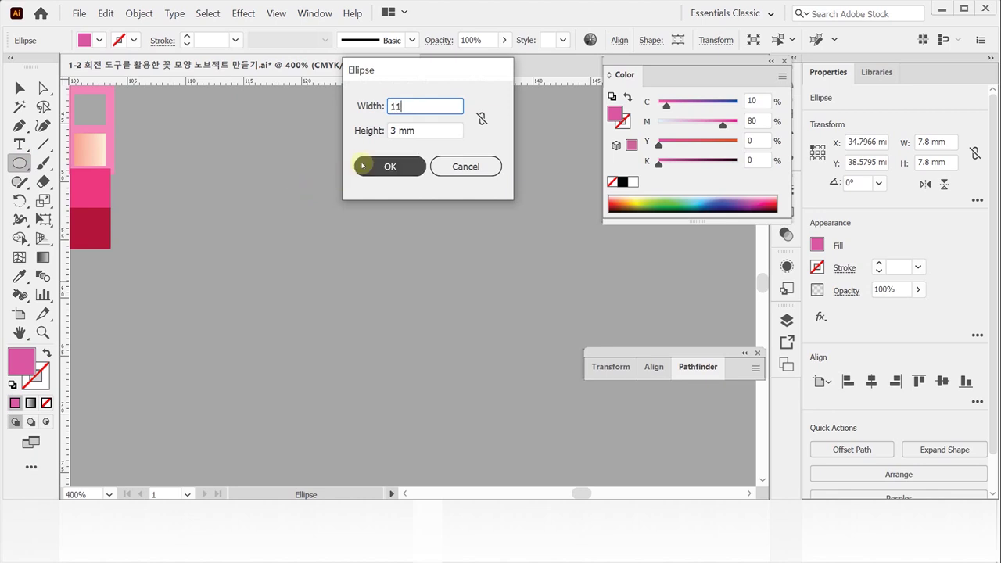
key("Tab")
type("16")
left_click(389, 166)
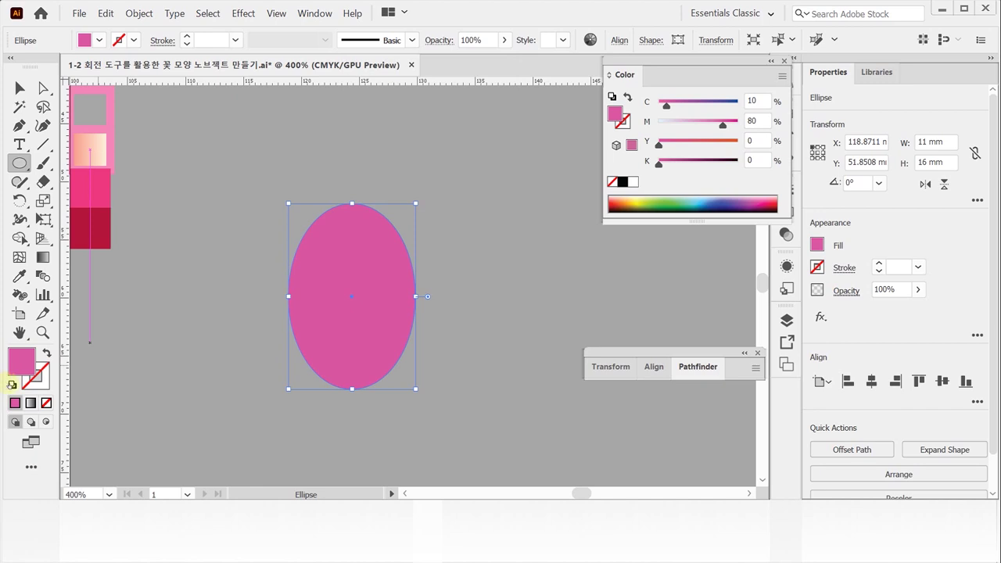
Reset the ellipse to the default white fill, and give it a 2 pt stroke coloured C 0, M 60, Y 0, K 0
left_click(13, 384)
left_click(37, 383)
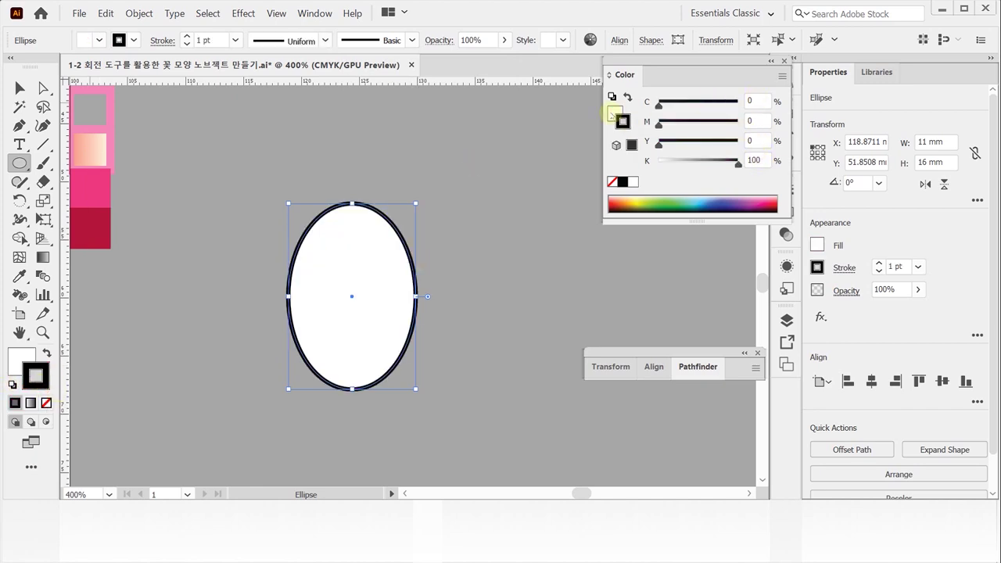
key("slash")
left_click(748, 120)
type("50")
key("Return")
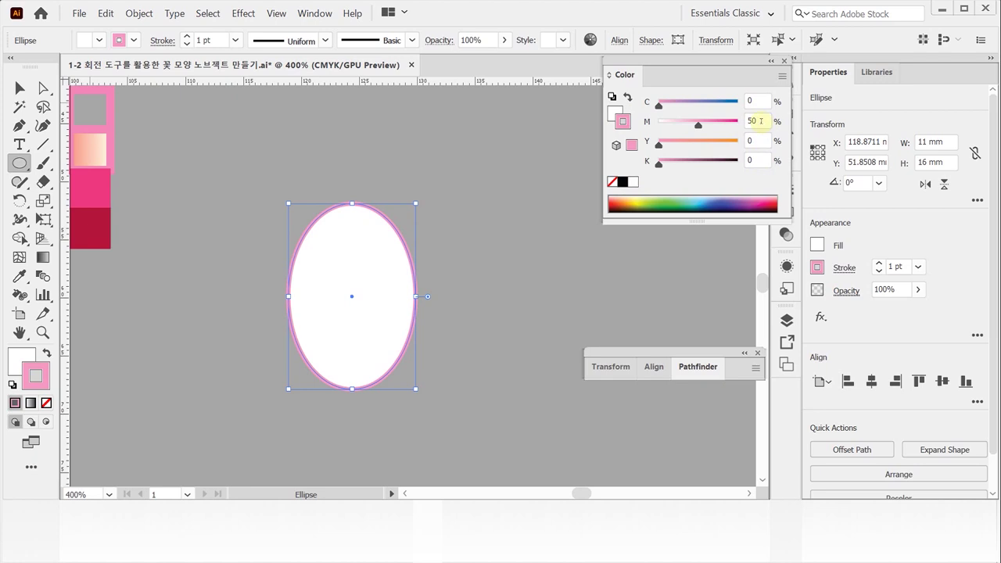
left_click(708, 124)
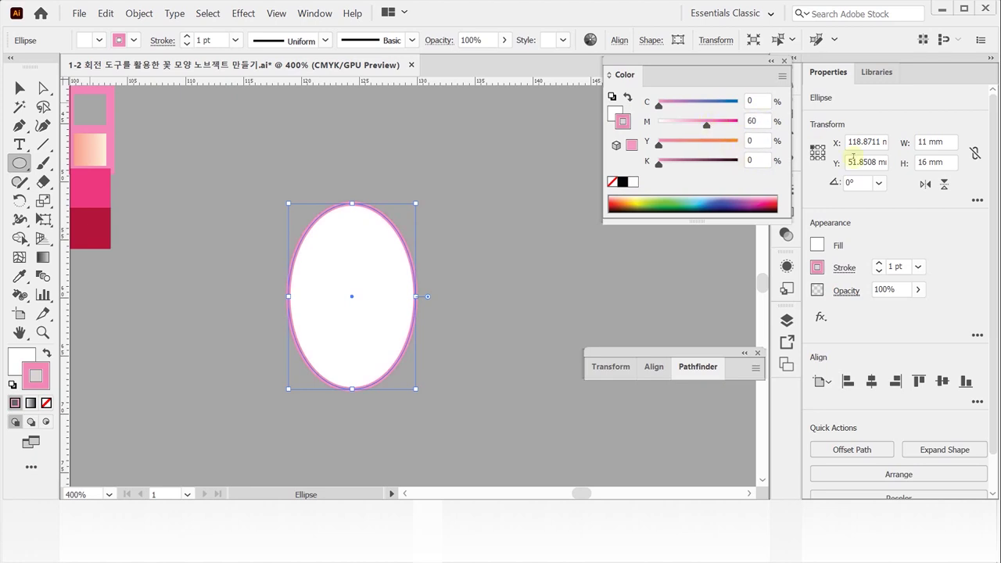
left_click(878, 263)
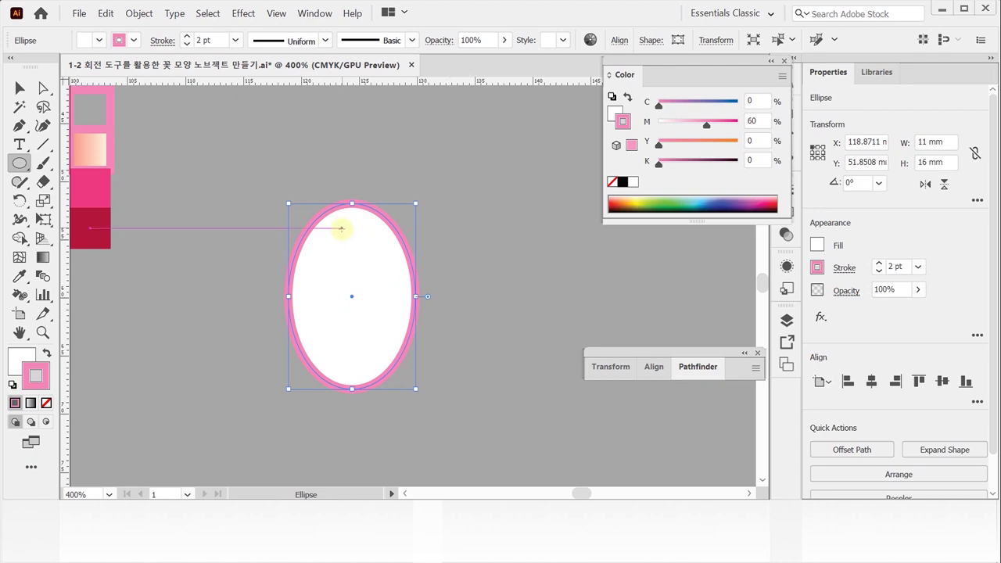
Select only the ellipse's bottom anchor point and scale it uniformly to 20%, tapering the shape into a petal
scroll(367, 282, "down", 1)
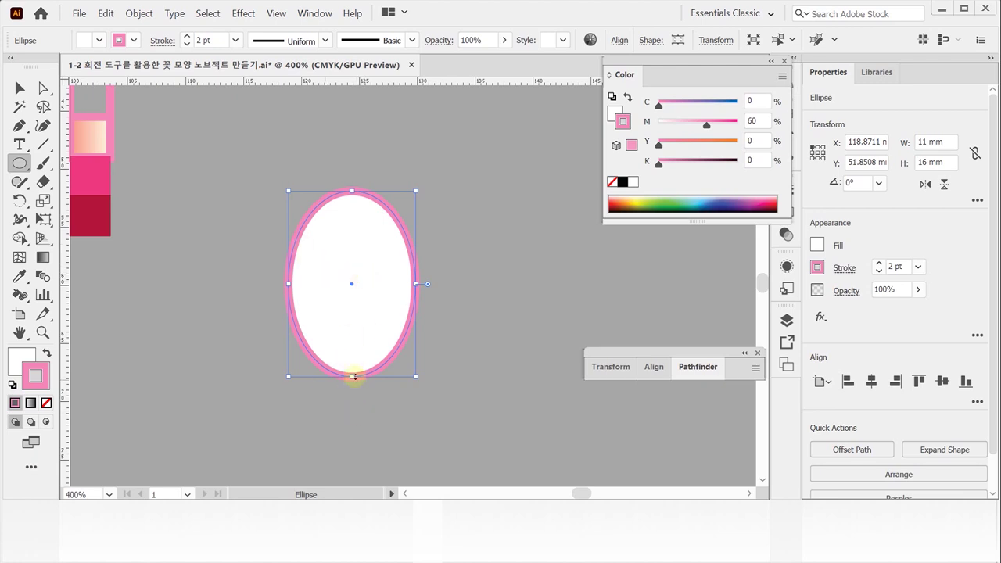
left_click(43, 88)
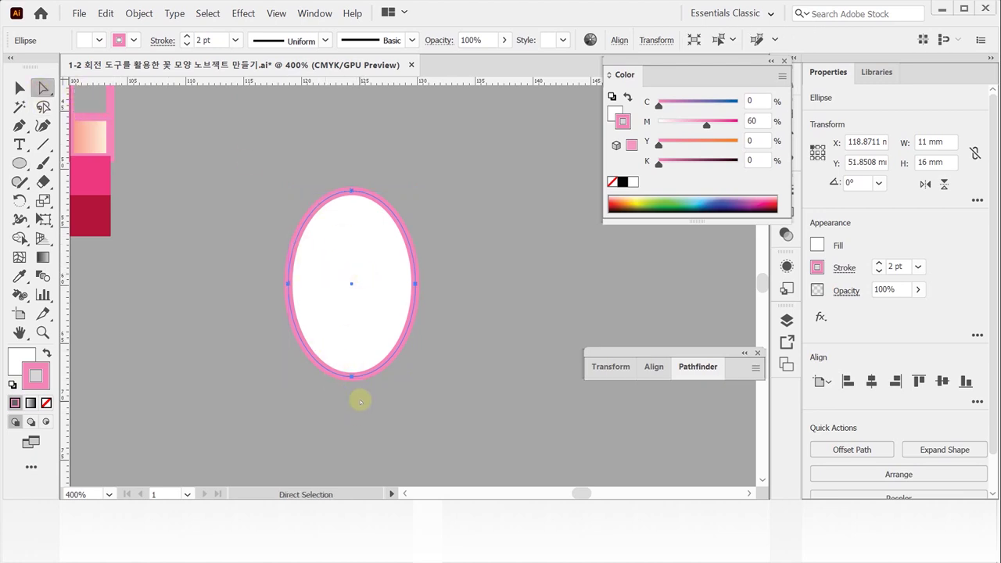
left_click(374, 366)
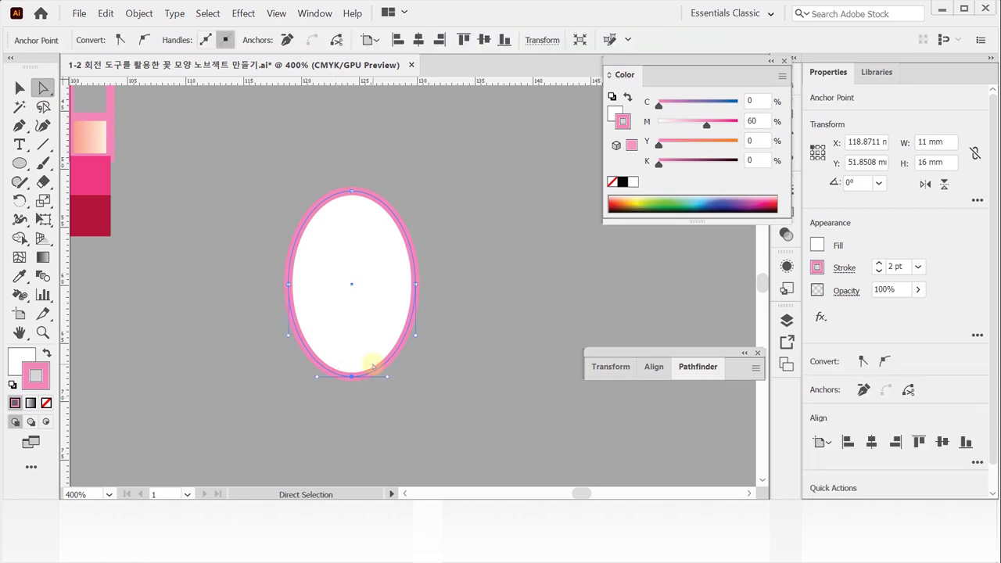
scroll(375, 365, "down", 1)
left_click_drag(320, 394, 380, 332)
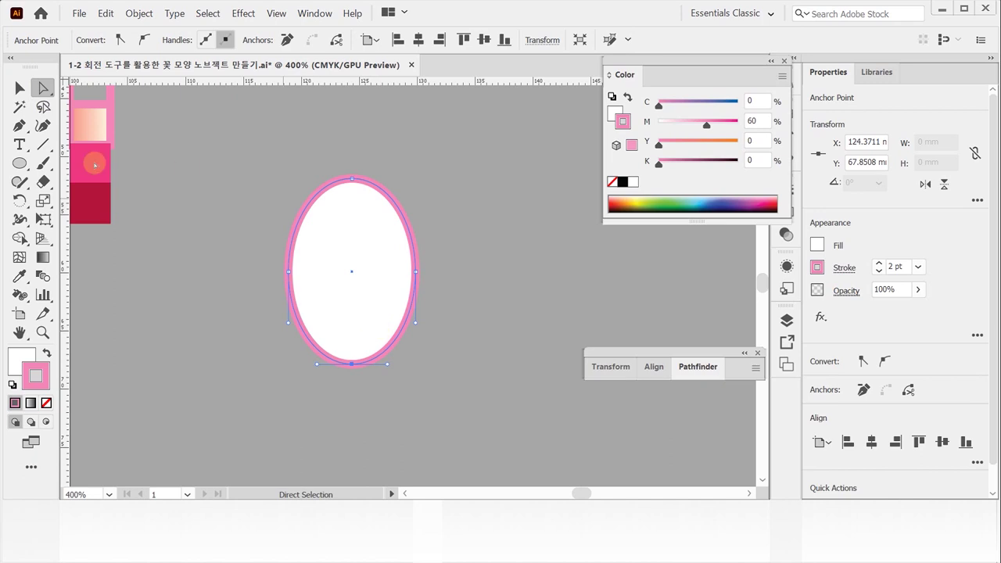
left_click(45, 200)
key("ctrl")
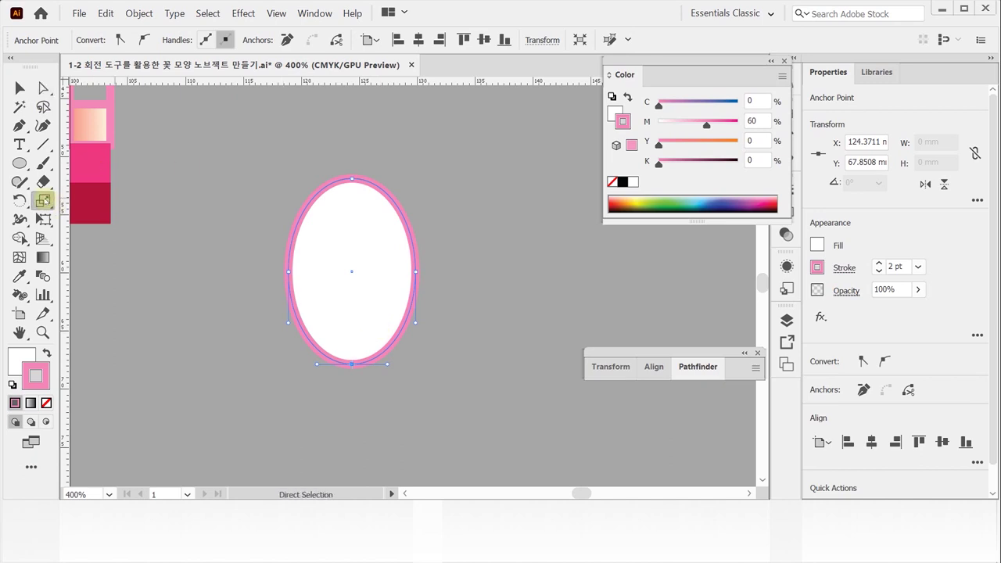
double_click(43, 201)
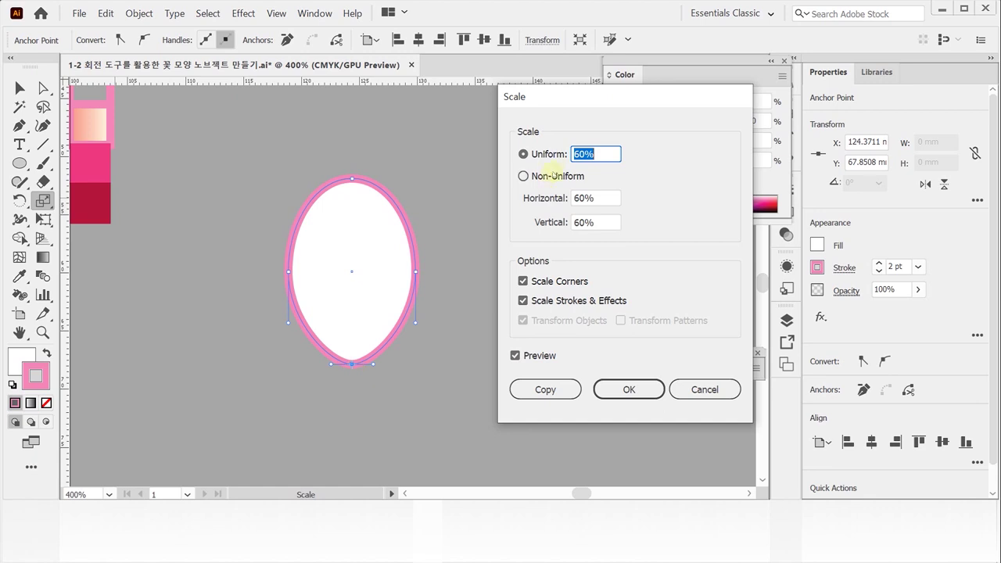
type("20")
left_click(620, 398)
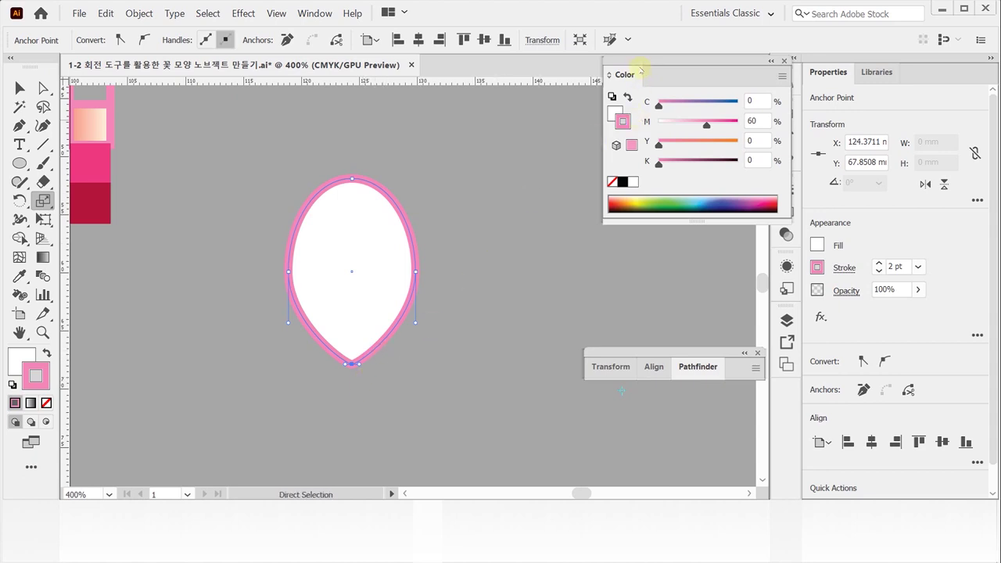
Make the fill active and dock the Gradient panel beneath the floating Color panel
key("x")
left_click_drag(640, 61, 594, 53)
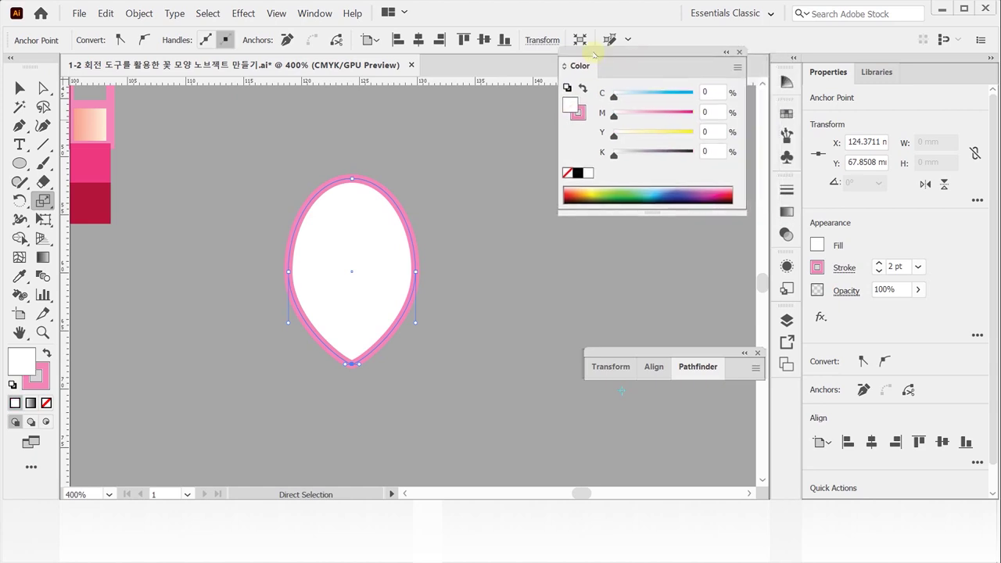
left_click(787, 211)
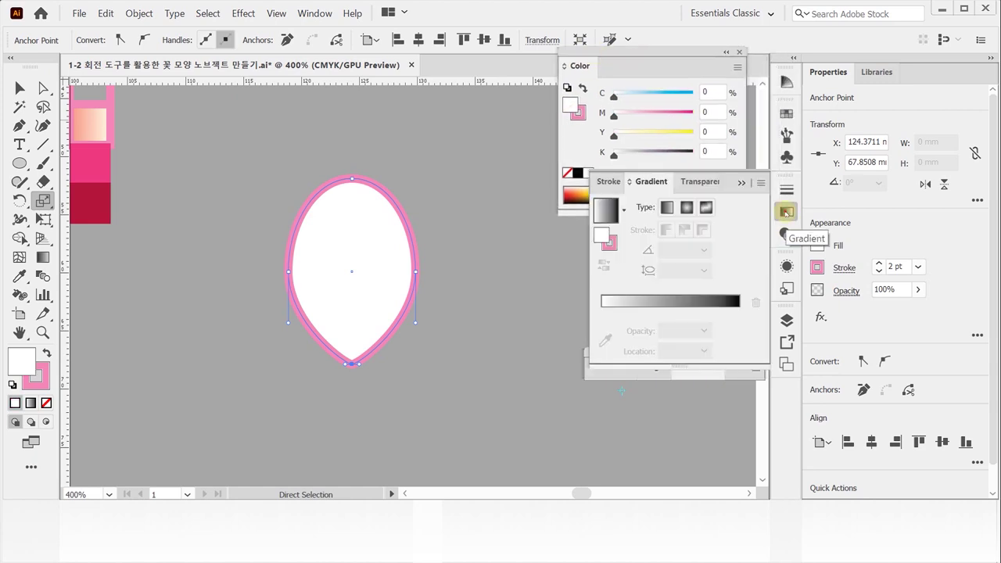
left_click(786, 211)
left_click_drag(787, 211, 575, 220)
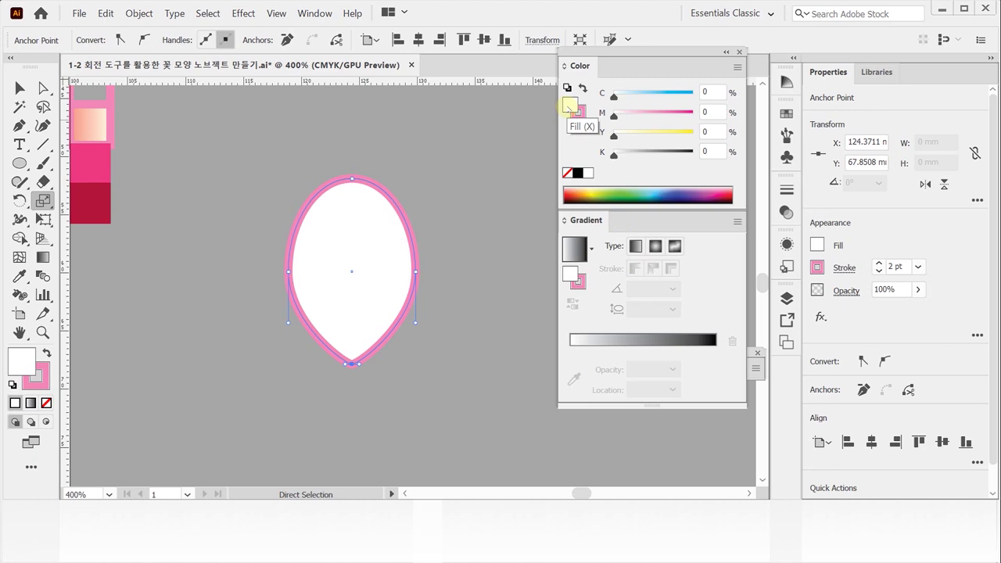
left_click(574, 349)
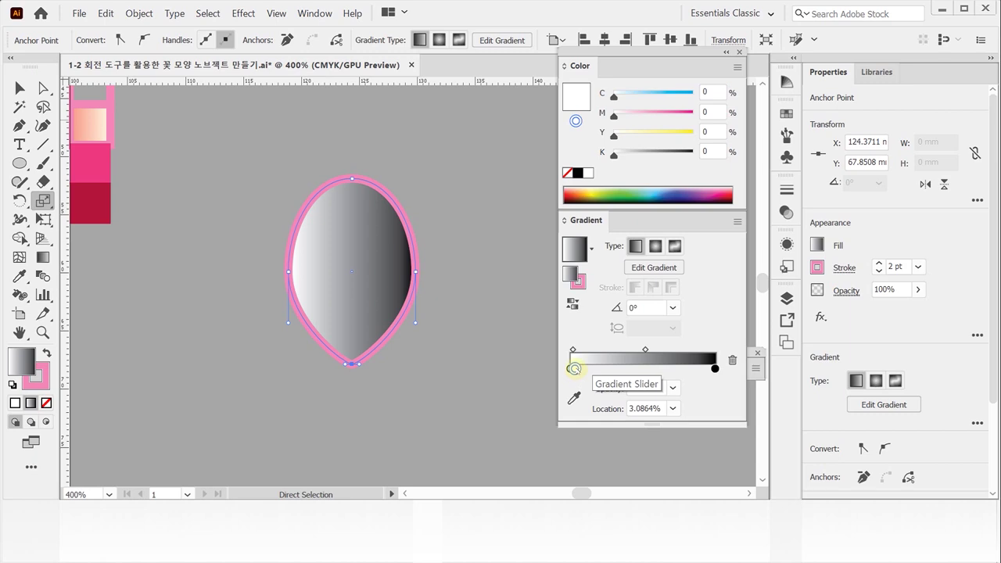
key("ctrl+z")
key("ctrl+z")
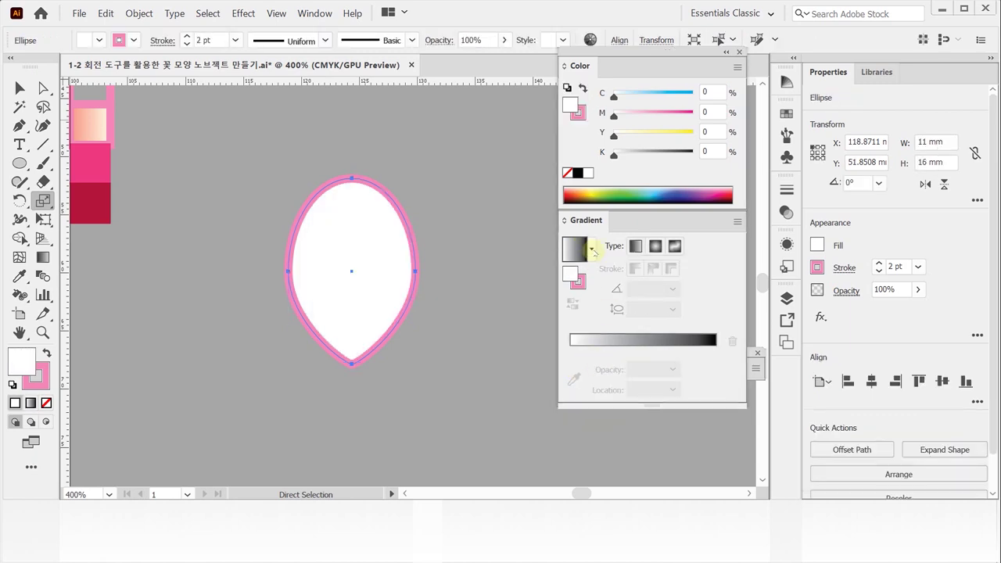
Apply a linear gradient to the petal's fill and select its starting colour stop
left_click(635, 246)
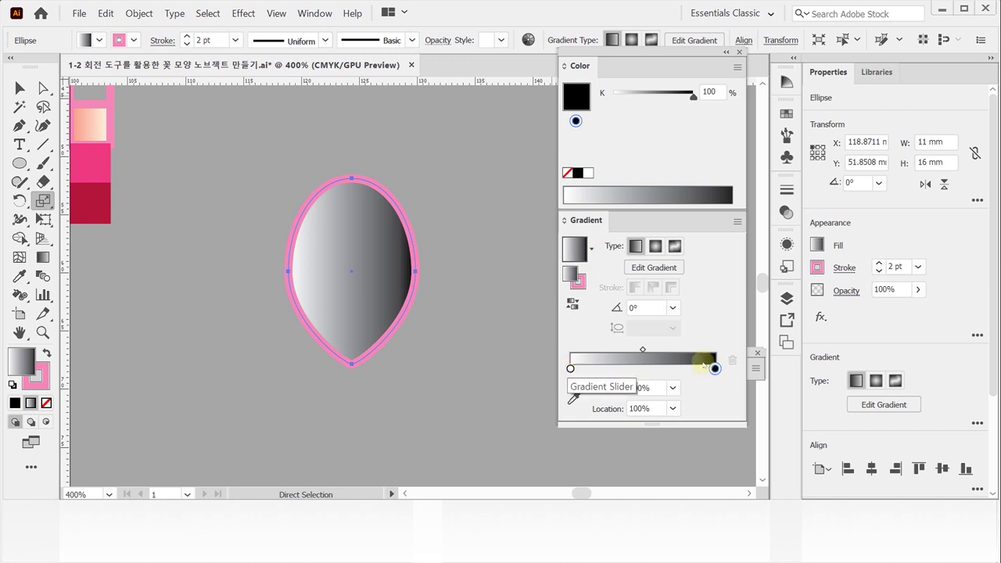
left_click(570, 368)
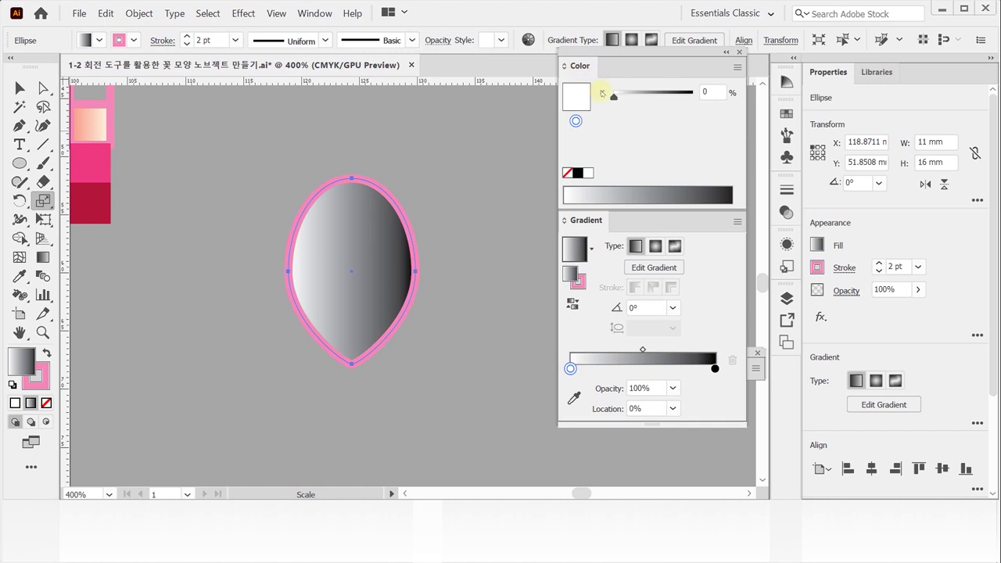
left_click(714, 368)
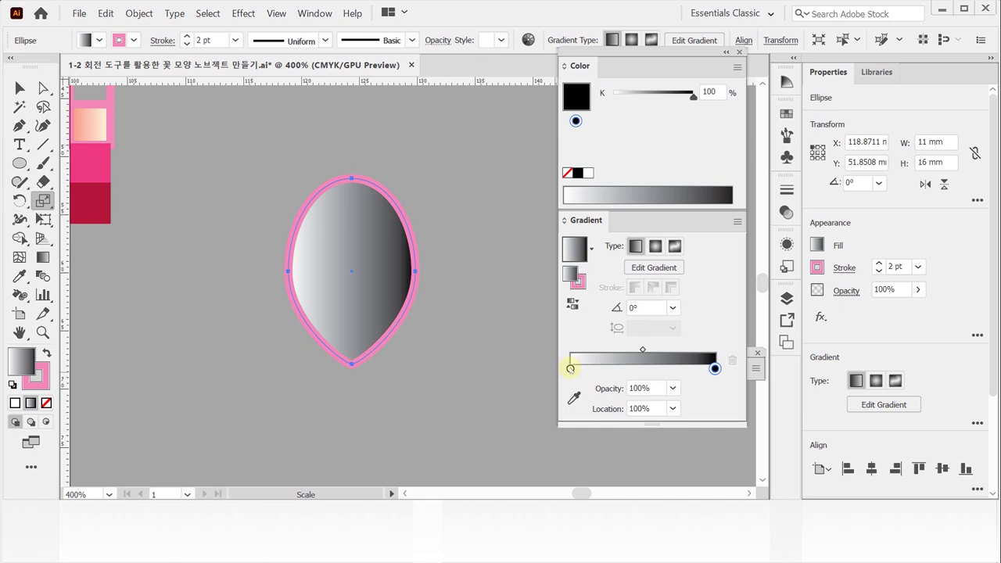
left_click(570, 368)
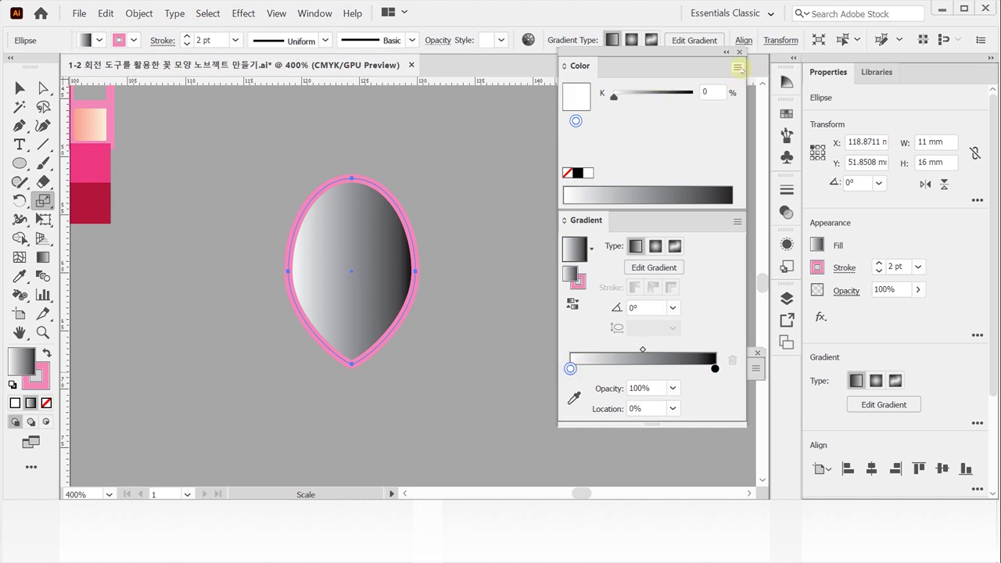
Switch the starting gradient stop to CMYK and colour it C 0, M 50, Y 40, K 0
left_click(738, 68)
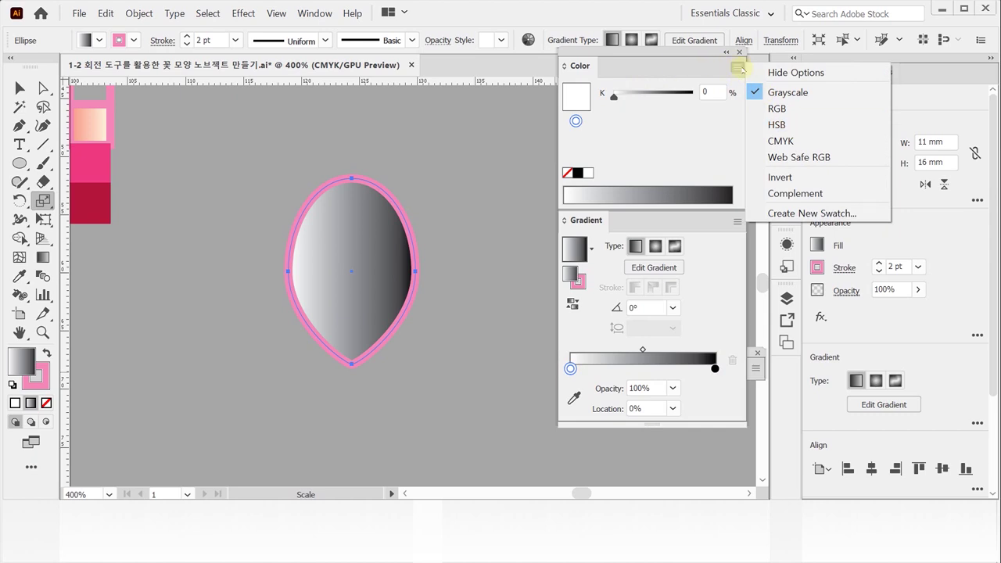
left_click(788, 140)
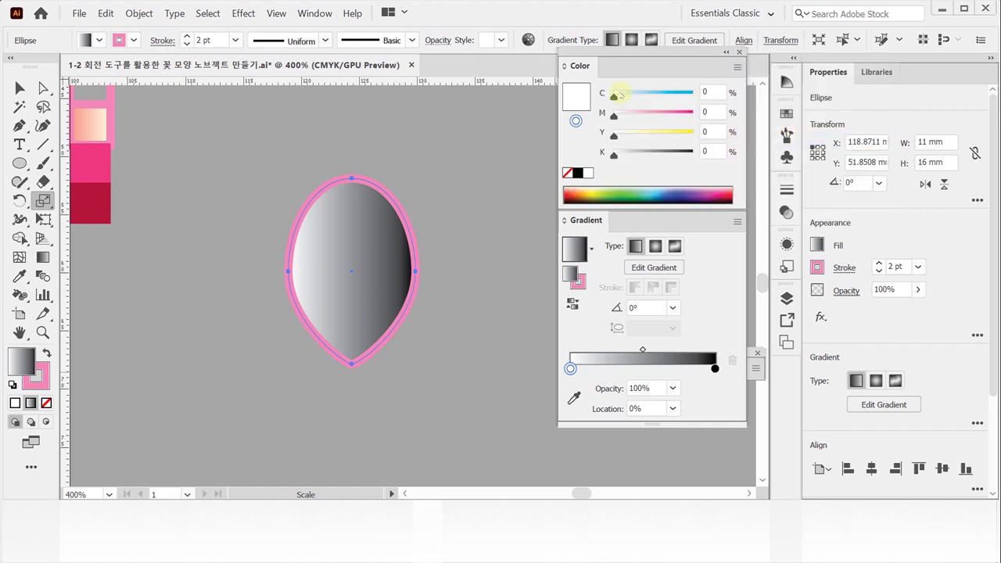
left_click(706, 112)
type("5")
key("Tab")
type("40")
key("Return")
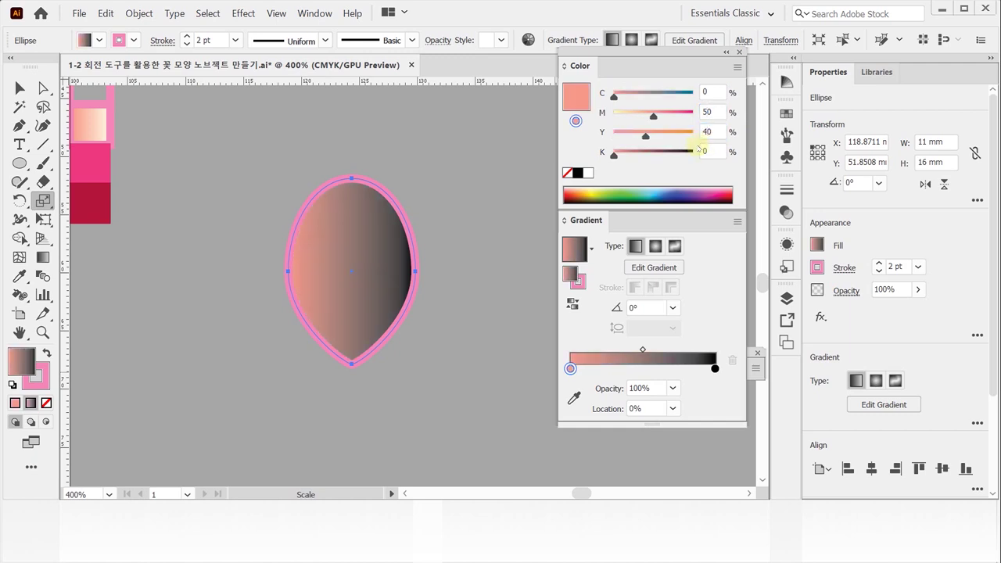
left_click(714, 369)
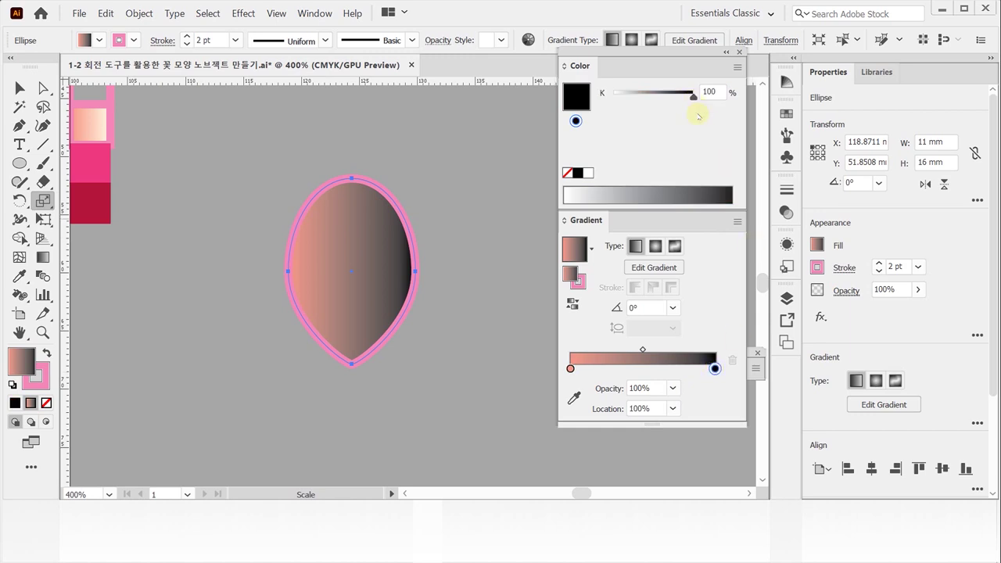
left_click(737, 68)
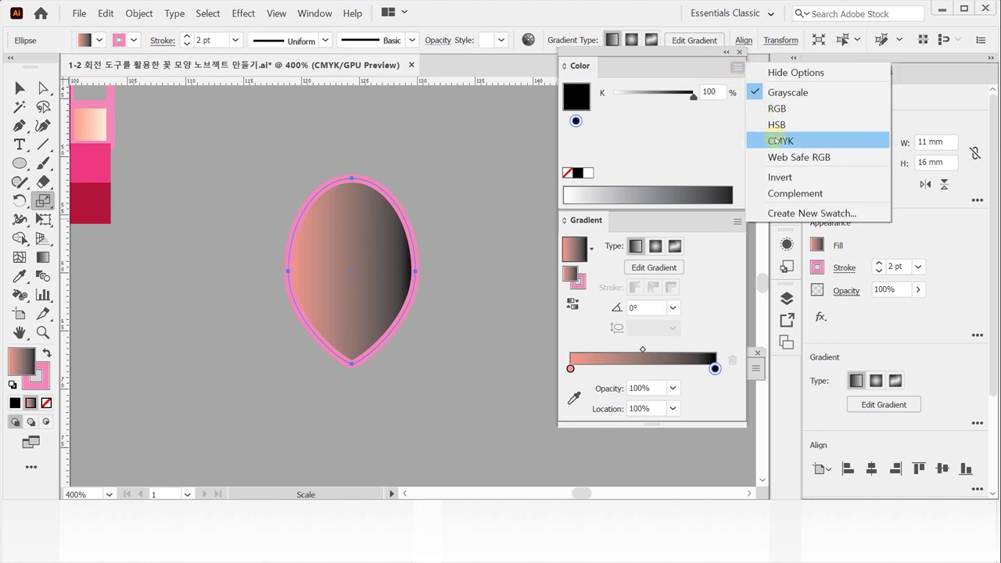
left_click(695, 134)
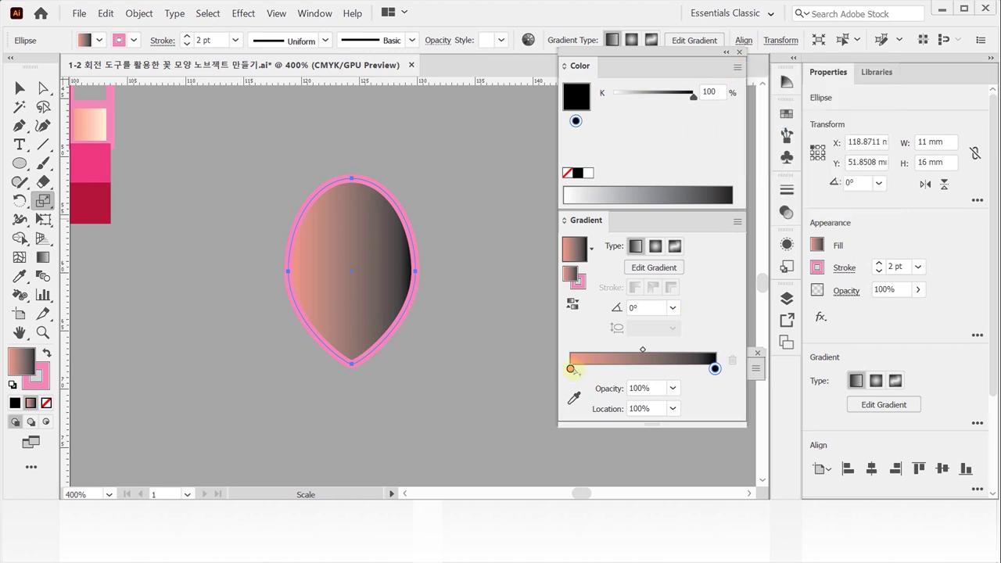
Try to replace the gradient's black end stop with a CMYK stop added at about 74% and moved to the end
left_click(570, 368)
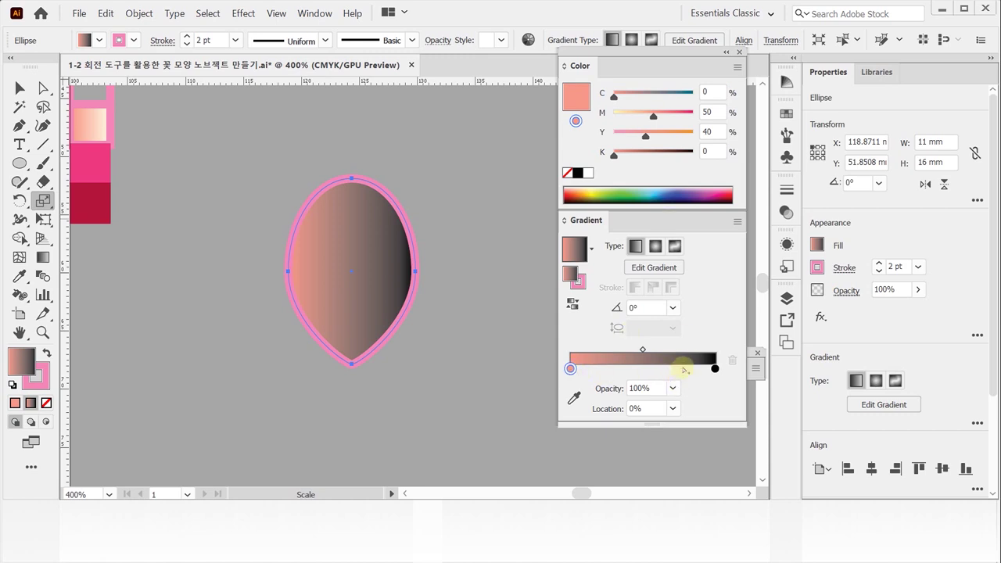
left_click(677, 368)
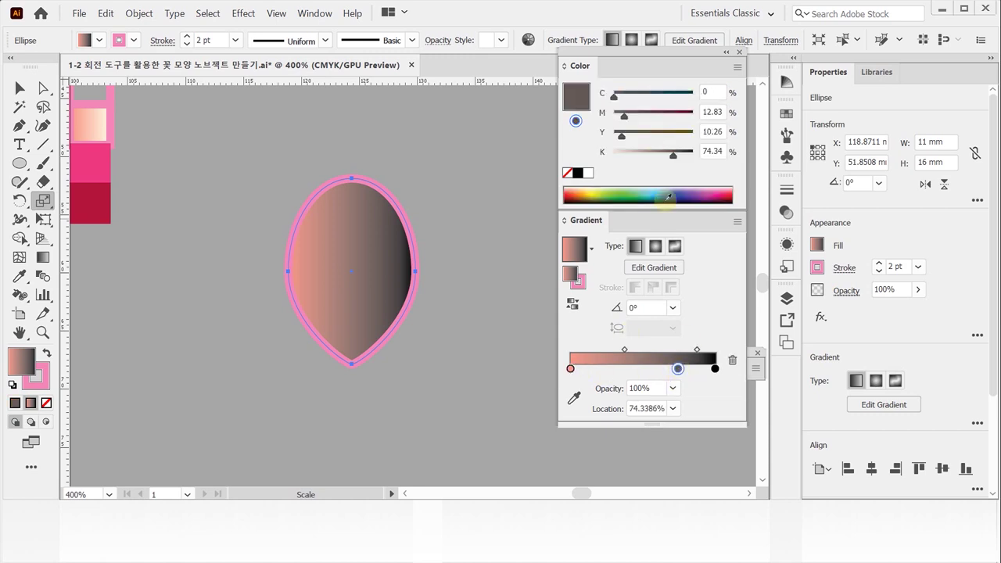
left_click_drag(714, 368, 724, 402)
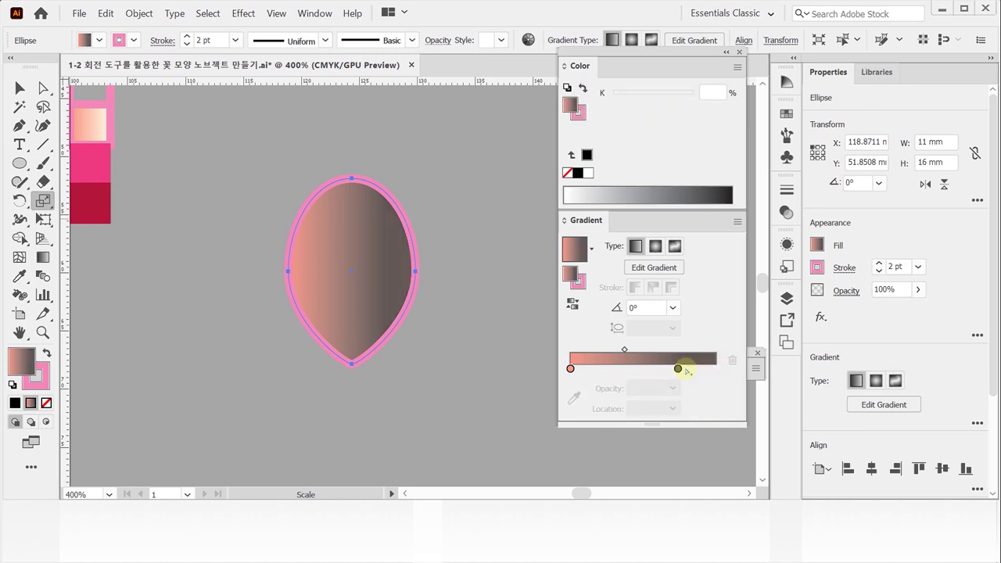
left_click(679, 369)
left_click_drag(679, 368, 715, 368)
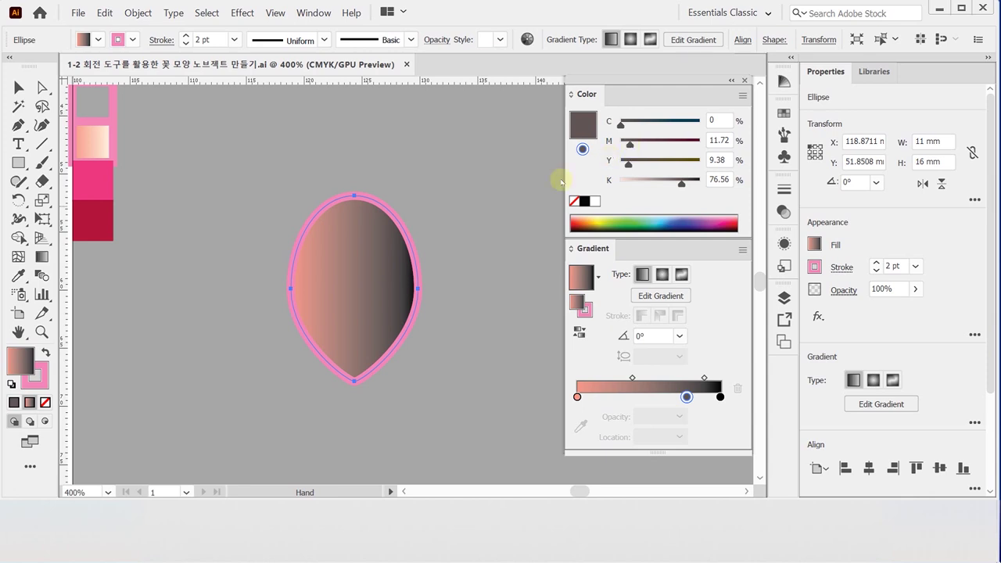
Remove the black end stop from the petal's gradient and put a newly added CMYK stop at 100% in its place
key("v")
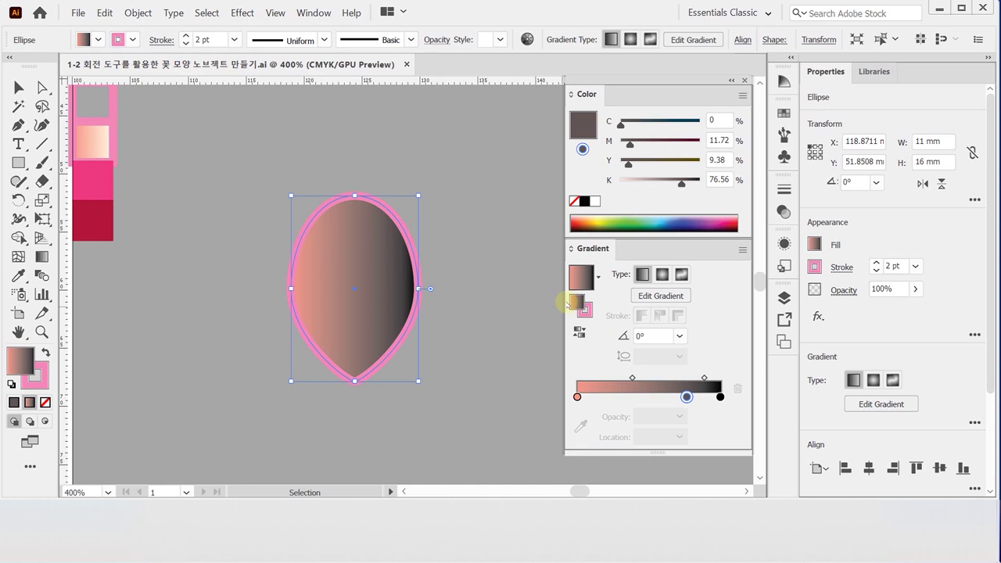
left_click(719, 396)
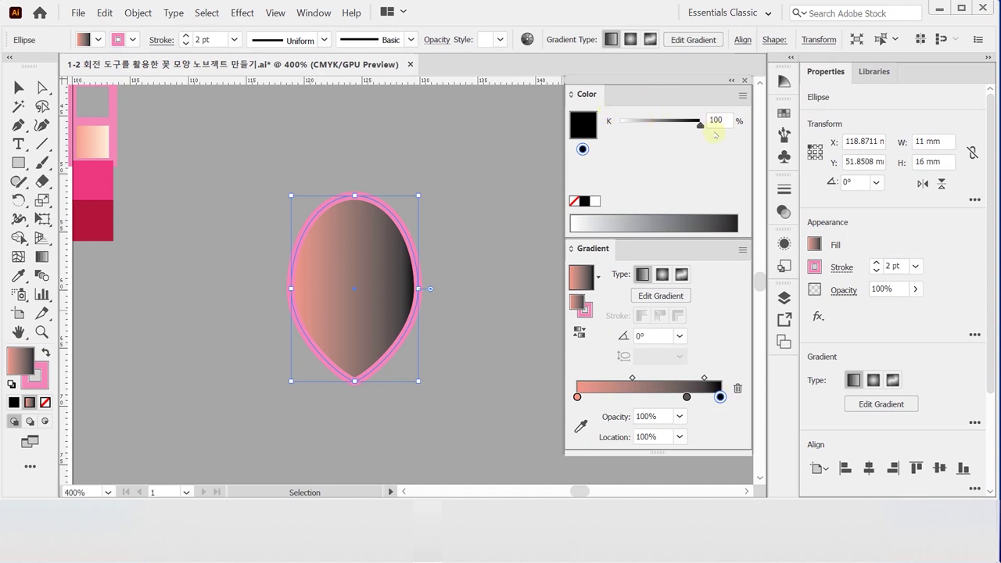
left_click_drag(719, 396, 722, 422)
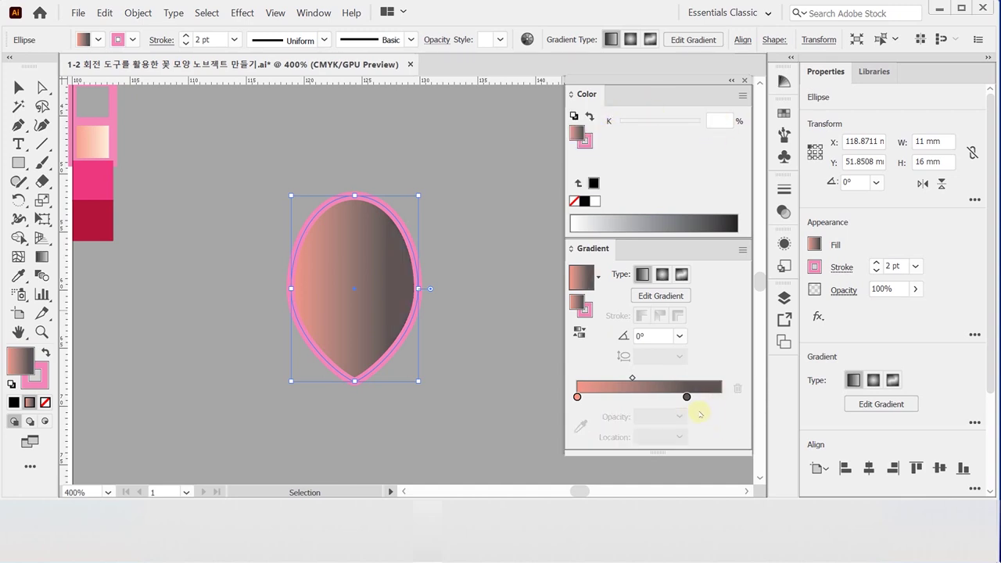
left_click_drag(687, 396, 719, 396)
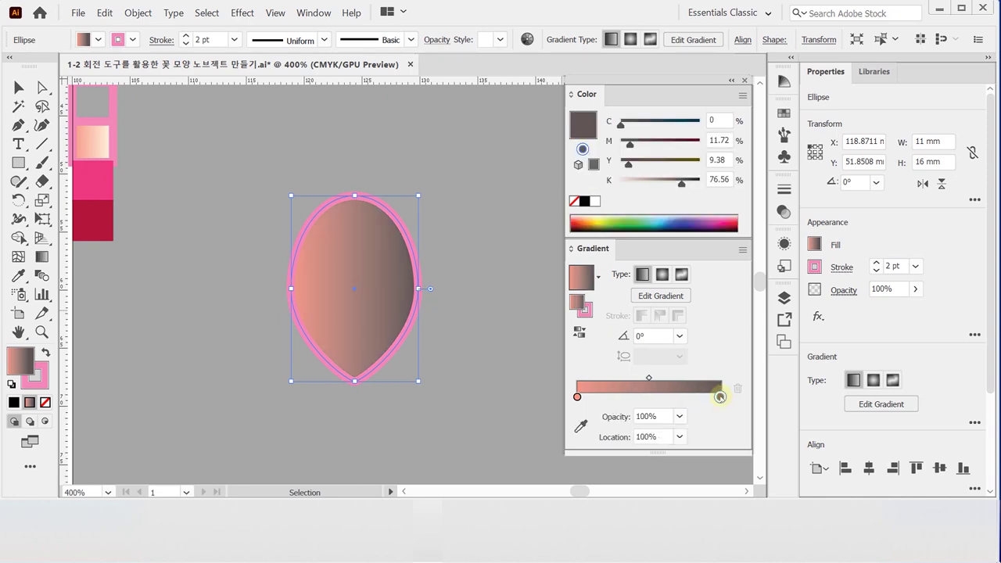
left_click(673, 396)
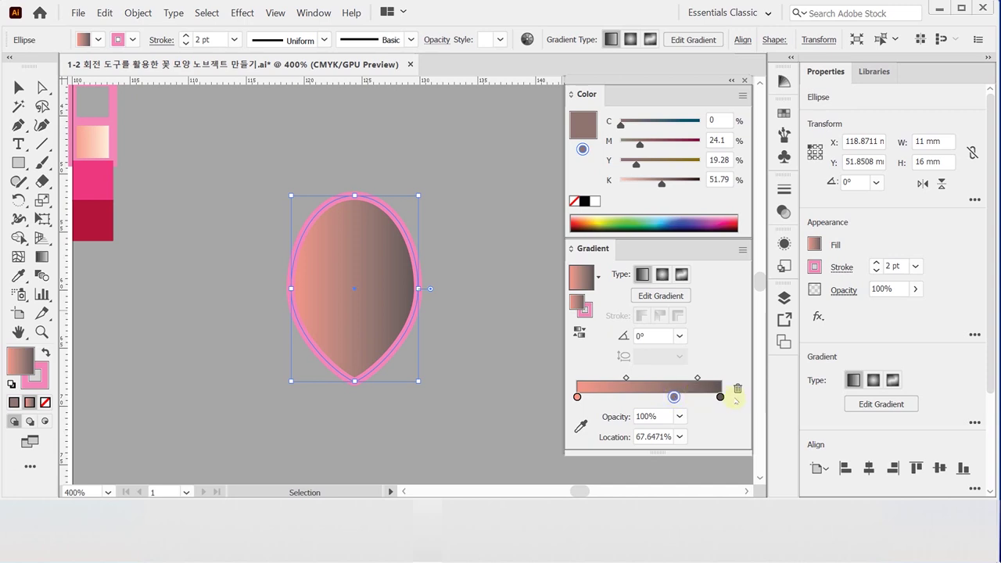
mouse_move(720, 397)
left_mouse_down()
mouse_move(696, 406)
mouse_move(720, 397)
left_mouse_up()
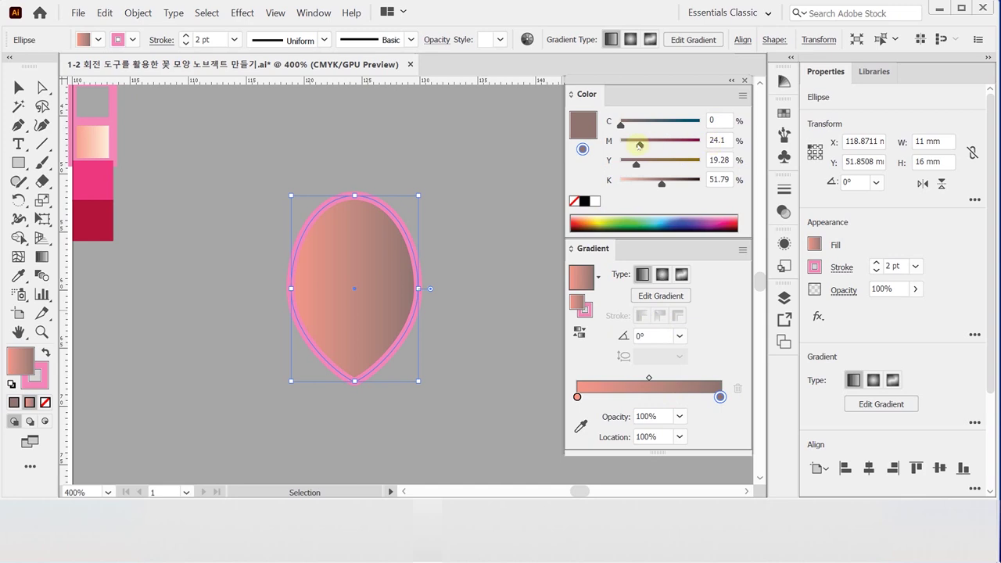
Colour the gradient's end stop C 0, M 0, Y 10, K 0
left_click_drag(640, 144, 620, 144)
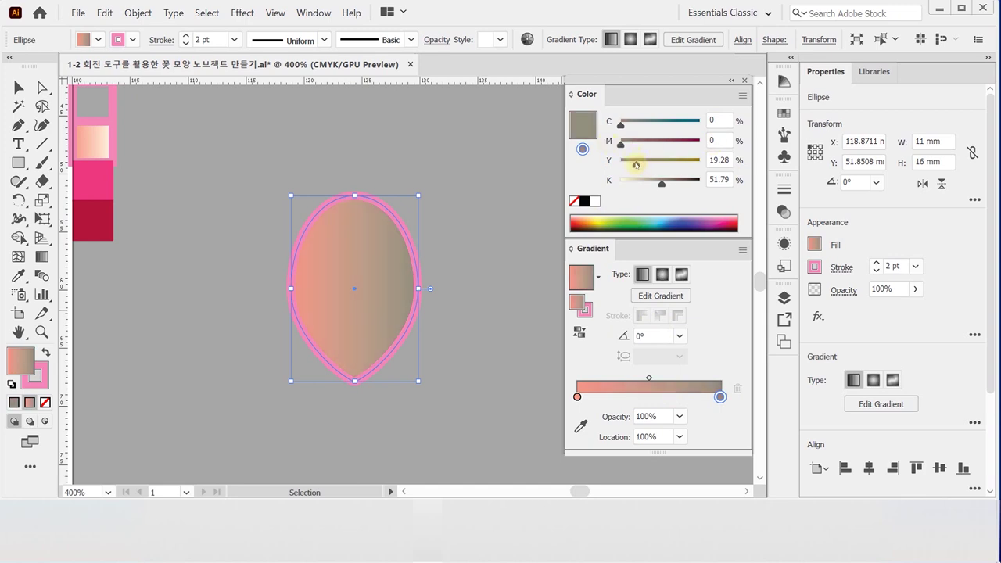
left_click(720, 161)
type("10")
left_click_drag(661, 183, 593, 185)
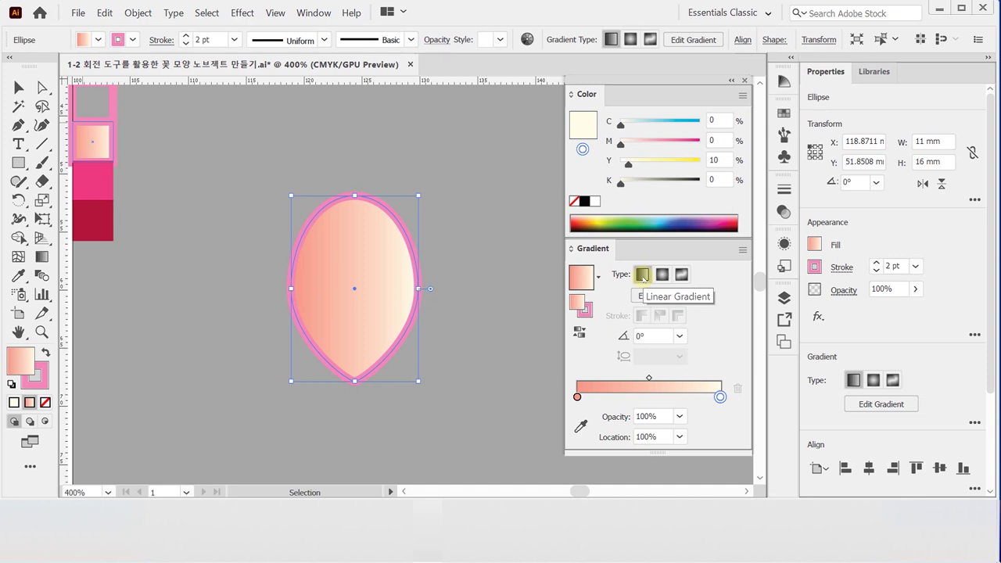
Set the petal's linear gradient angle to 90° and move the petal slightly up and to the left on the canvas
left_click(648, 336)
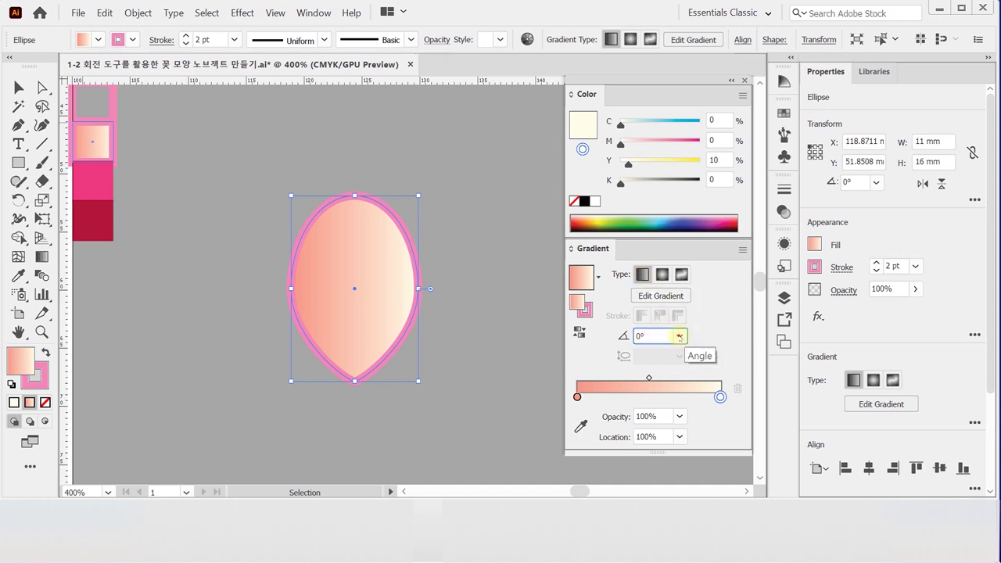
left_click(678, 336)
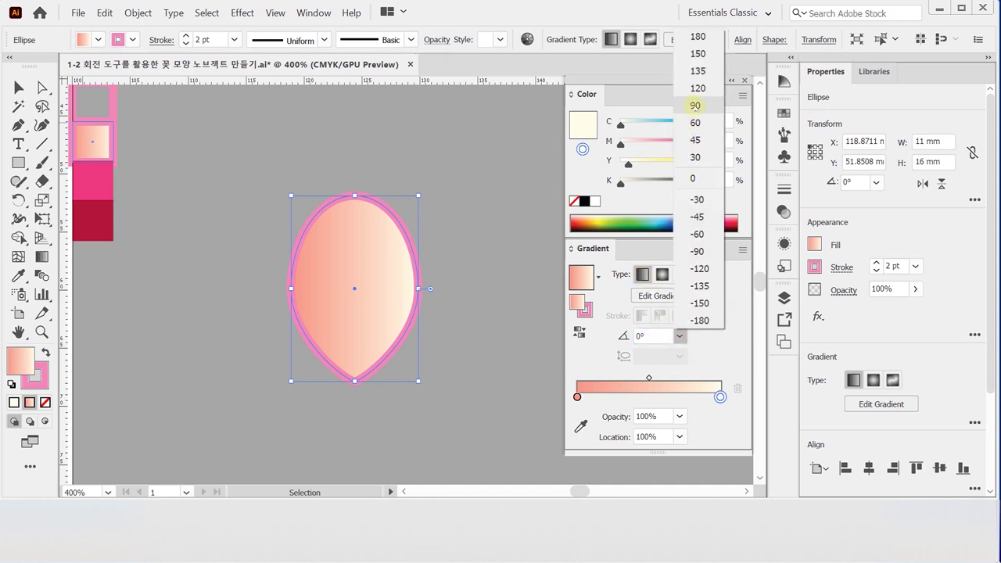
left_click(696, 106)
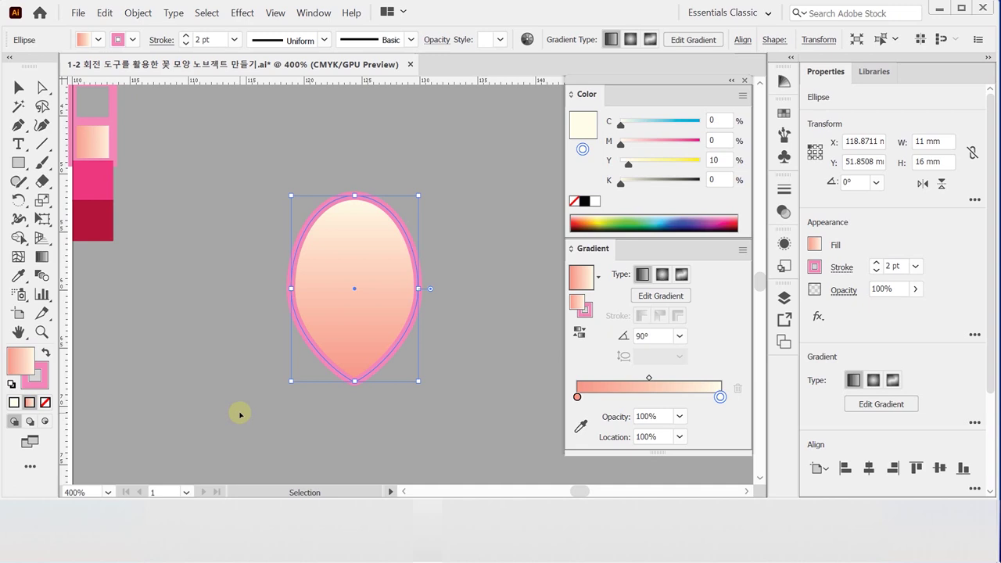
left_click(239, 359)
left_click_drag(343, 344, 326, 264)
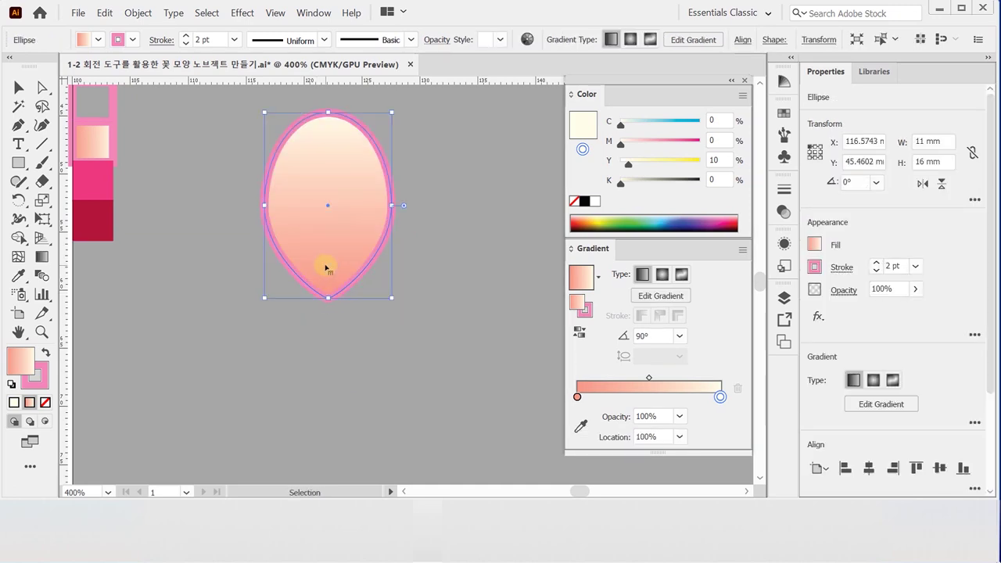
Create a copy of the petal rotated 60° about its pointed lower anchor point
left_click_drag(18, 199, 86, 201)
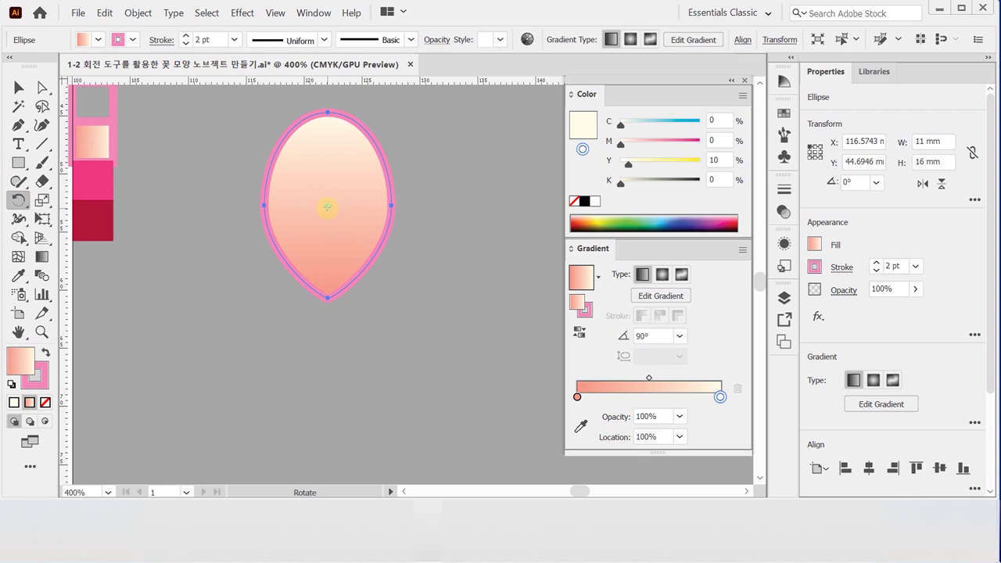
left_click_drag(409, 174, 447, 294)
key("ctrl+z")
left_click(327, 298, "alt")
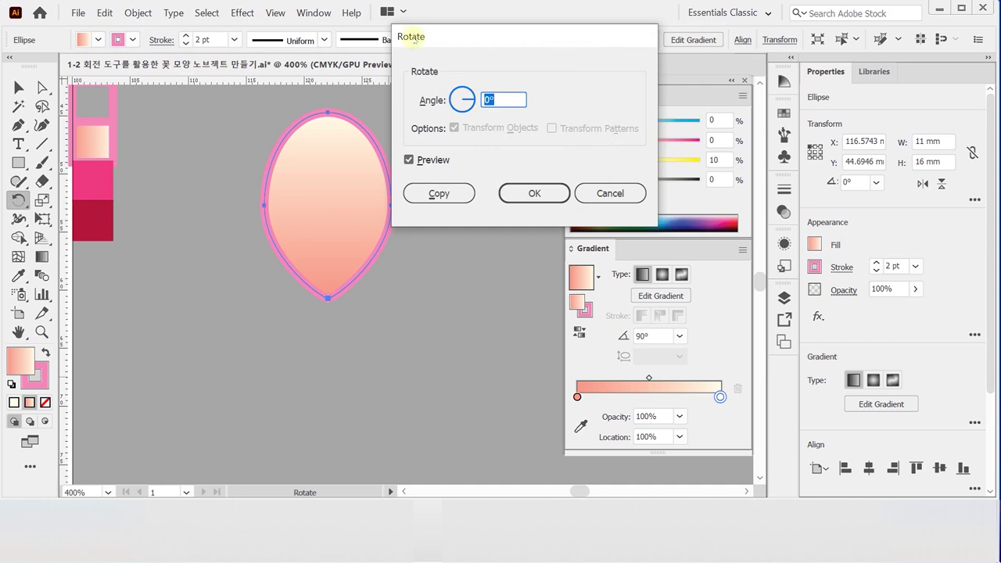
type("60")
left_click(435, 194)
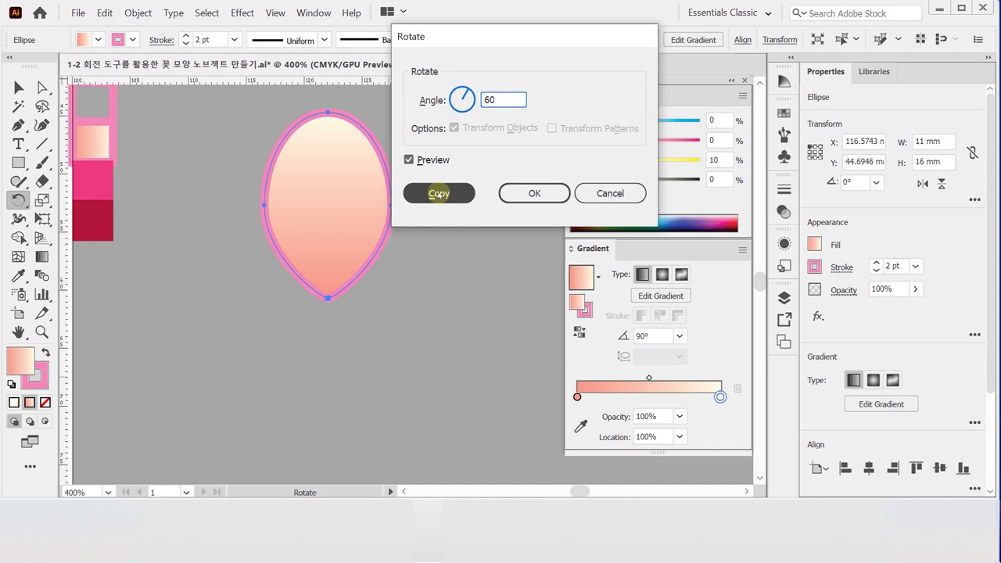
left_click(439, 193)
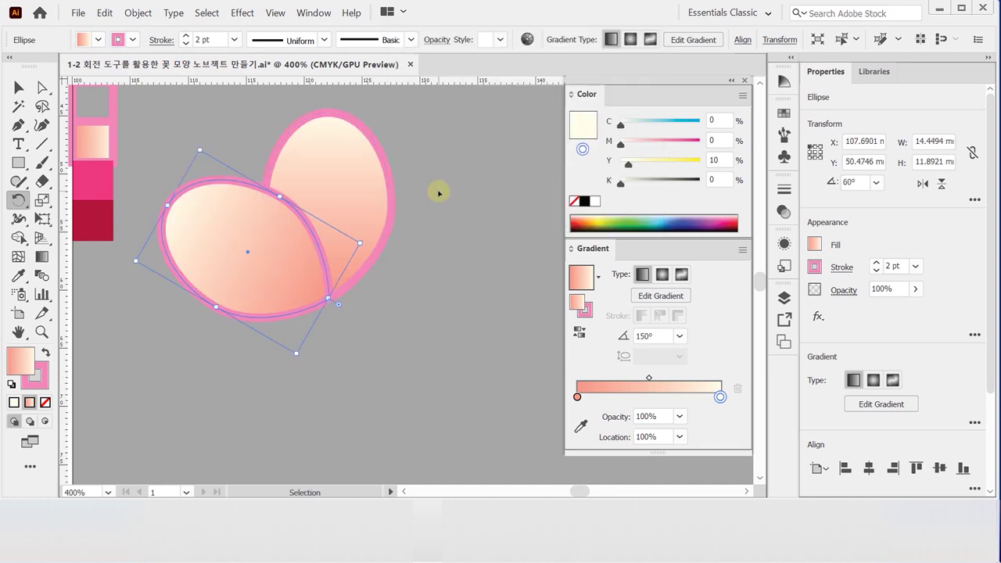
Repeat the rotated copy four more times to complete the six-petal flower
key("ctrl+d")
key("ctrl+d")
key("ctrl+d")
key("ctrl+d")
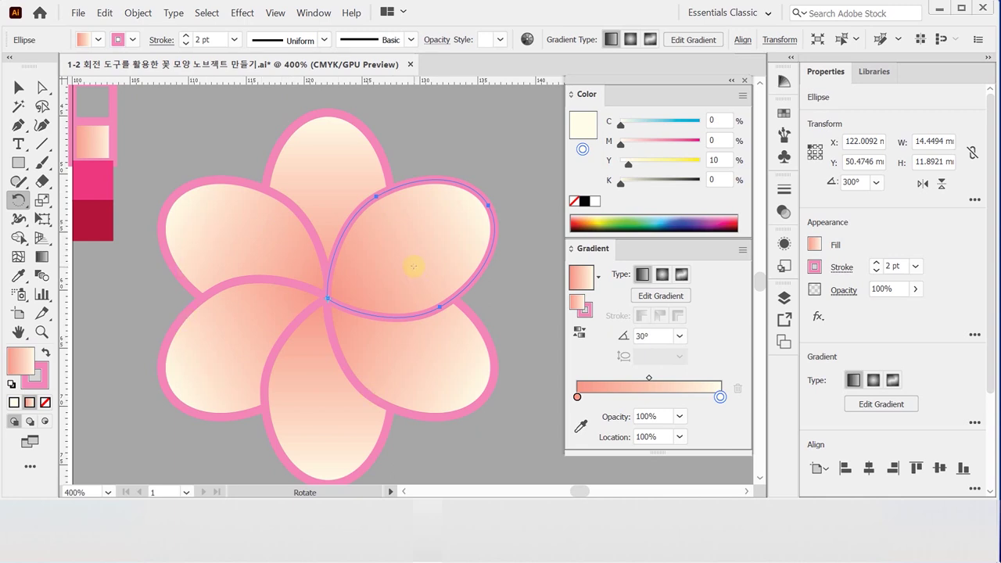
Try bringing the flower's top petal to the front of the stacking order, and undo it
left_click_drag(338, 146, 346, 155)
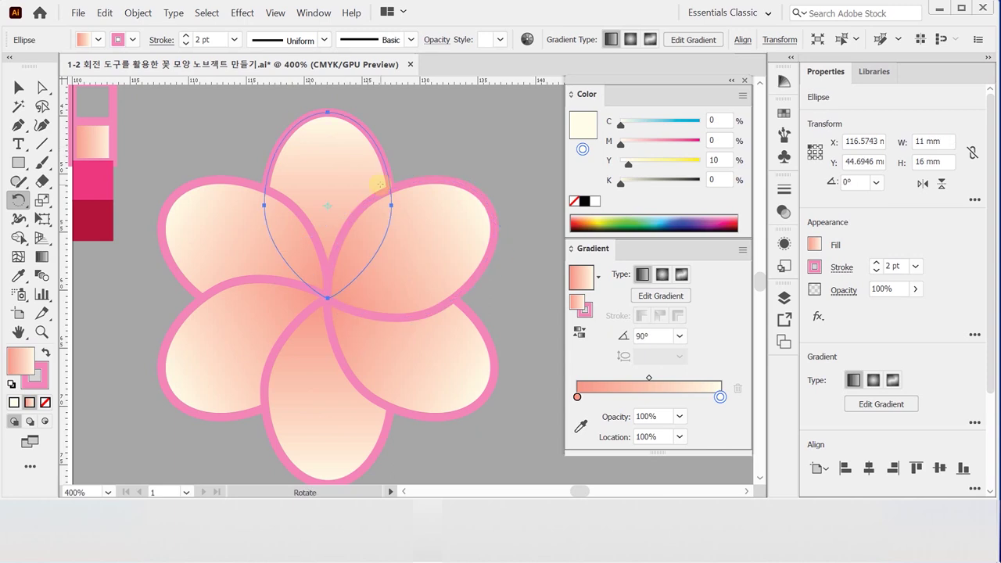
left_click_drag(328, 251, 340, 299)
right_click(317, 205)
mouse_move(407, 428)
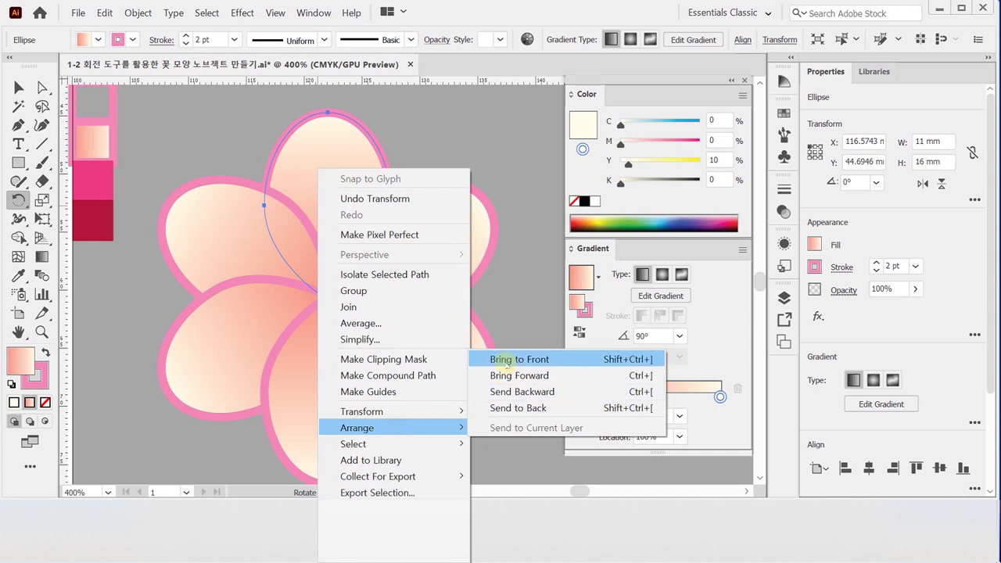
left_click(506, 360)
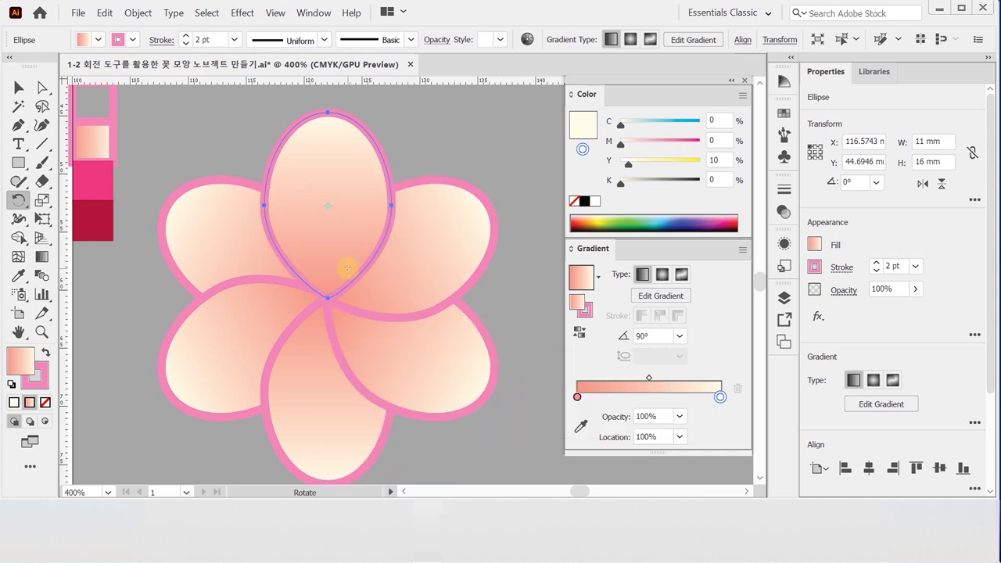
key("ctrl+z")
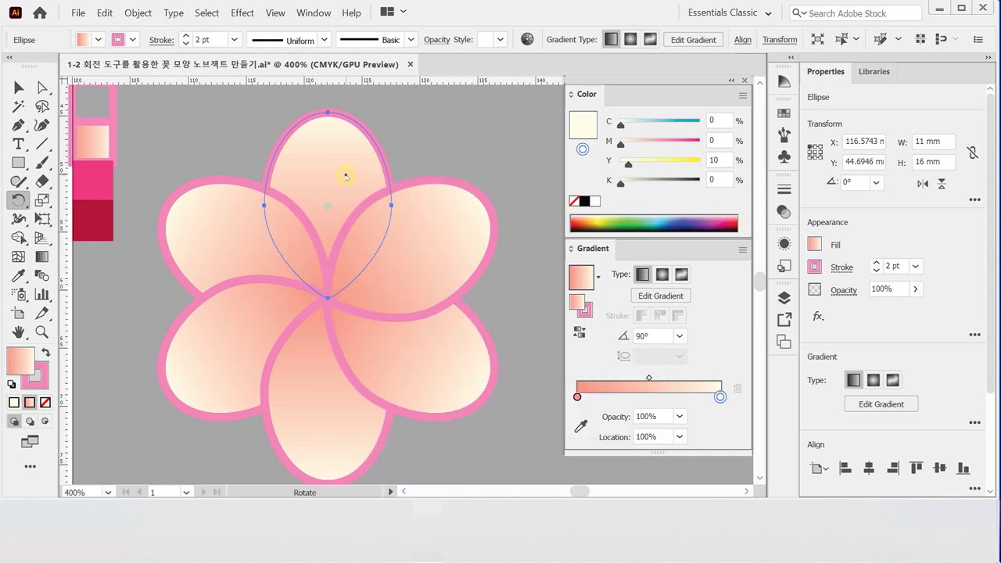
Try bringing the flower's top petal forward by one level, and undo it
right_click(344, 171)
mouse_move(428, 425)
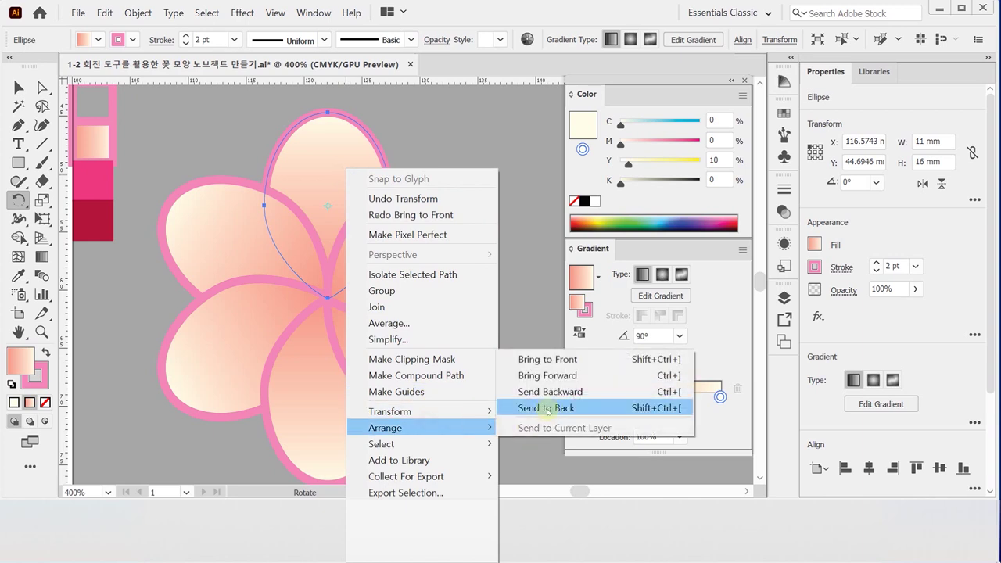
left_click(548, 375)
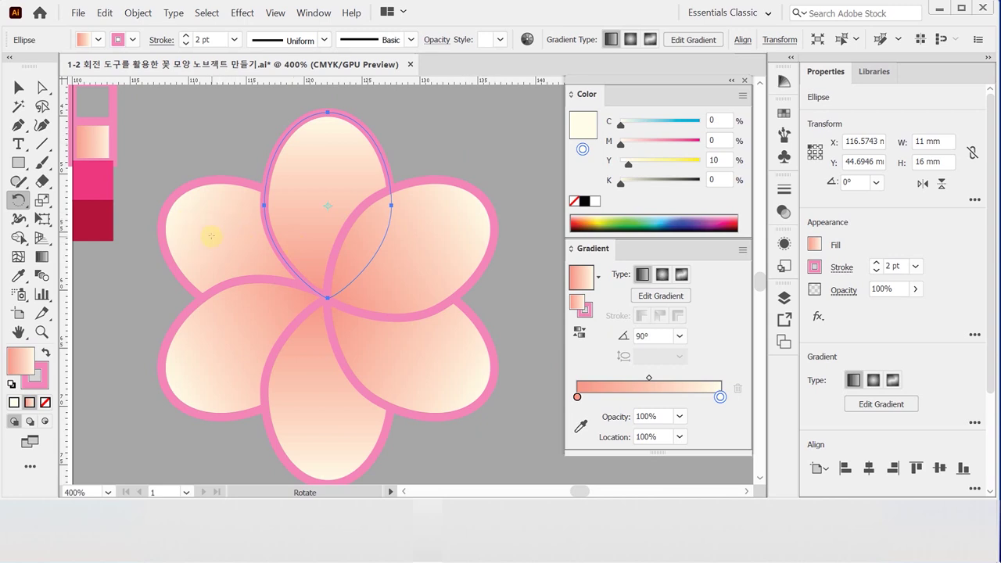
key("ctrl+bracketright")
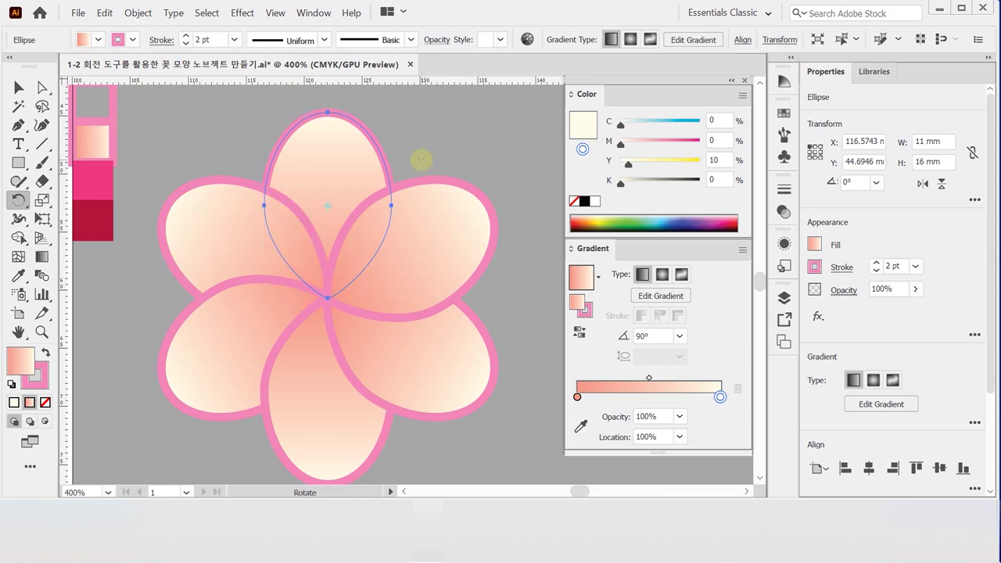
Copy the flower's top petal and paste the duplicate in front of the original
left_click(19, 87)
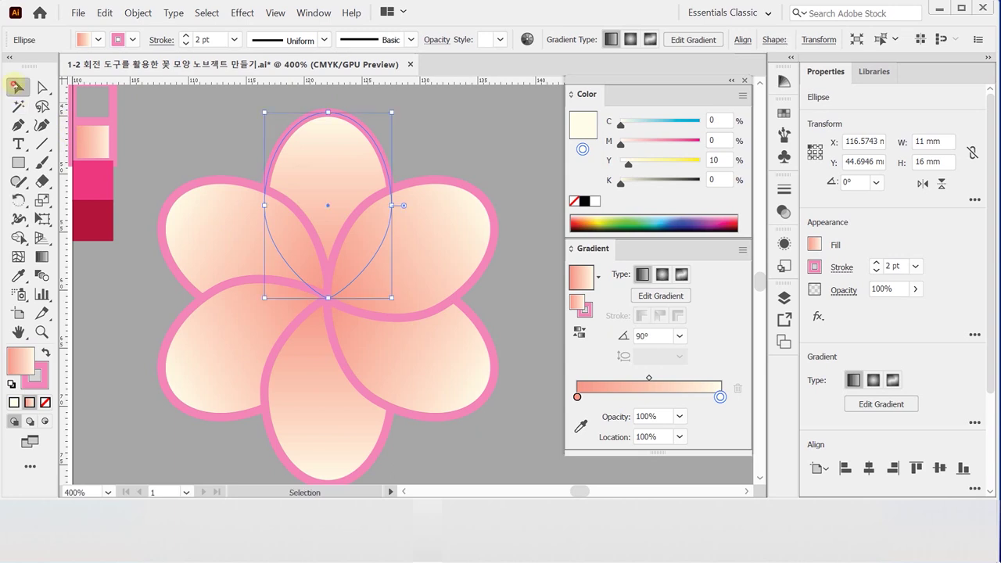
left_click(409, 125)
left_click(343, 161)
left_click(339, 169)
key("a")
key("v")
left_click(104, 13)
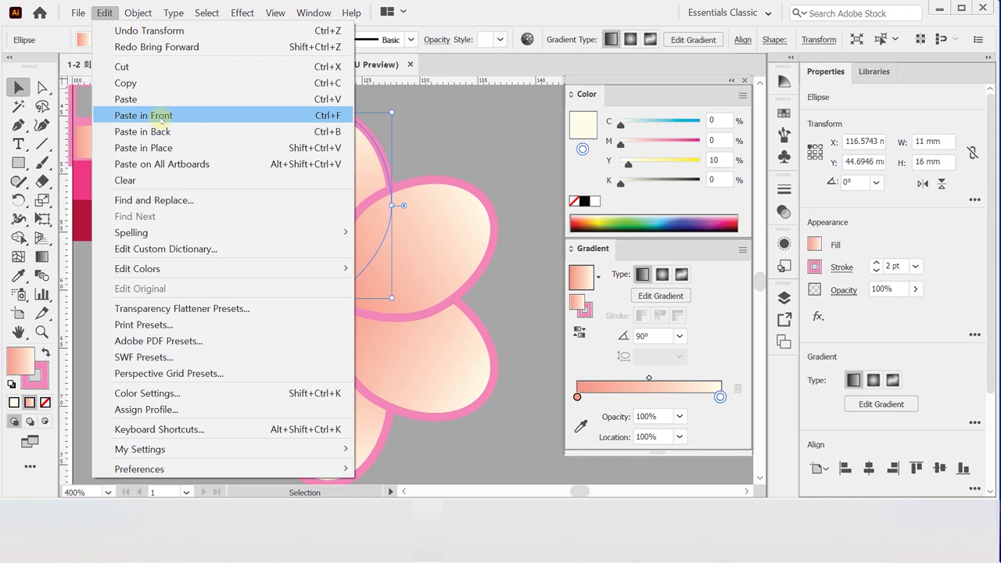
left_click(160, 116)
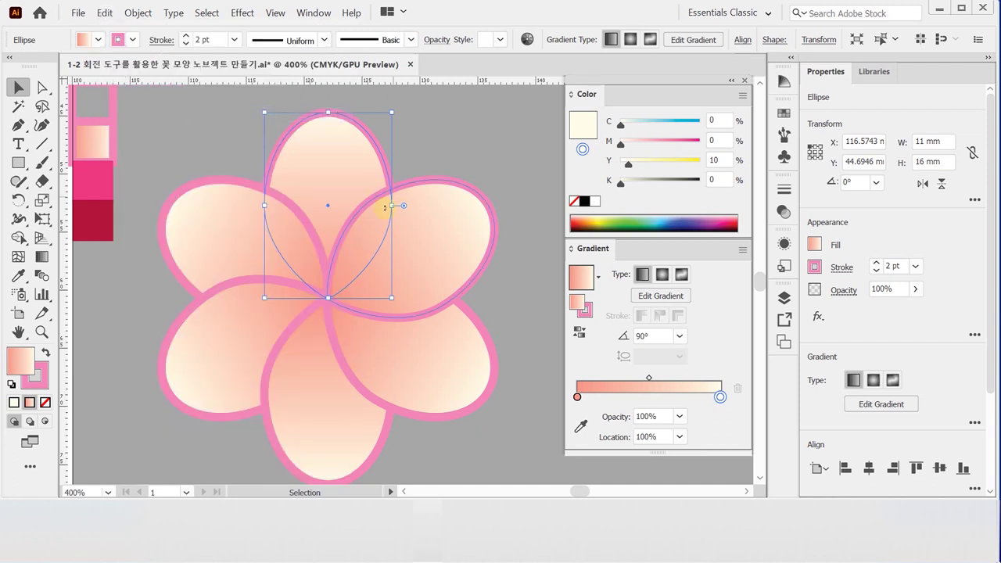
Isolate the duplicated top petal, delete its left anchor point so only the right half is kept, and exit isolation mode
double_click(378, 154)
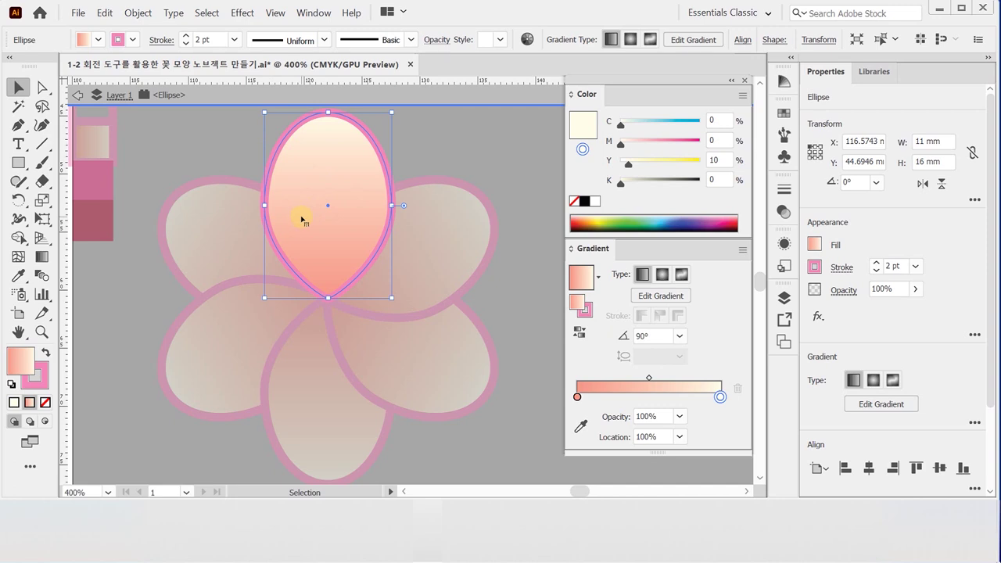
left_click(41, 88)
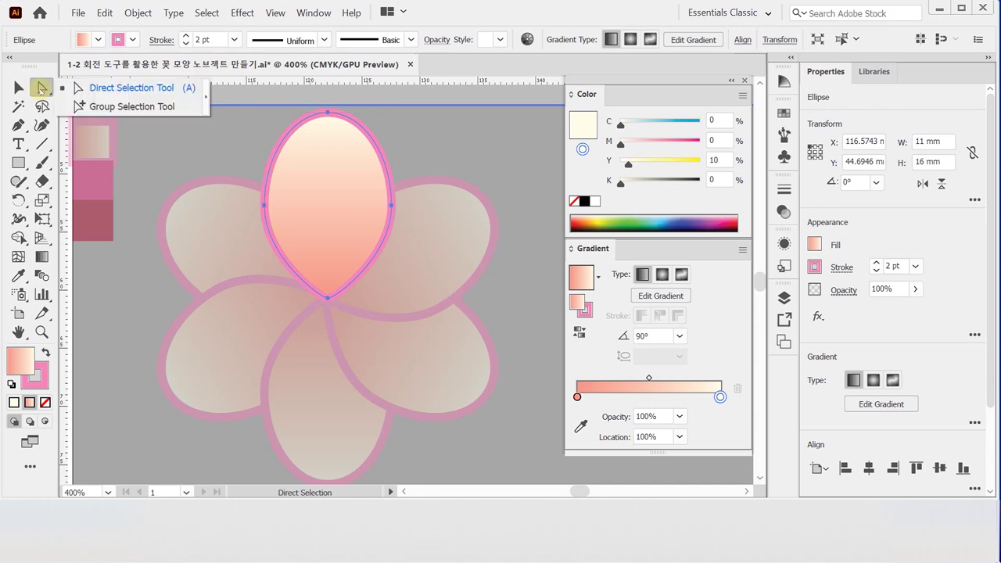
left_click(264, 205)
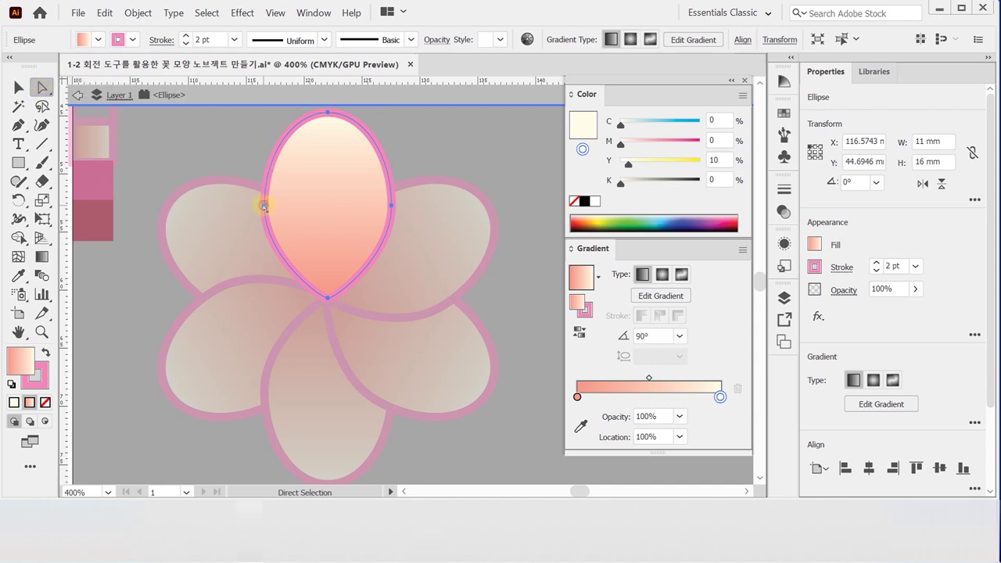
left_click(241, 167)
left_click(265, 206)
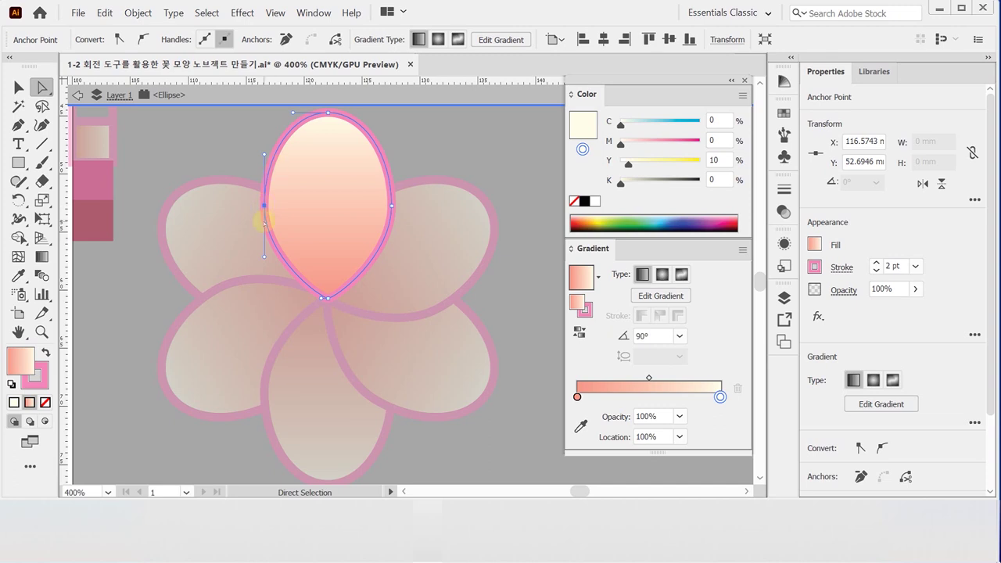
key("Delete")
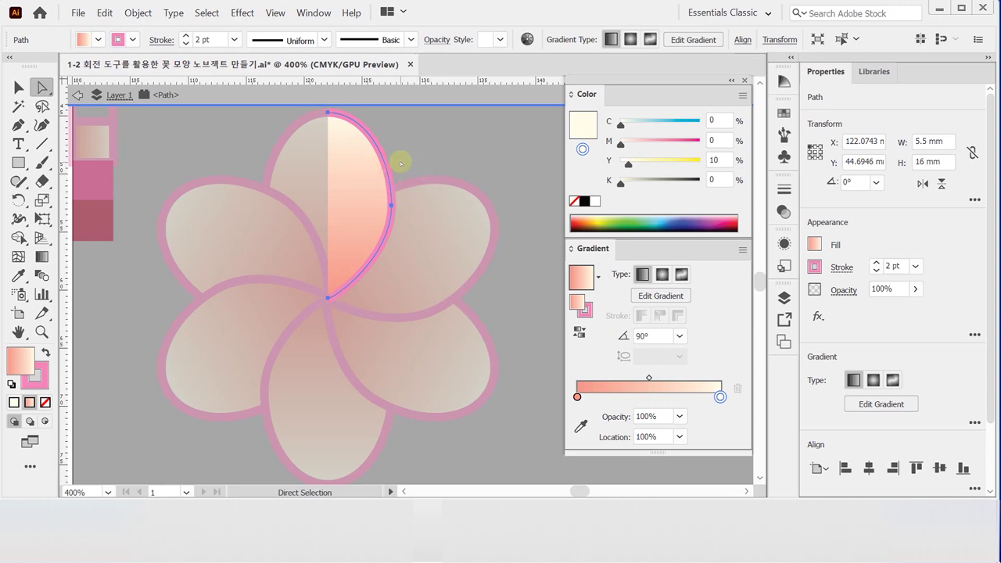
double_click(447, 147)
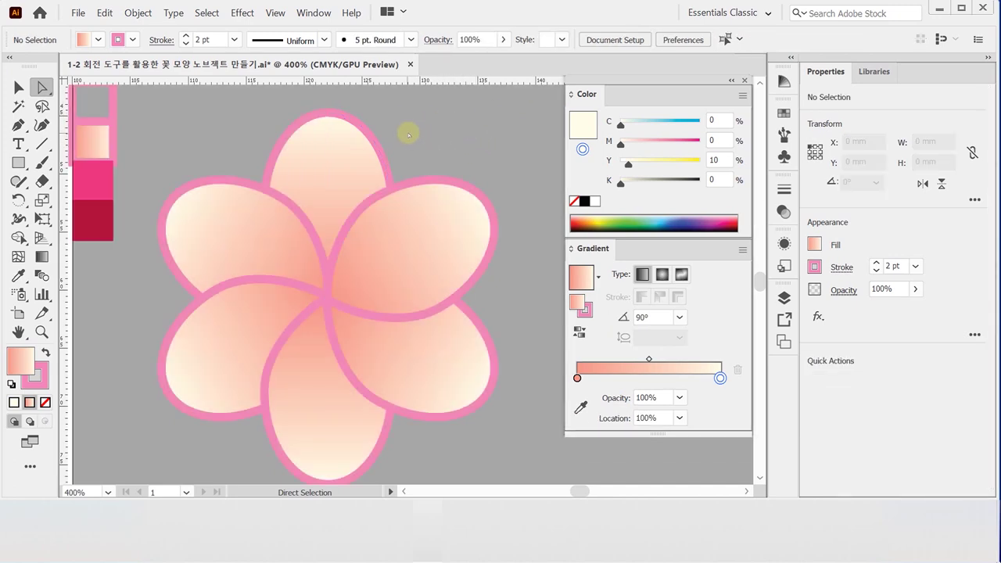
Bring the right half of the top petal to the front and deselect it
left_click(353, 161)
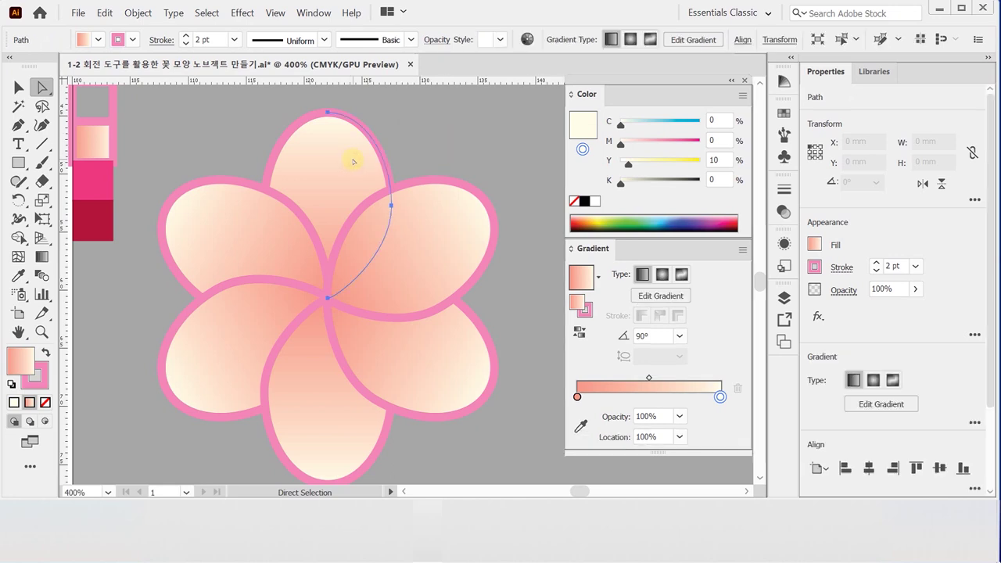
right_click(355, 162)
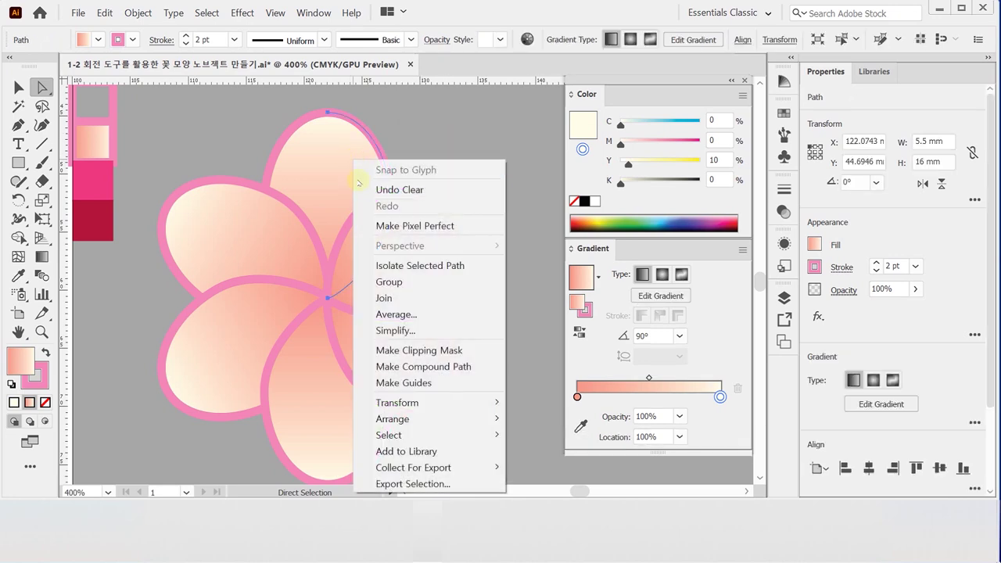
mouse_move(432, 420)
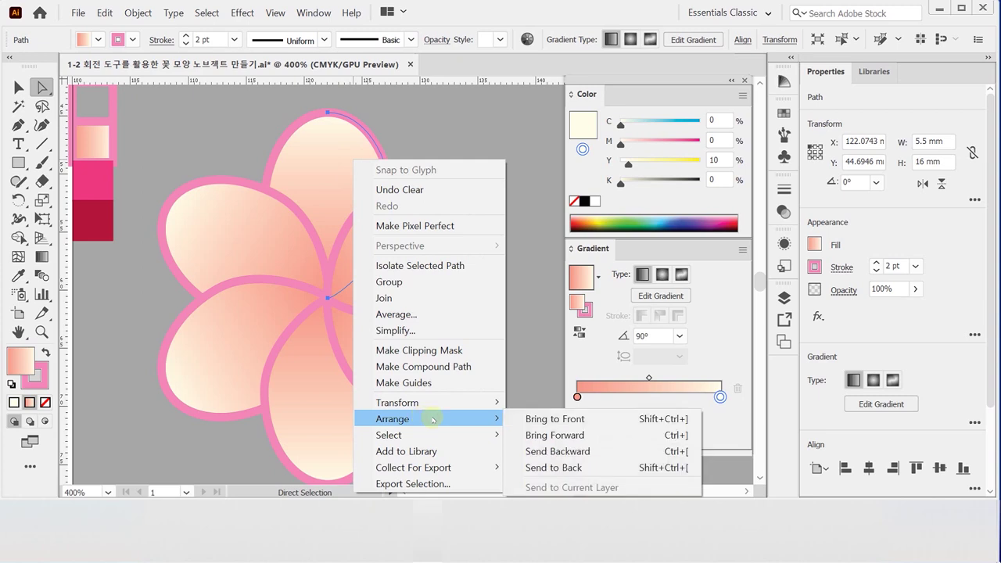
left_click(528, 418)
left_click(459, 136)
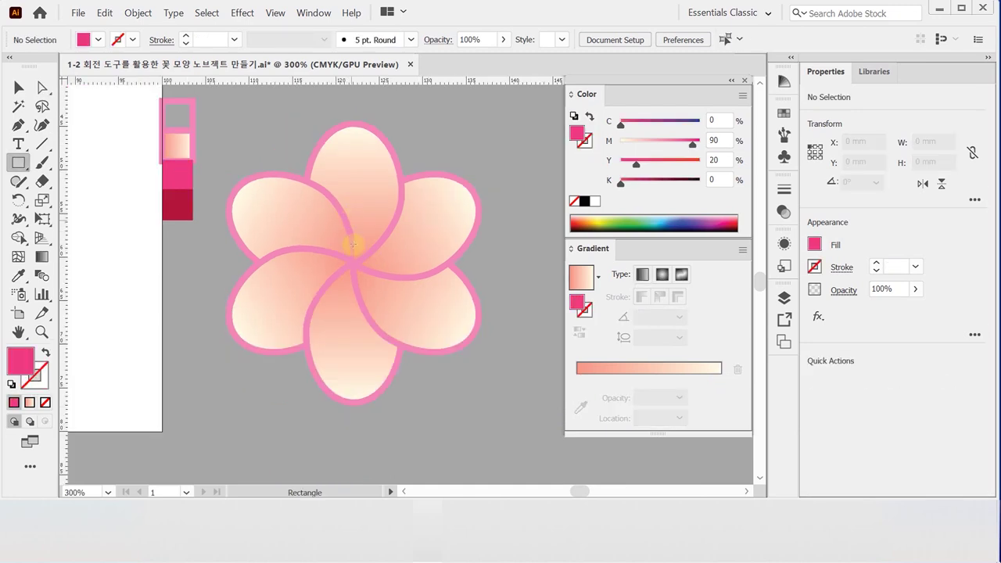
Draw a narrow pink vertical rectangle about 1 mm wide and 11 mm tall, centred on the flower
left_click_drag(352, 258, 356, 308)
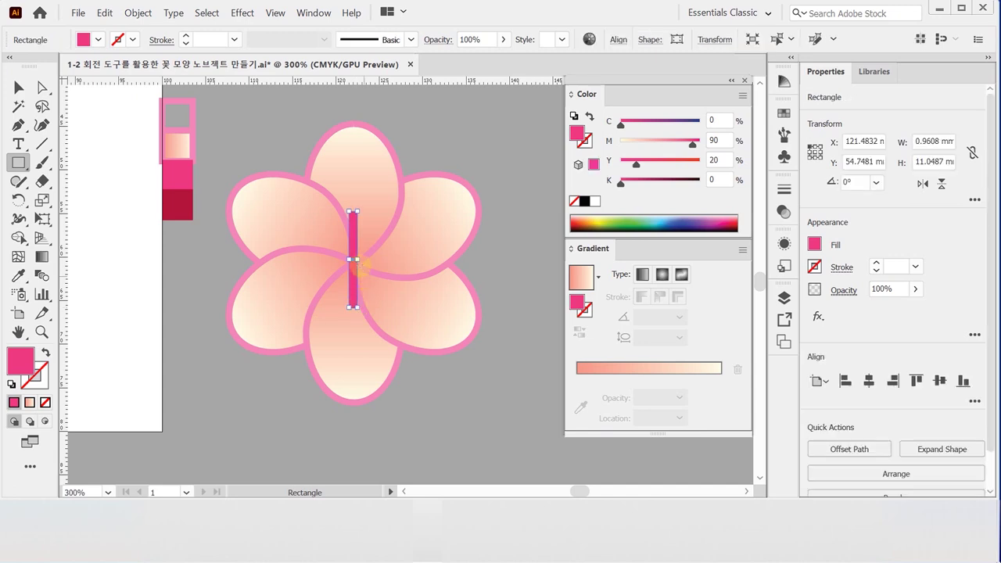
key("a")
key("m")
Add a 2.5 × 2.5 mm pink circle centred on the upper end of the narrow rectangle
left_click_drag(19, 162, 61, 201)
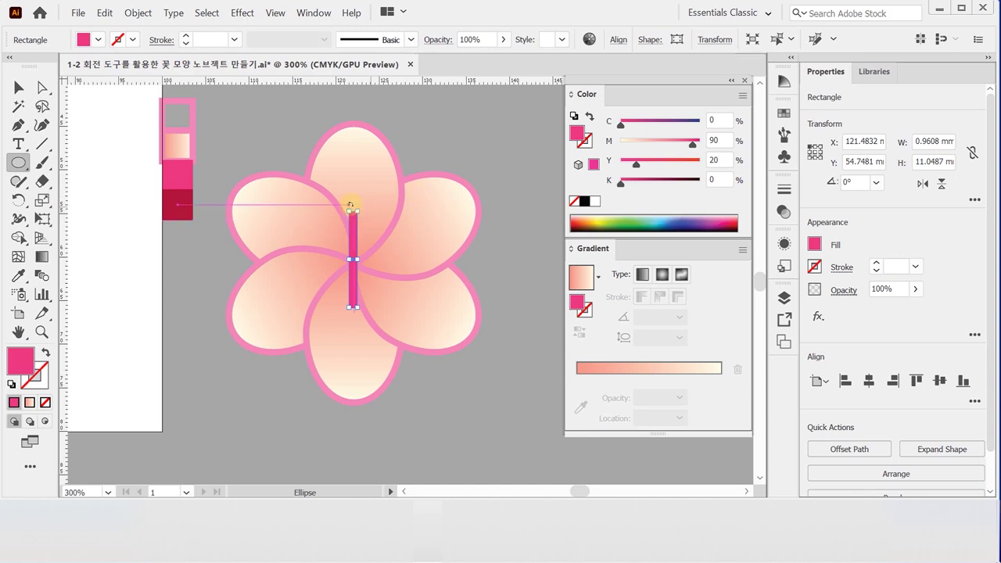
left_click(433, 138, "ctrl")
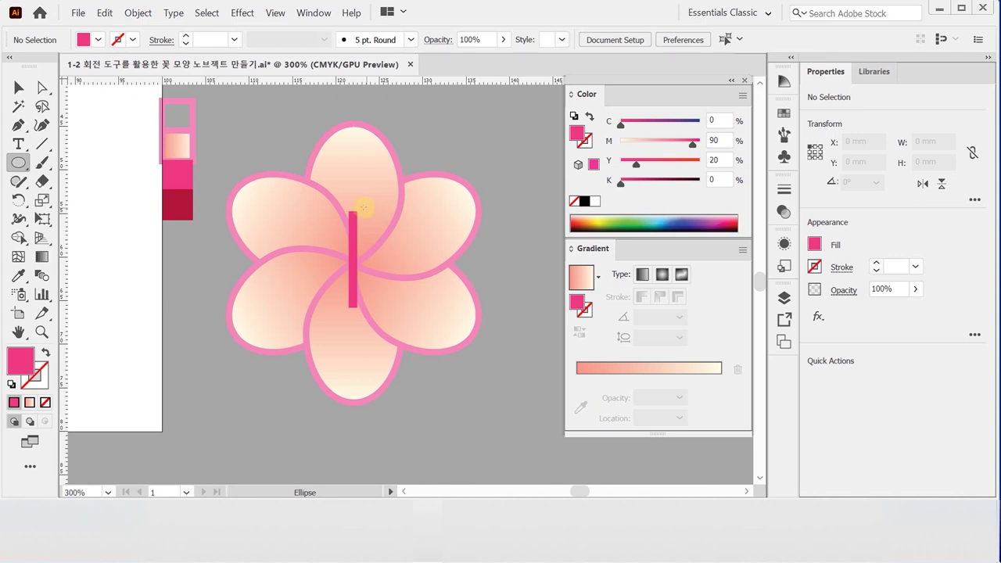
left_click(353, 206)
type("2.5")
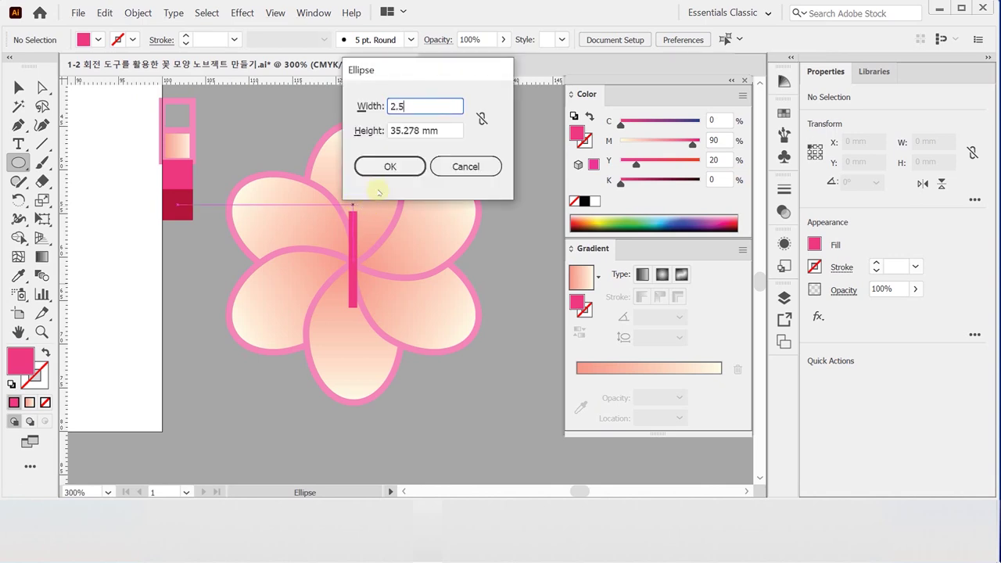
left_click(364, 109)
key("Tab")
type("2.5")
left_click(404, 174)
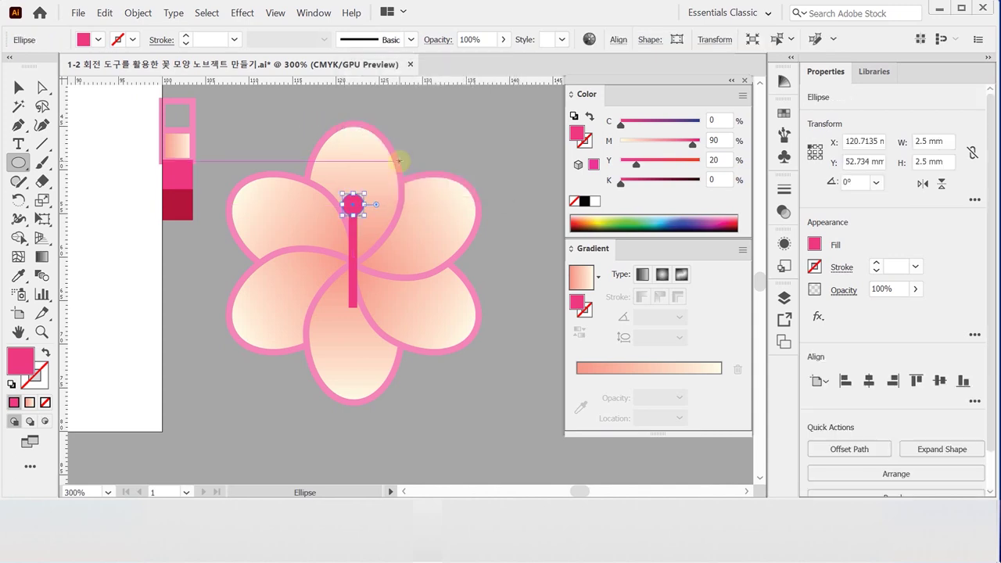
left_click(21, 88)
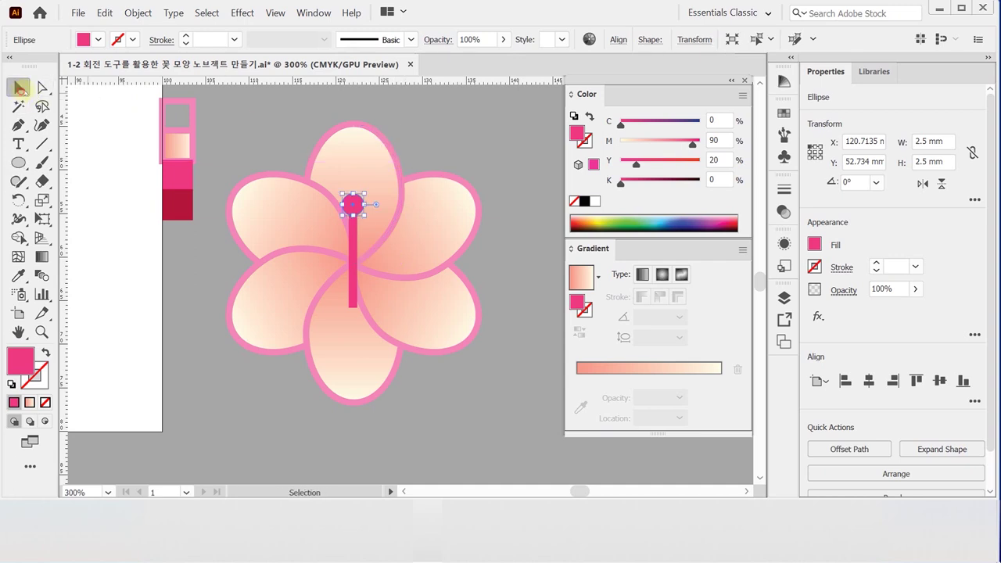
Duplicate the pink circle straight down onto the lower end of the narrow rectangle
key("ctrl")
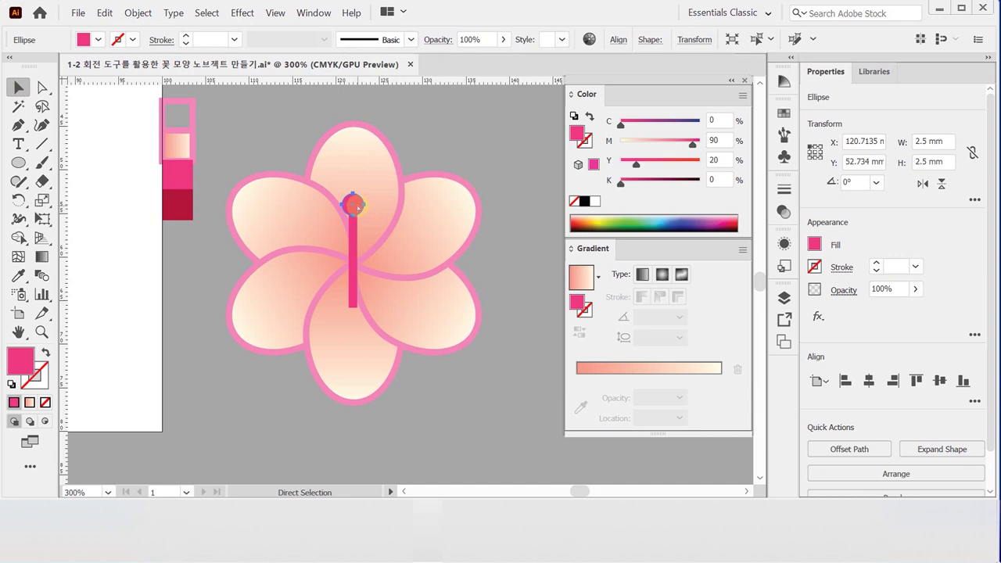
key("alt")
left_click_drag(355, 205, 355, 312)
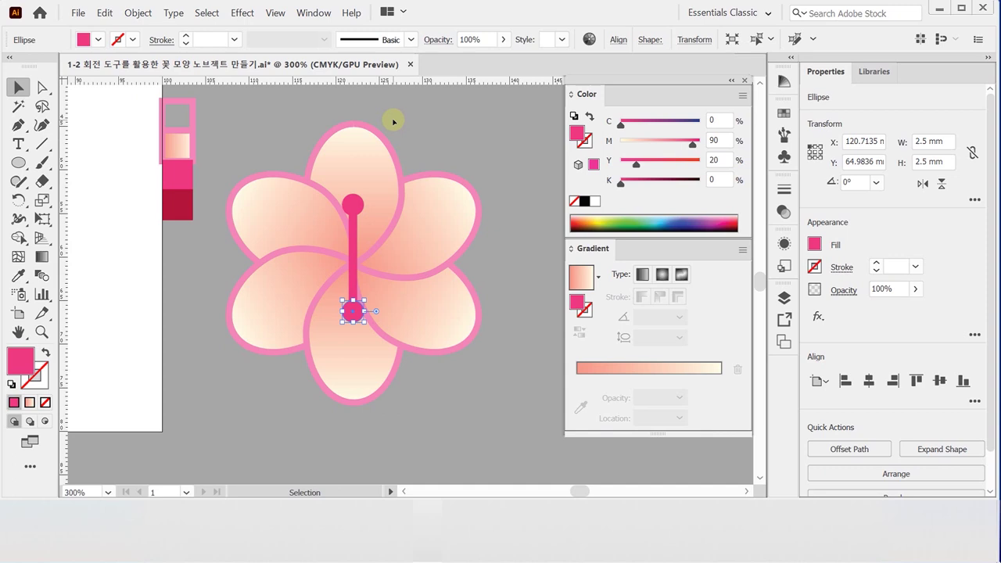
Select both pink circles and the narrow rectangle between them and unite them into one stamen shape
key("ctrl")
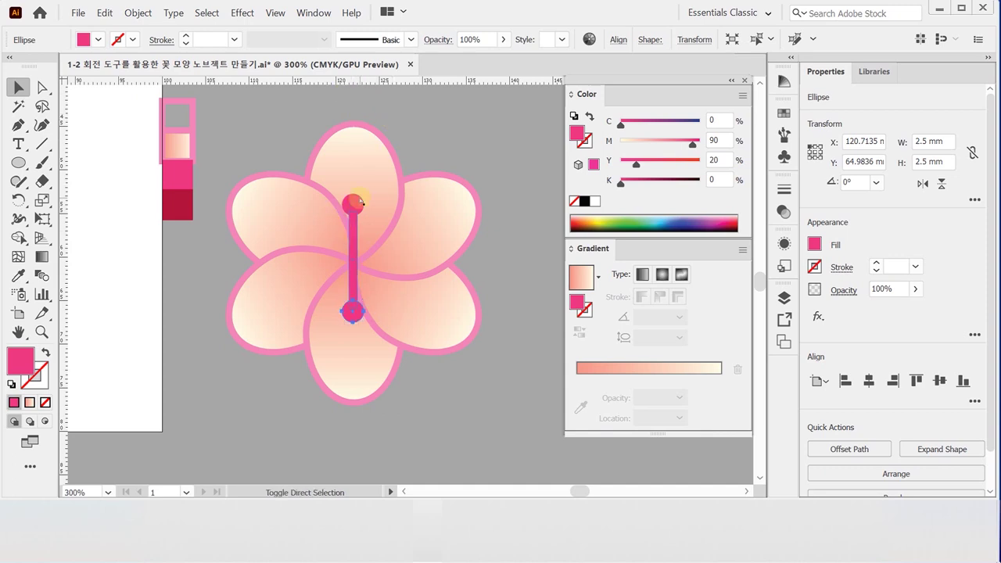
left_click(356, 235)
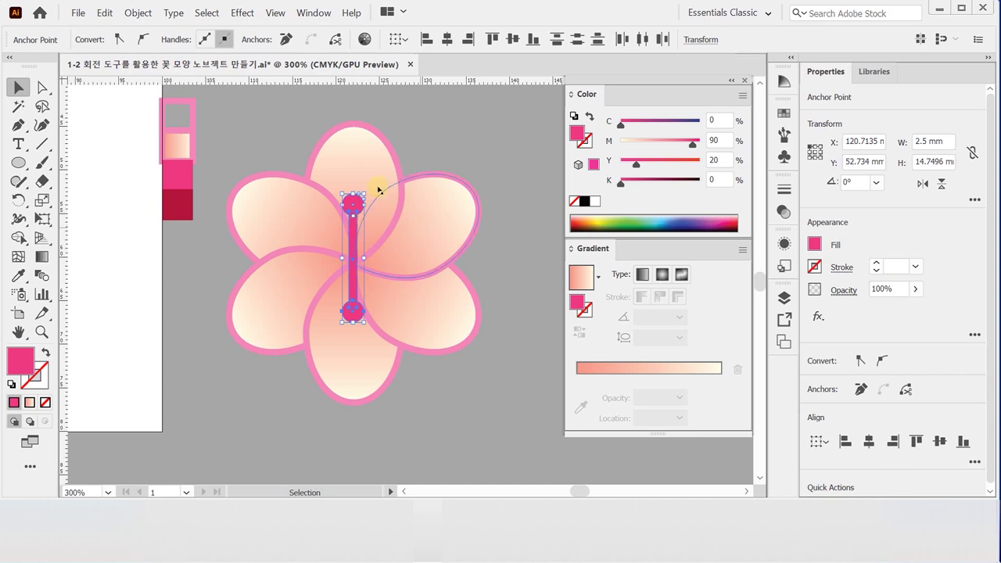
left_click(408, 120)
left_click(352, 205)
left_click(352, 248, "shift")
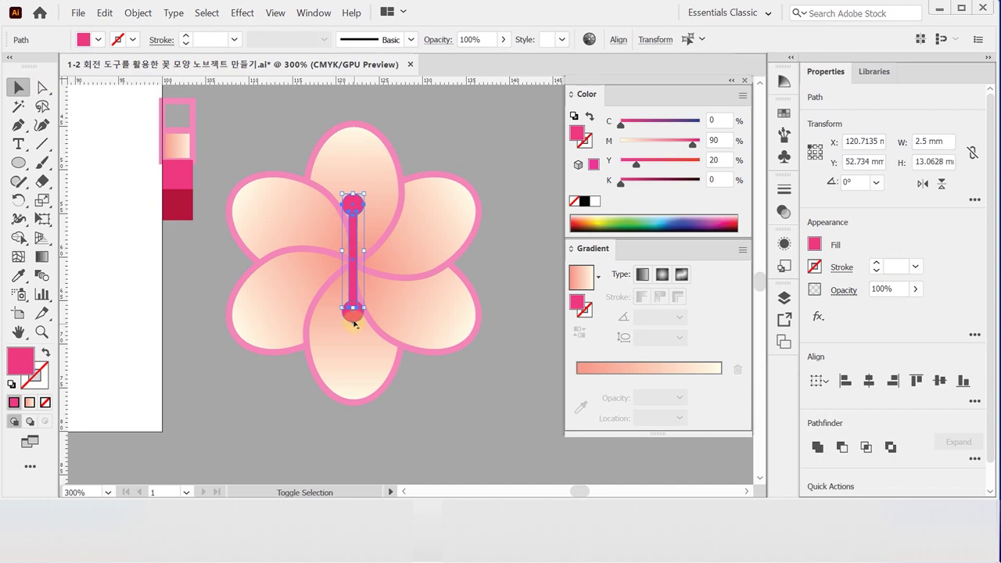
left_click(351, 311, "shift")
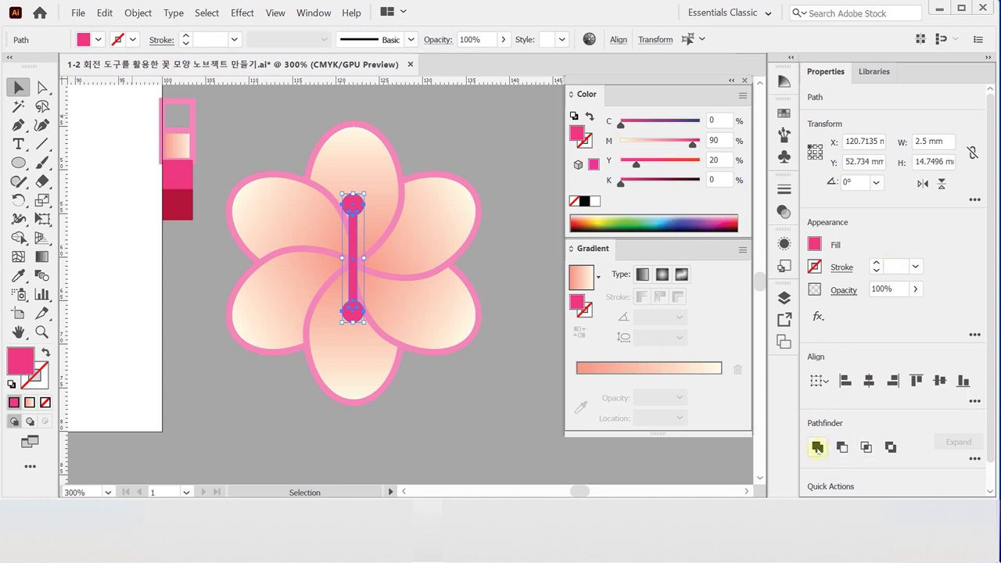
left_click(817, 447)
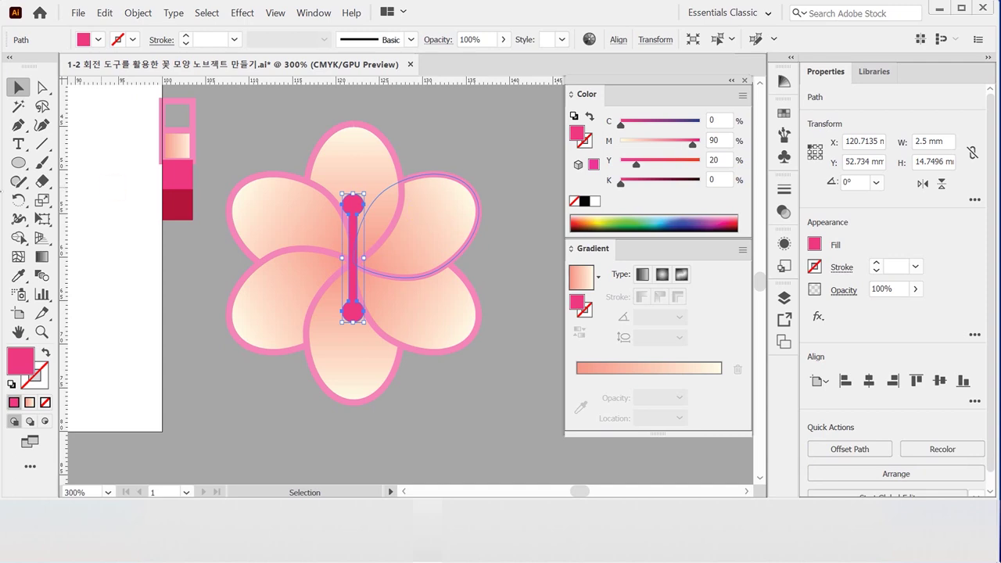
Make a copy of the stamen rotated 45°, repeat the rotated copy two more times, and deselect
double_click(19, 200)
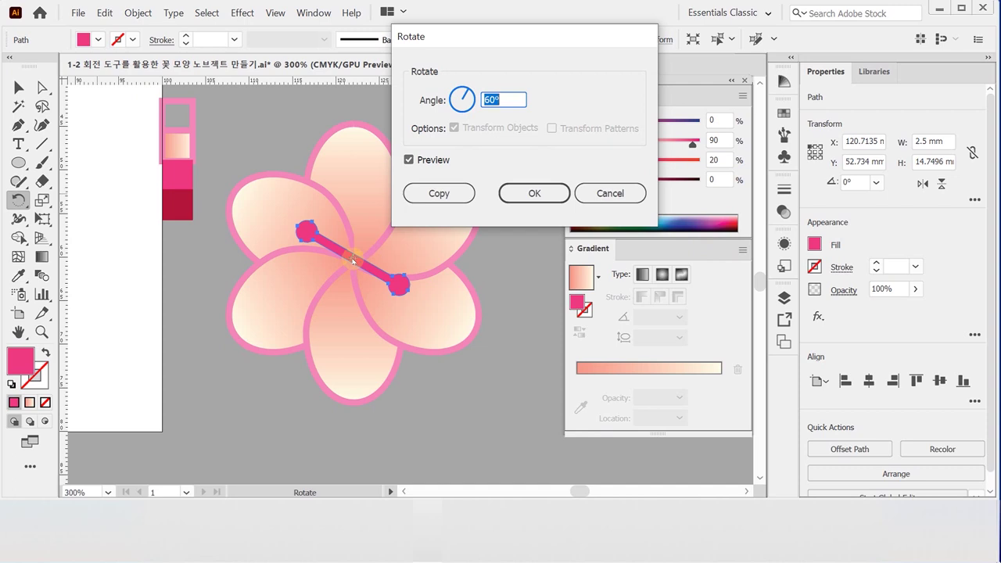
type("45")
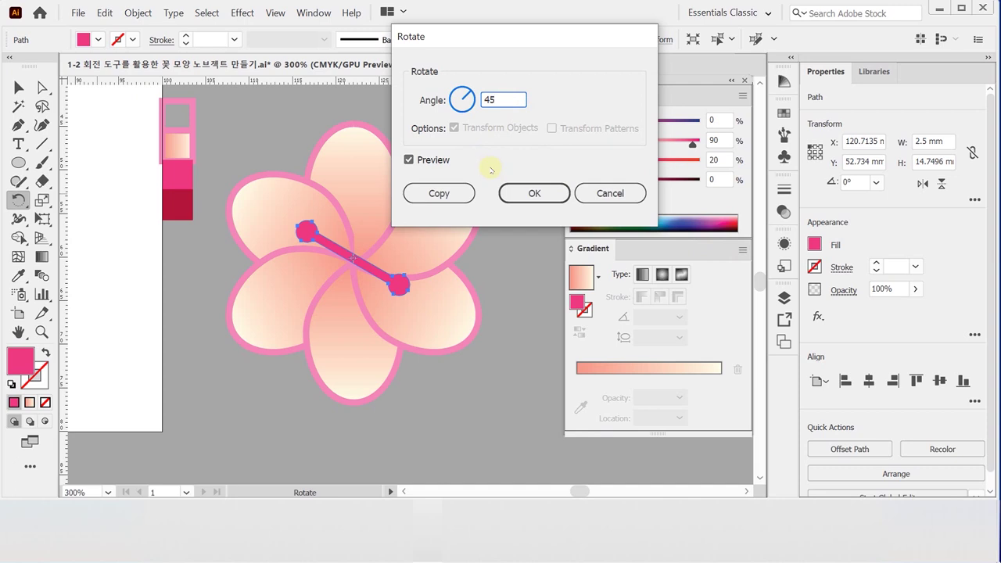
left_click(439, 193)
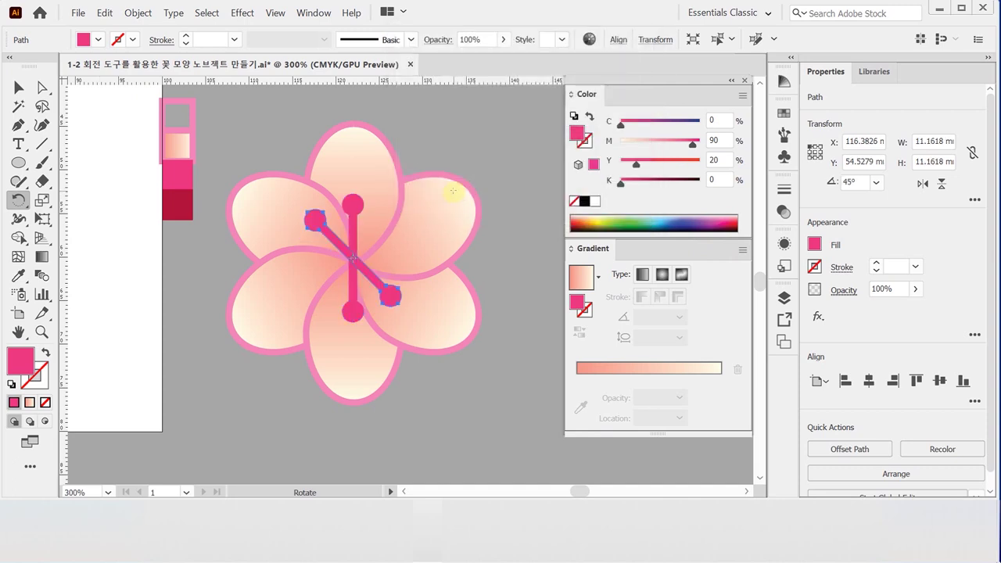
key("ctrl")
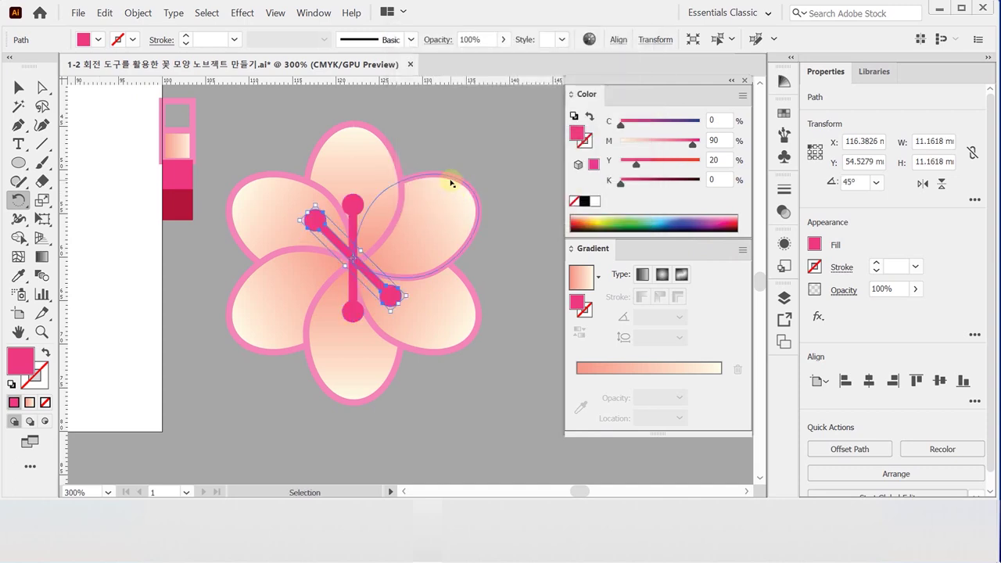
key("ctrl+d")
key("ctrl+d")
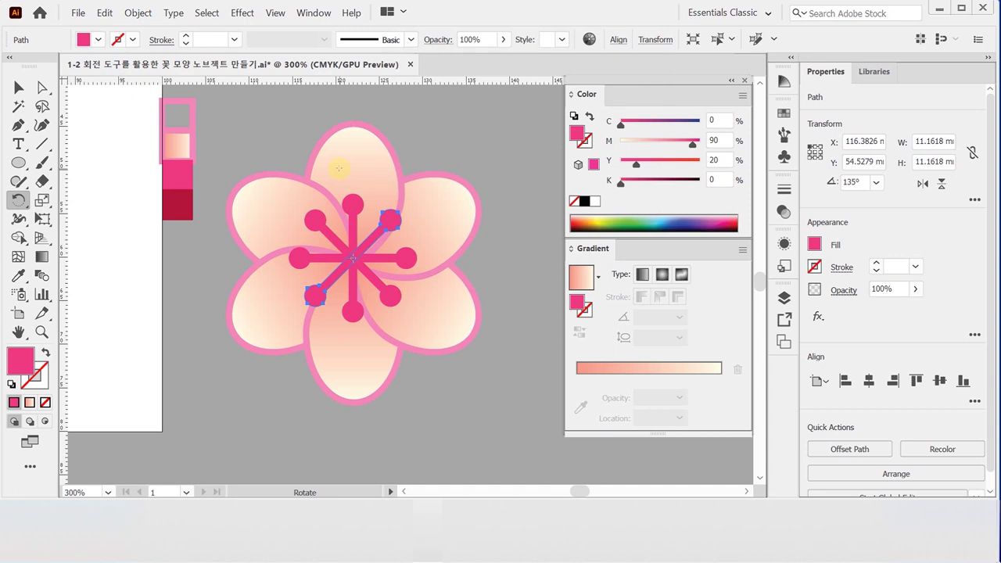
left_click(444, 143, "ctrl")
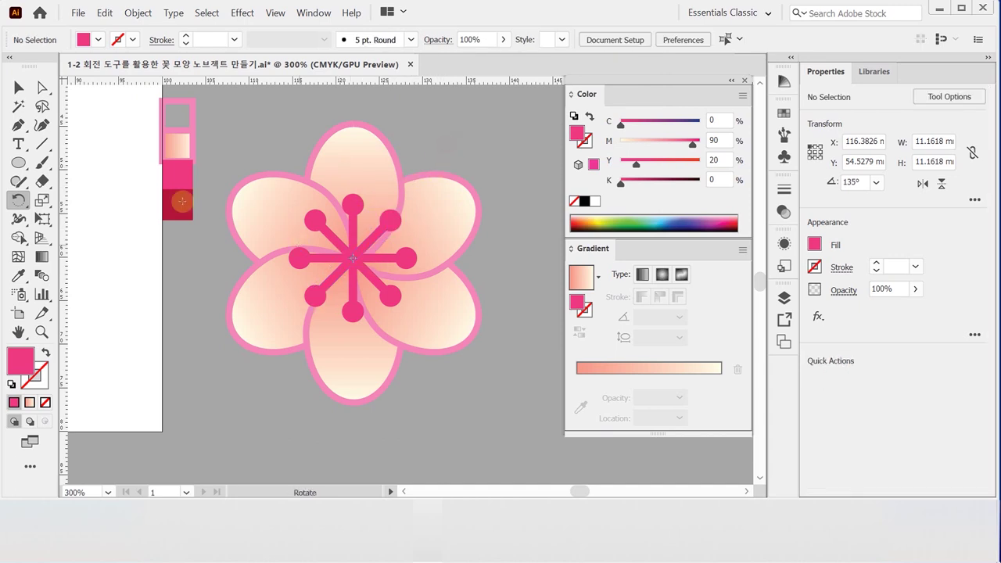
Draw a pink circle about 6.1 mm in diameter from the flower's centre over the crossing stamens
left_click(19, 163)
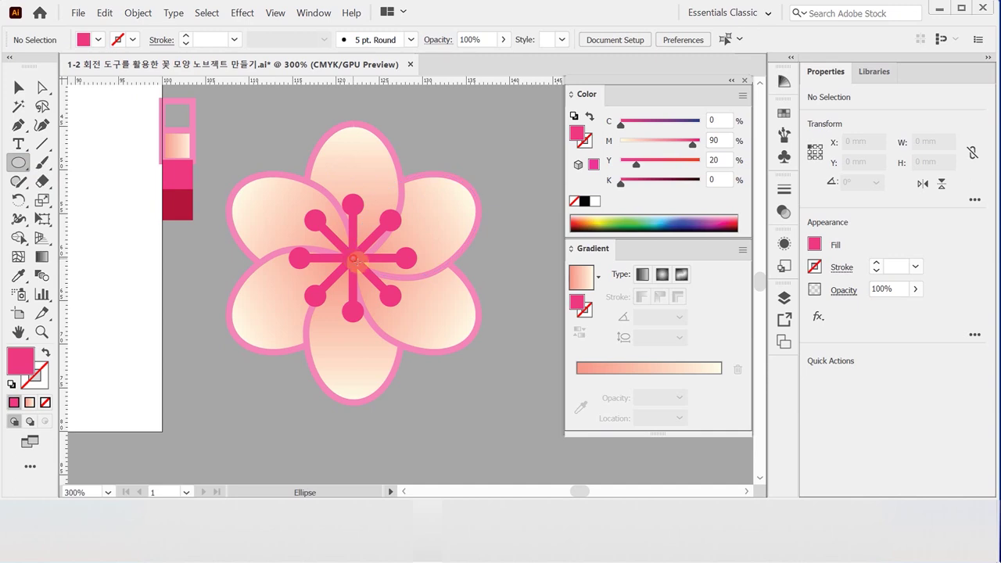
left_click_drag(368, 272, 379, 285)
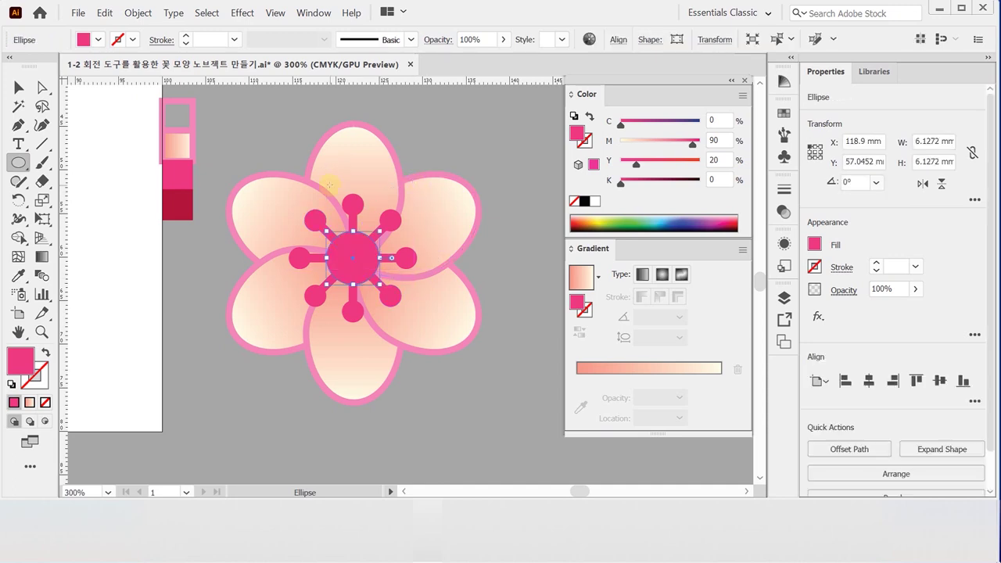
left_click(19, 88)
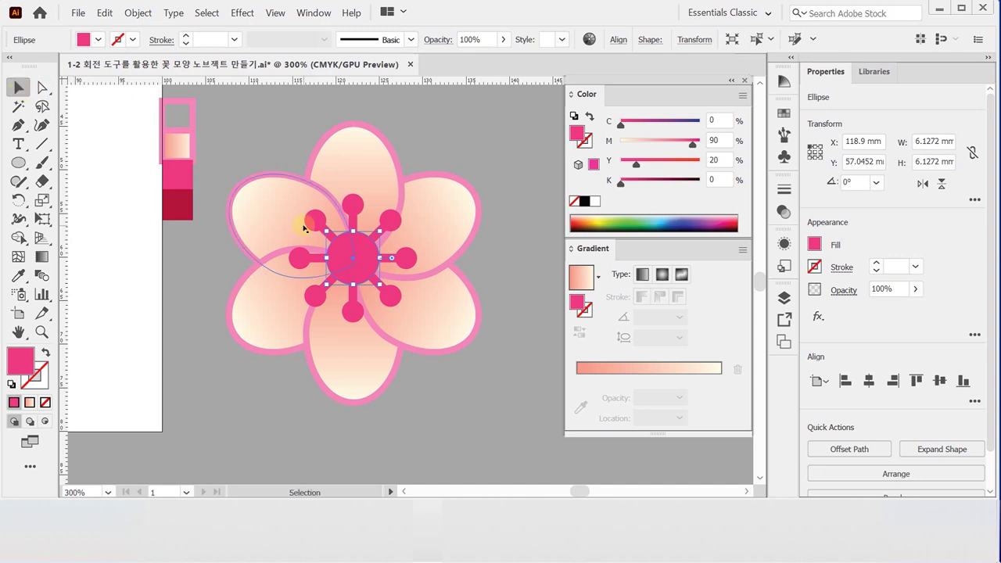
Select all shapes sharing the centre circle's fill colour, align their centres horizontally and vertically, and unite them
left_click(178, 177)
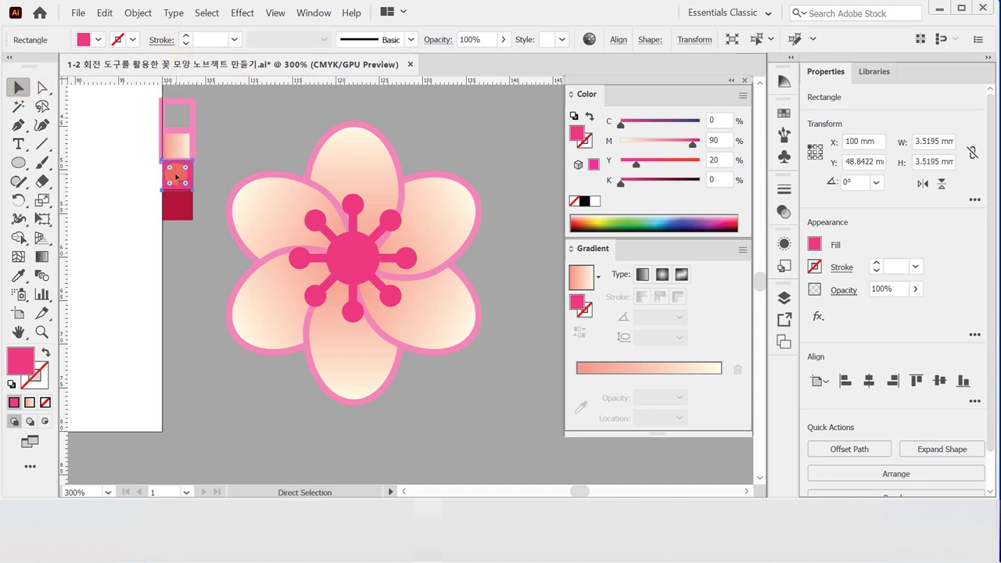
key("ctrl+shift+a")
left_click(343, 248)
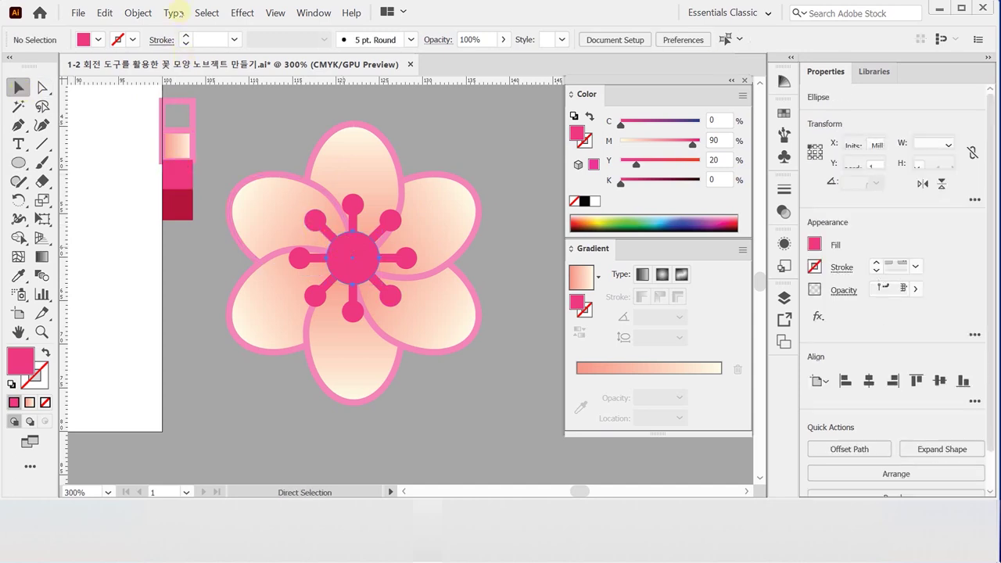
left_click(138, 12)
left_click(137, 12)
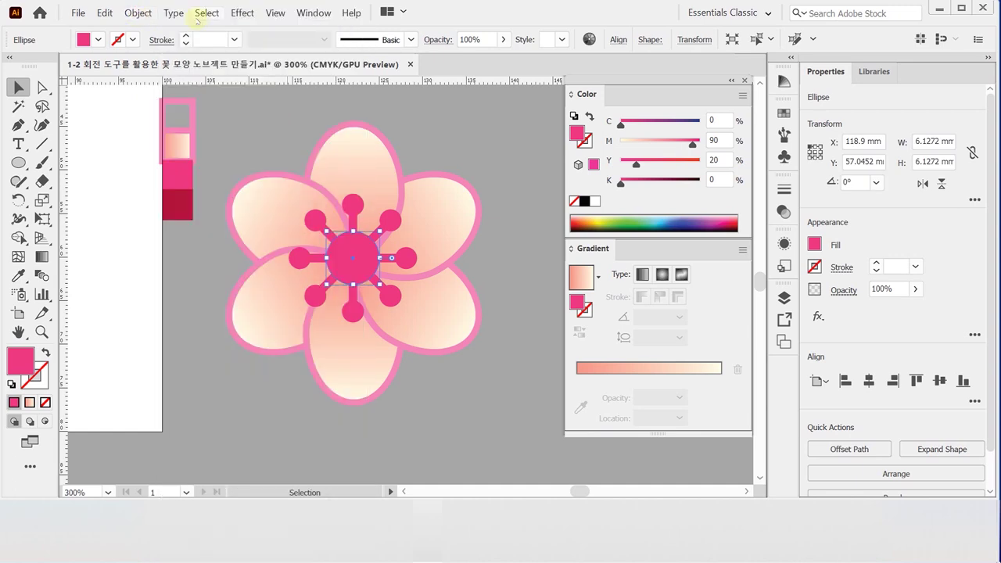
left_click(206, 12)
mouse_move(397, 161)
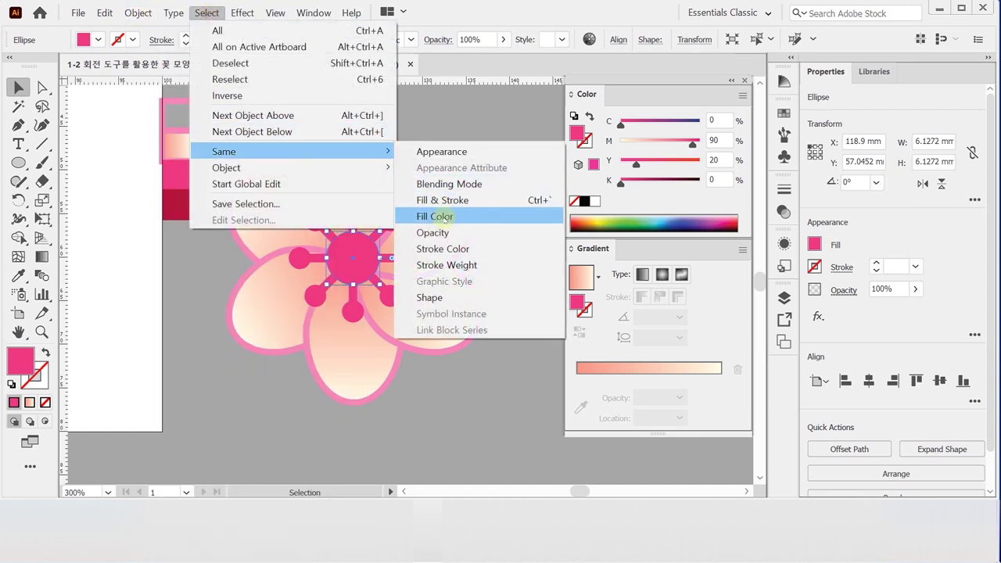
left_click(437, 216)
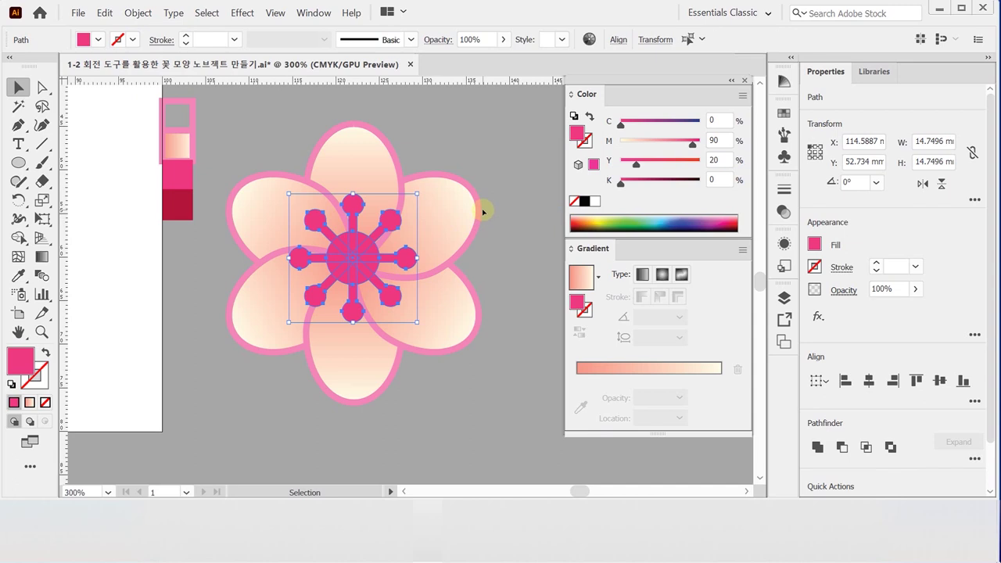
left_click(868, 380)
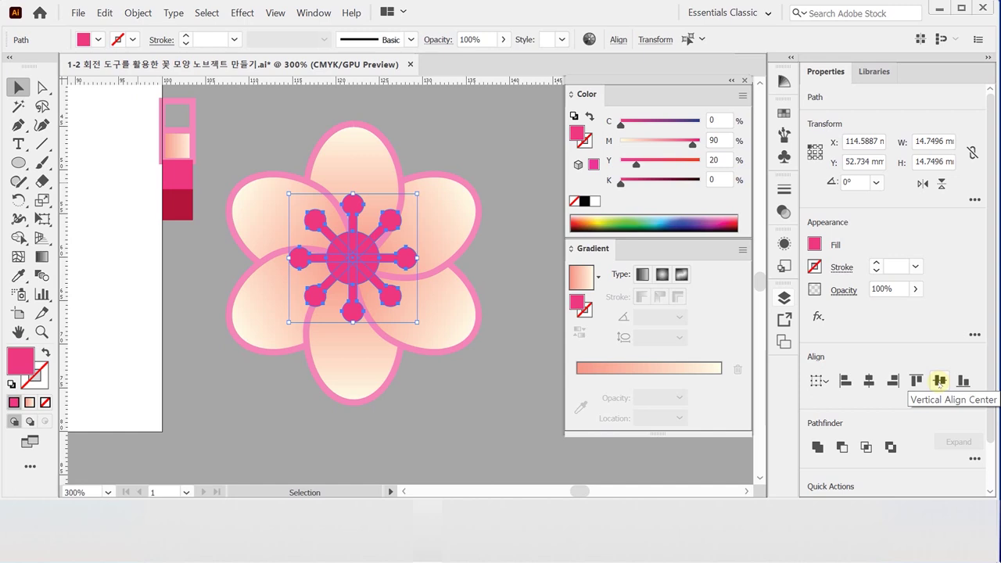
left_click(939, 381)
left_click(817, 447)
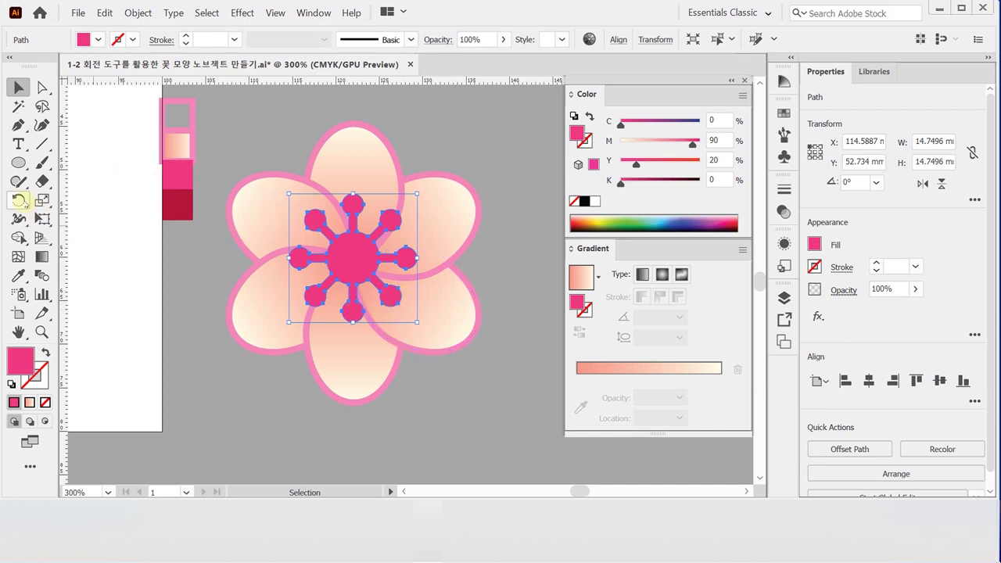
Make a copy of the united stamen shape scaled uniformly to 70%
left_click(40, 200)
double_click(40, 201)
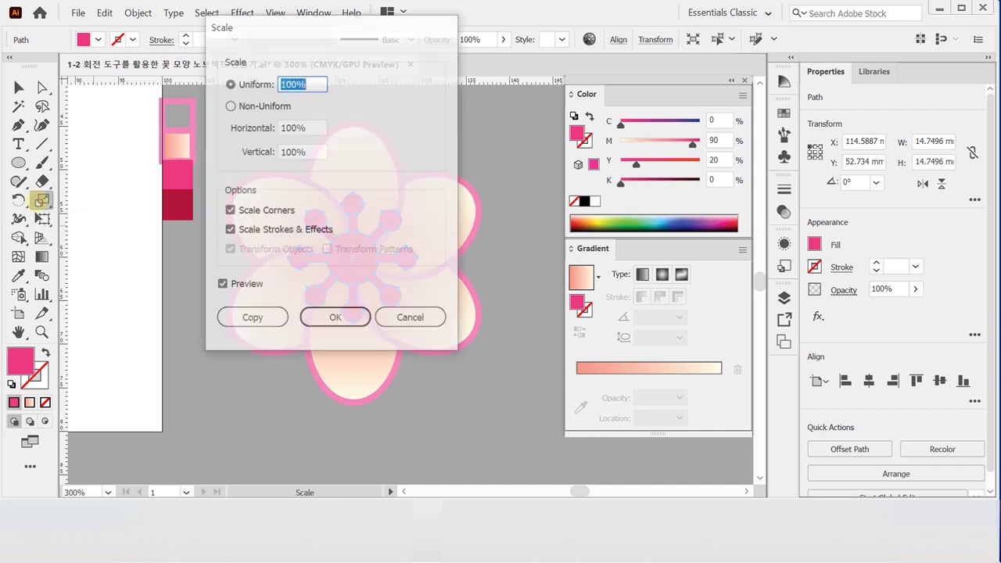
type("70")
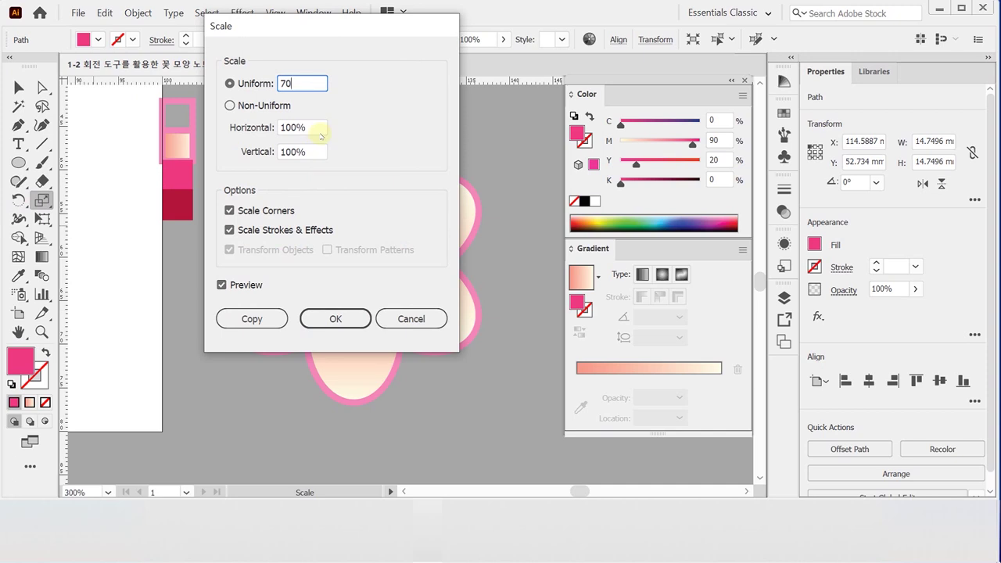
left_click(264, 319)
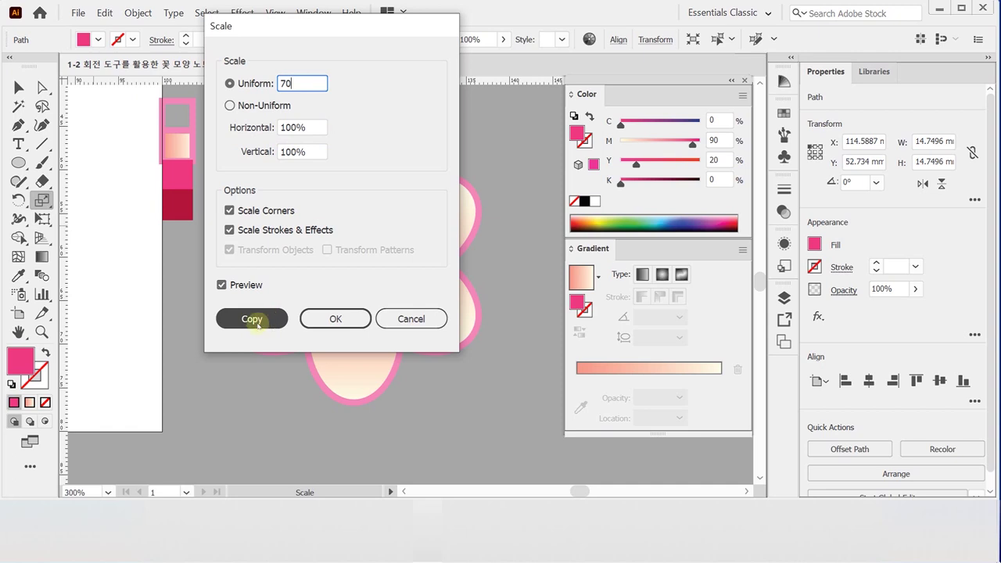
left_click(265, 319)
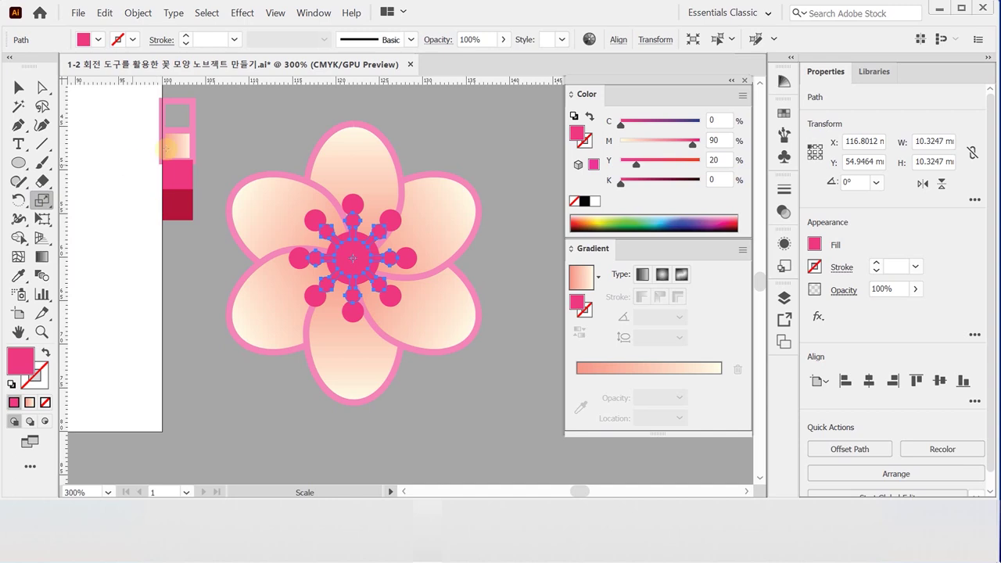
Recolour the smaller stamen copy with the dark red swatch's colour and rotate it 22.5°
key("i")
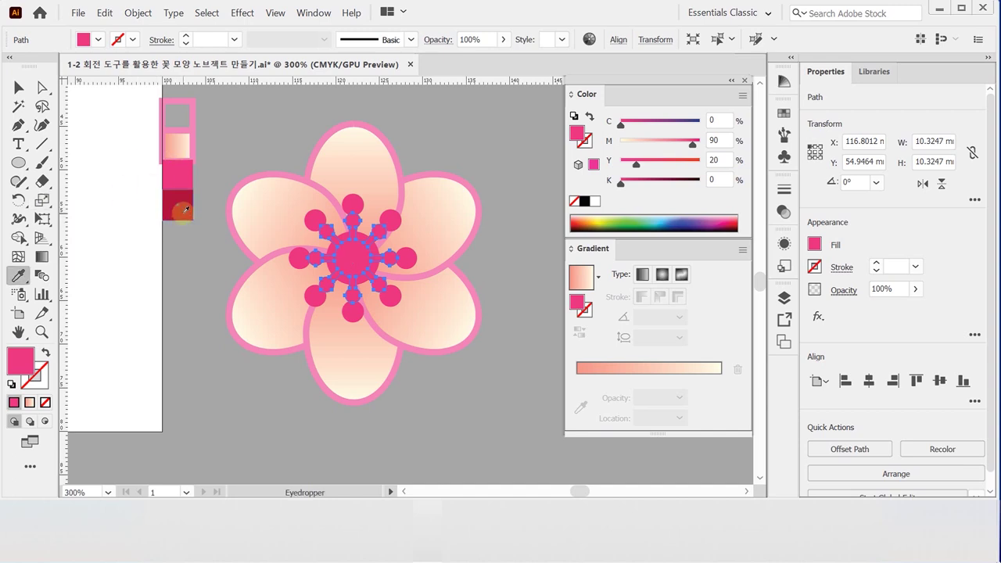
left_click(179, 212)
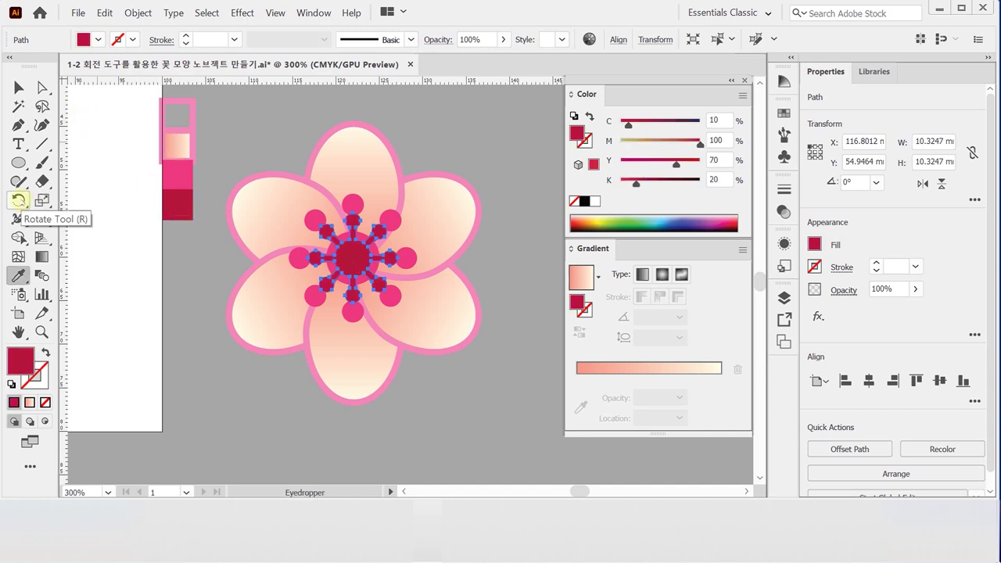
left_click(19, 201)
double_click(18, 200)
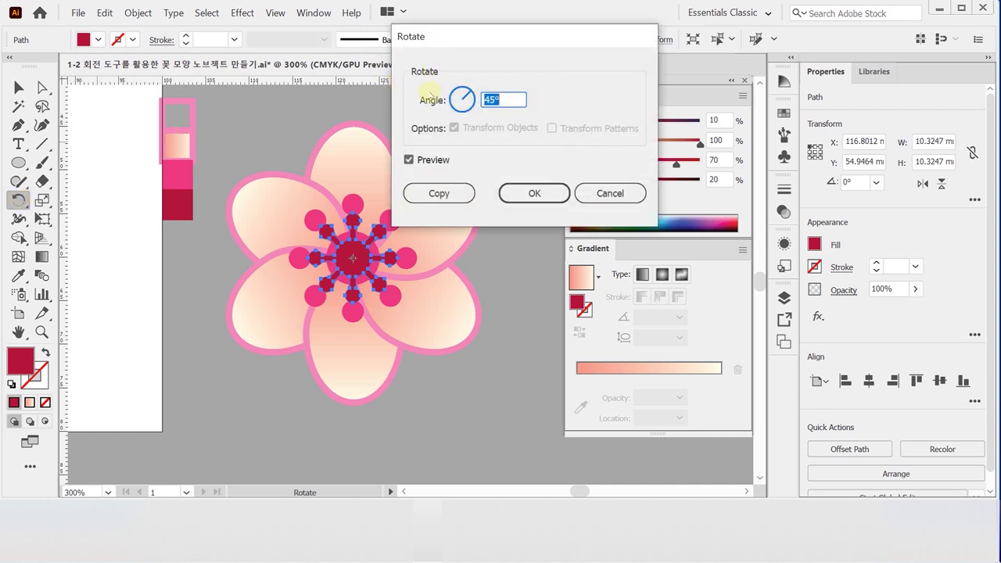
type("22.5")
left_click(525, 193)
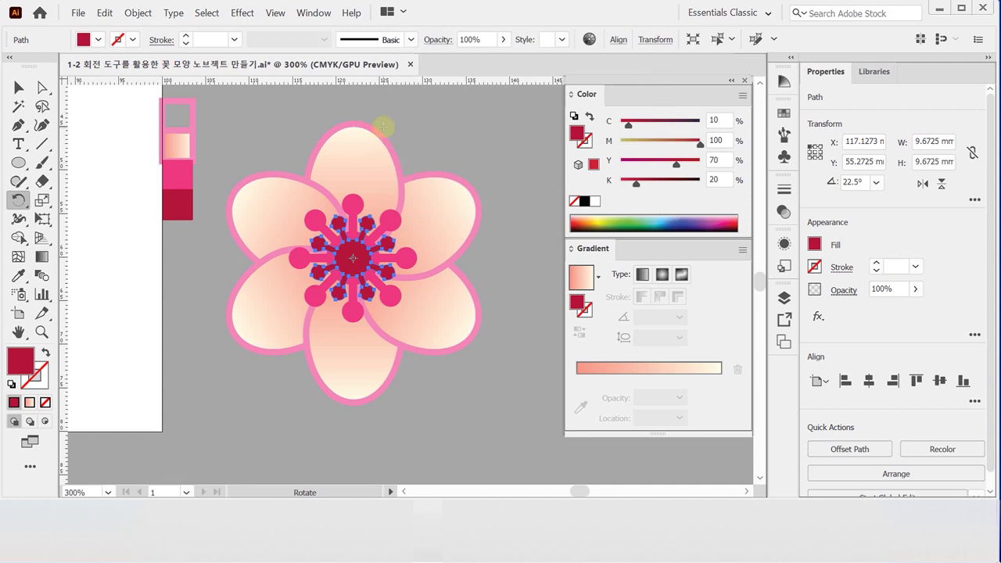
Show the locked lower layer instead of the upper working layer and hide the guides
left_click(783, 297)
left_click(591, 332)
left_click(591, 314)
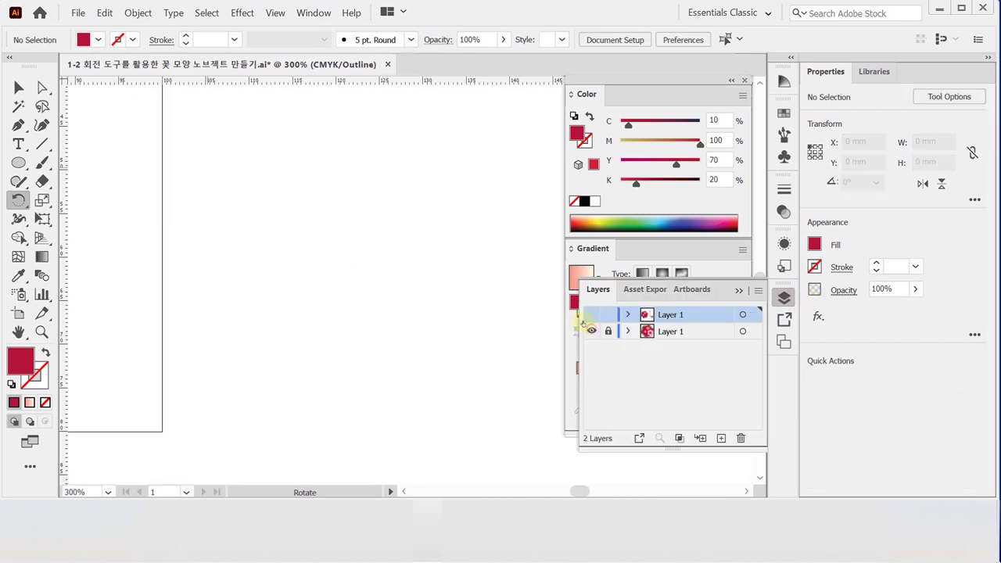
double_click(18, 331)
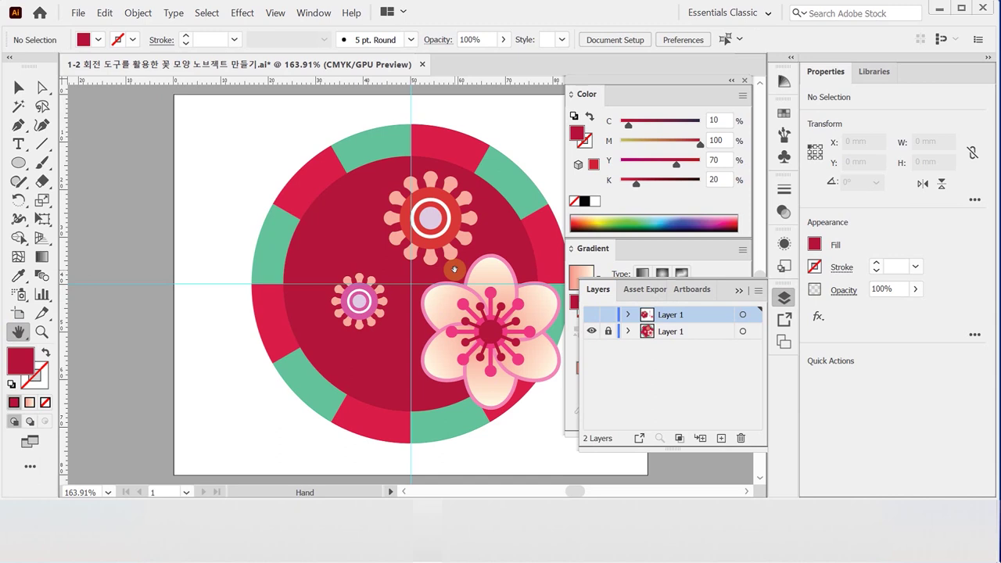
right_click(200, 153)
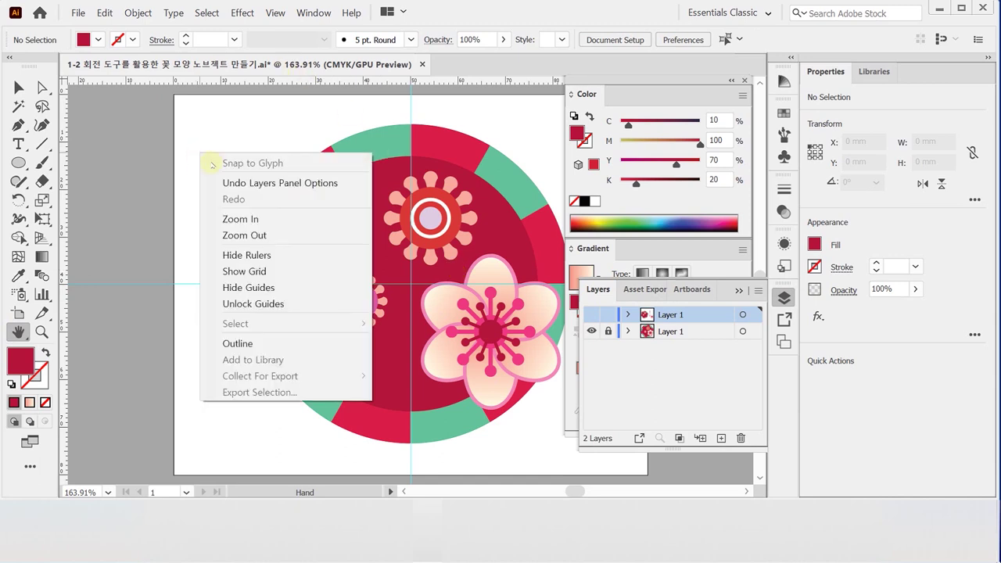
left_click(303, 289)
Close the Layers panel and collapse the Color and Gradient panels to their title bars
left_click(784, 298)
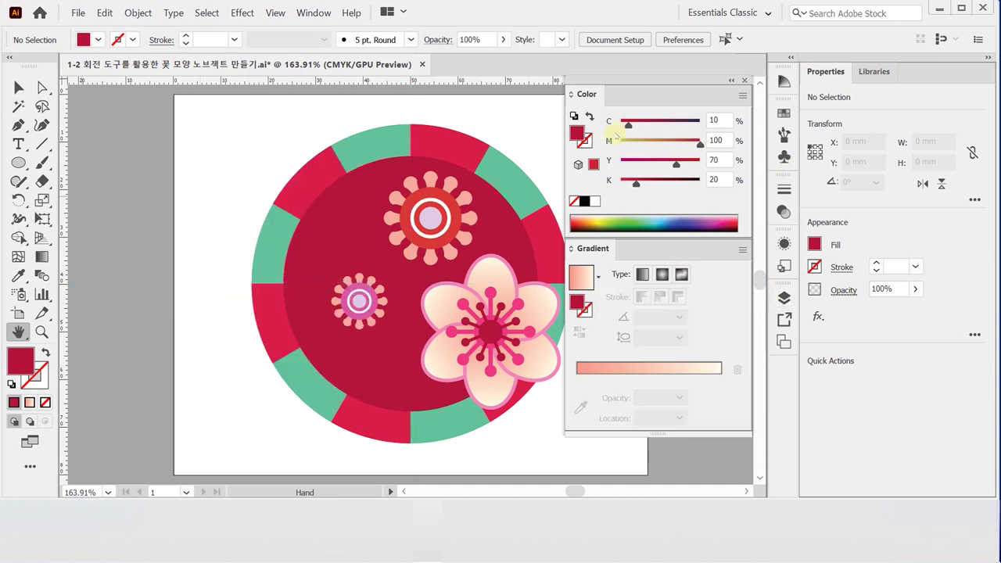
double_click(580, 93)
double_click(580, 94)
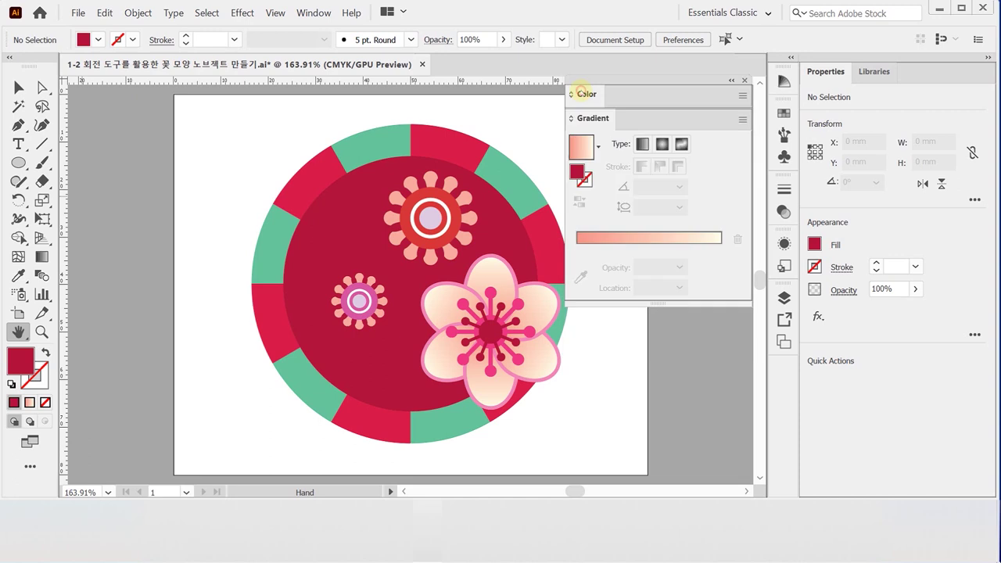
double_click(591, 118)
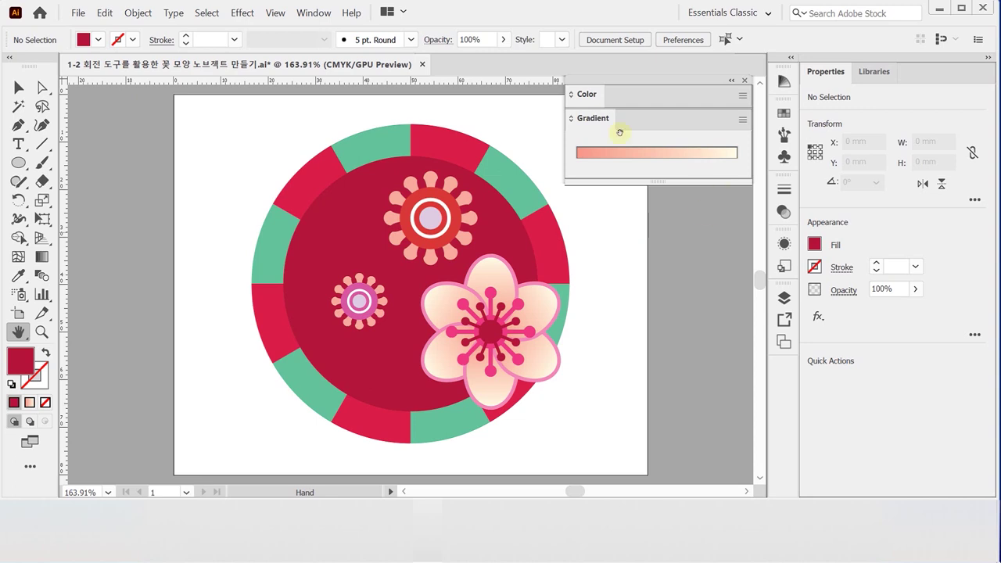
left_click(589, 123)
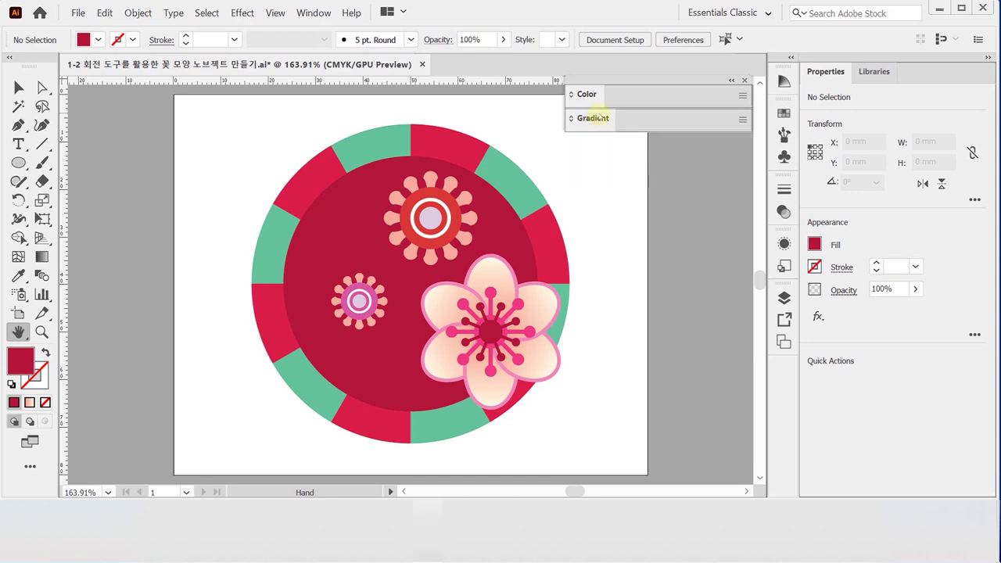